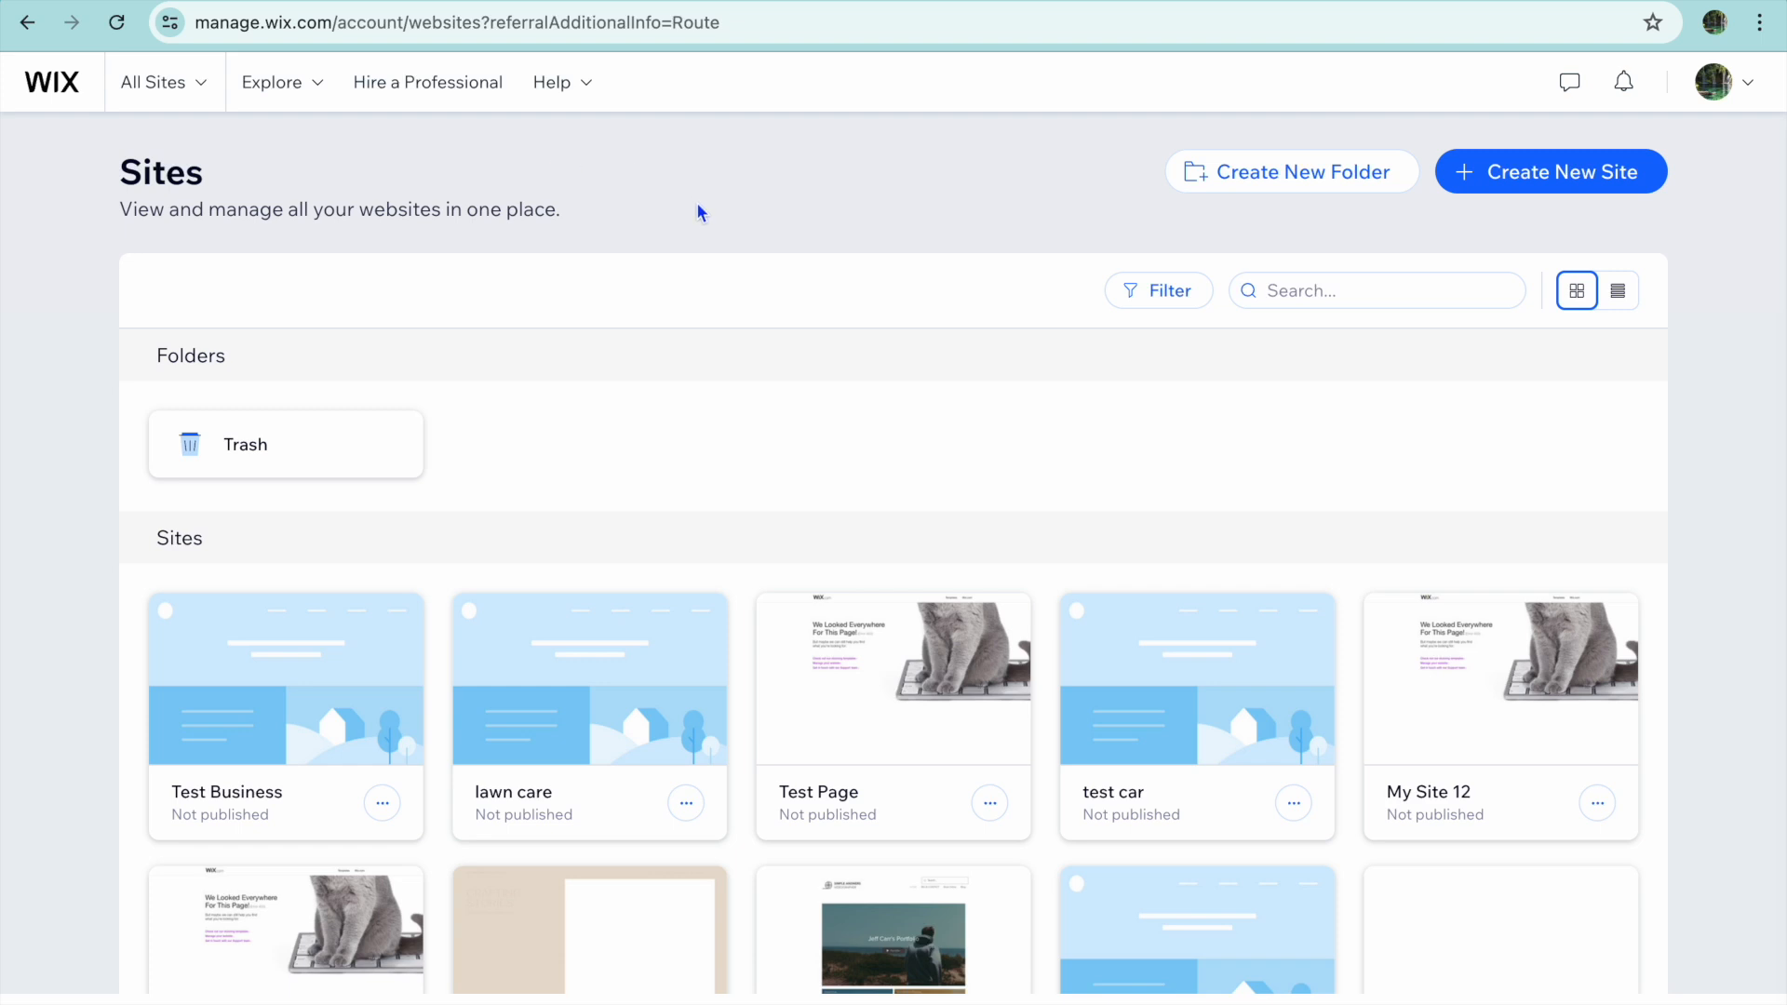
Create a new site and choose Personal Blog as its website type
scroll(701, 213, down, 1)
scroll(701, 214, up, 1)
click(1502, 191)
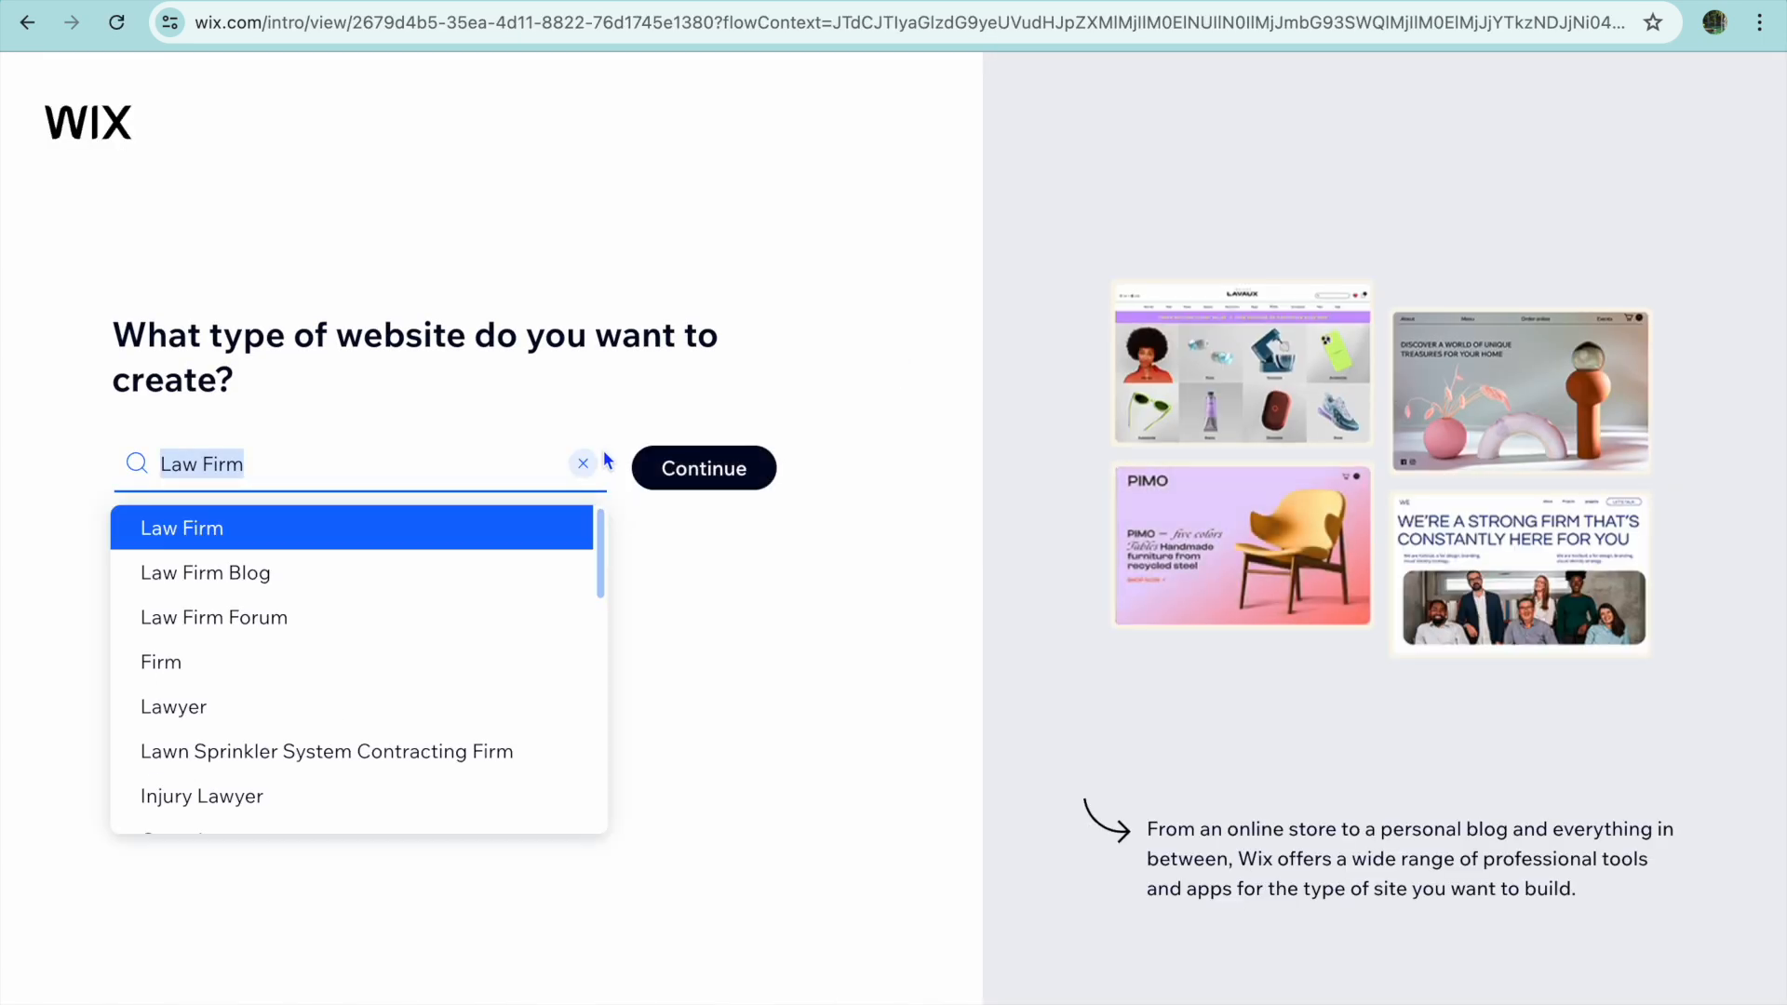
click(583, 464)
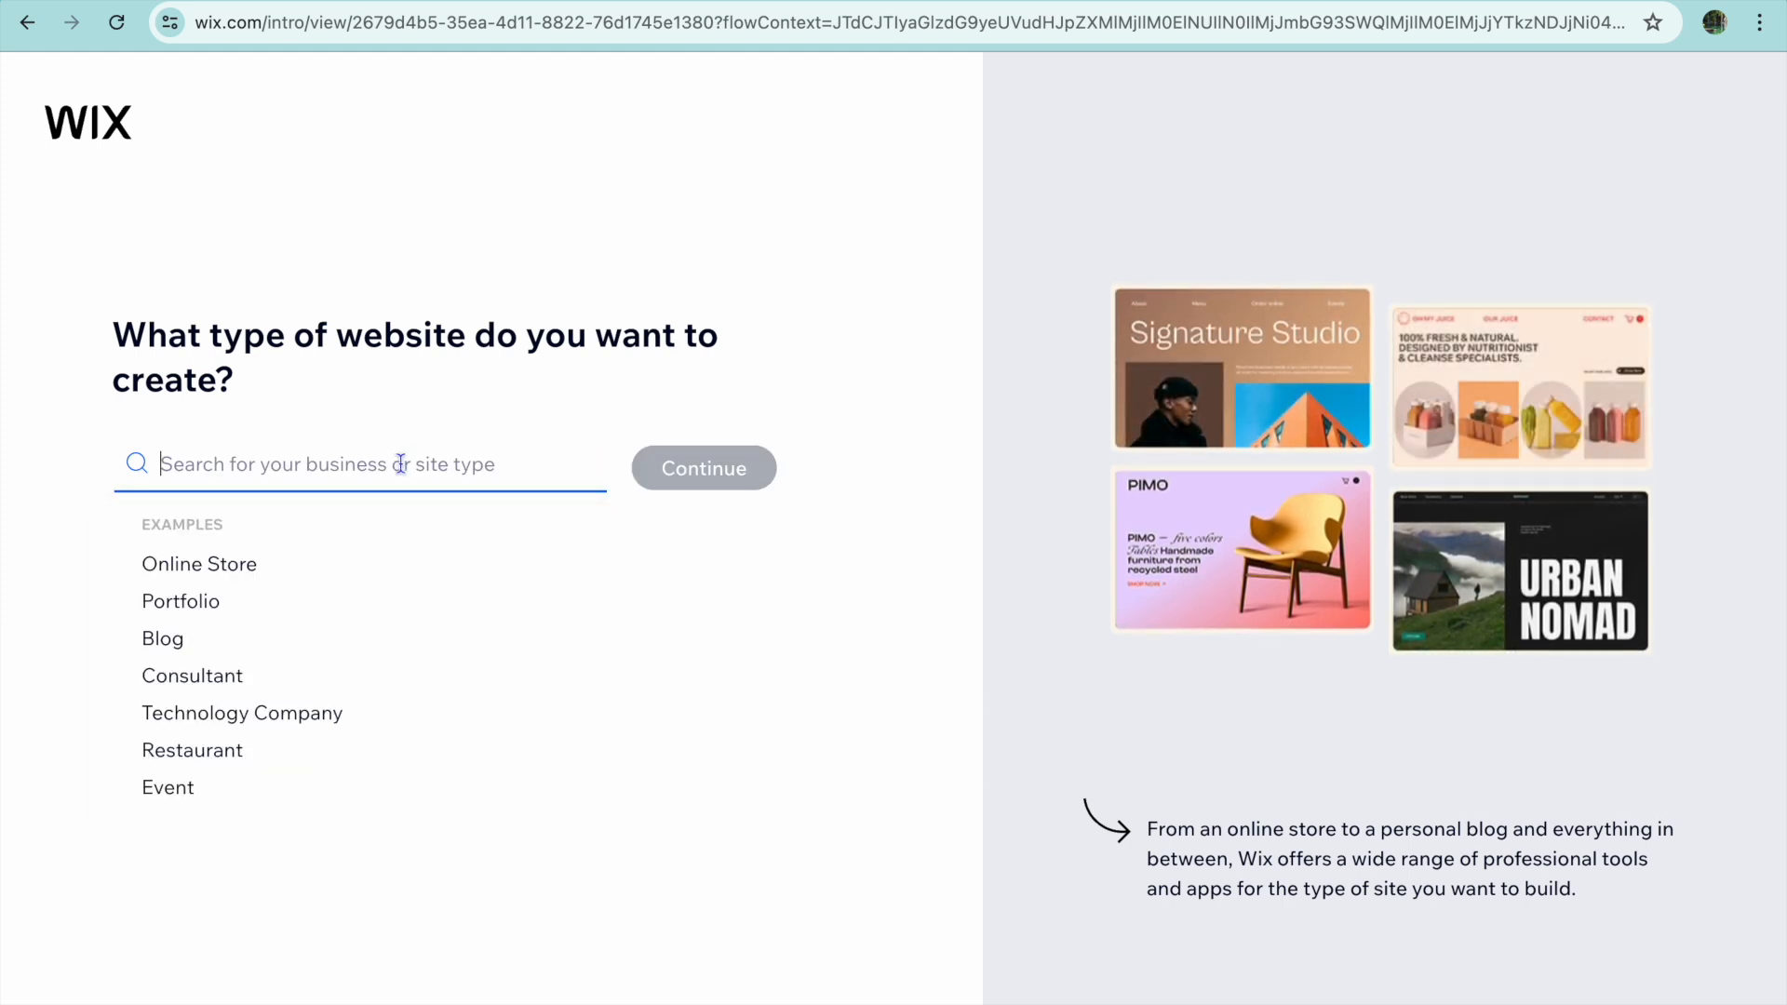
text(blog)
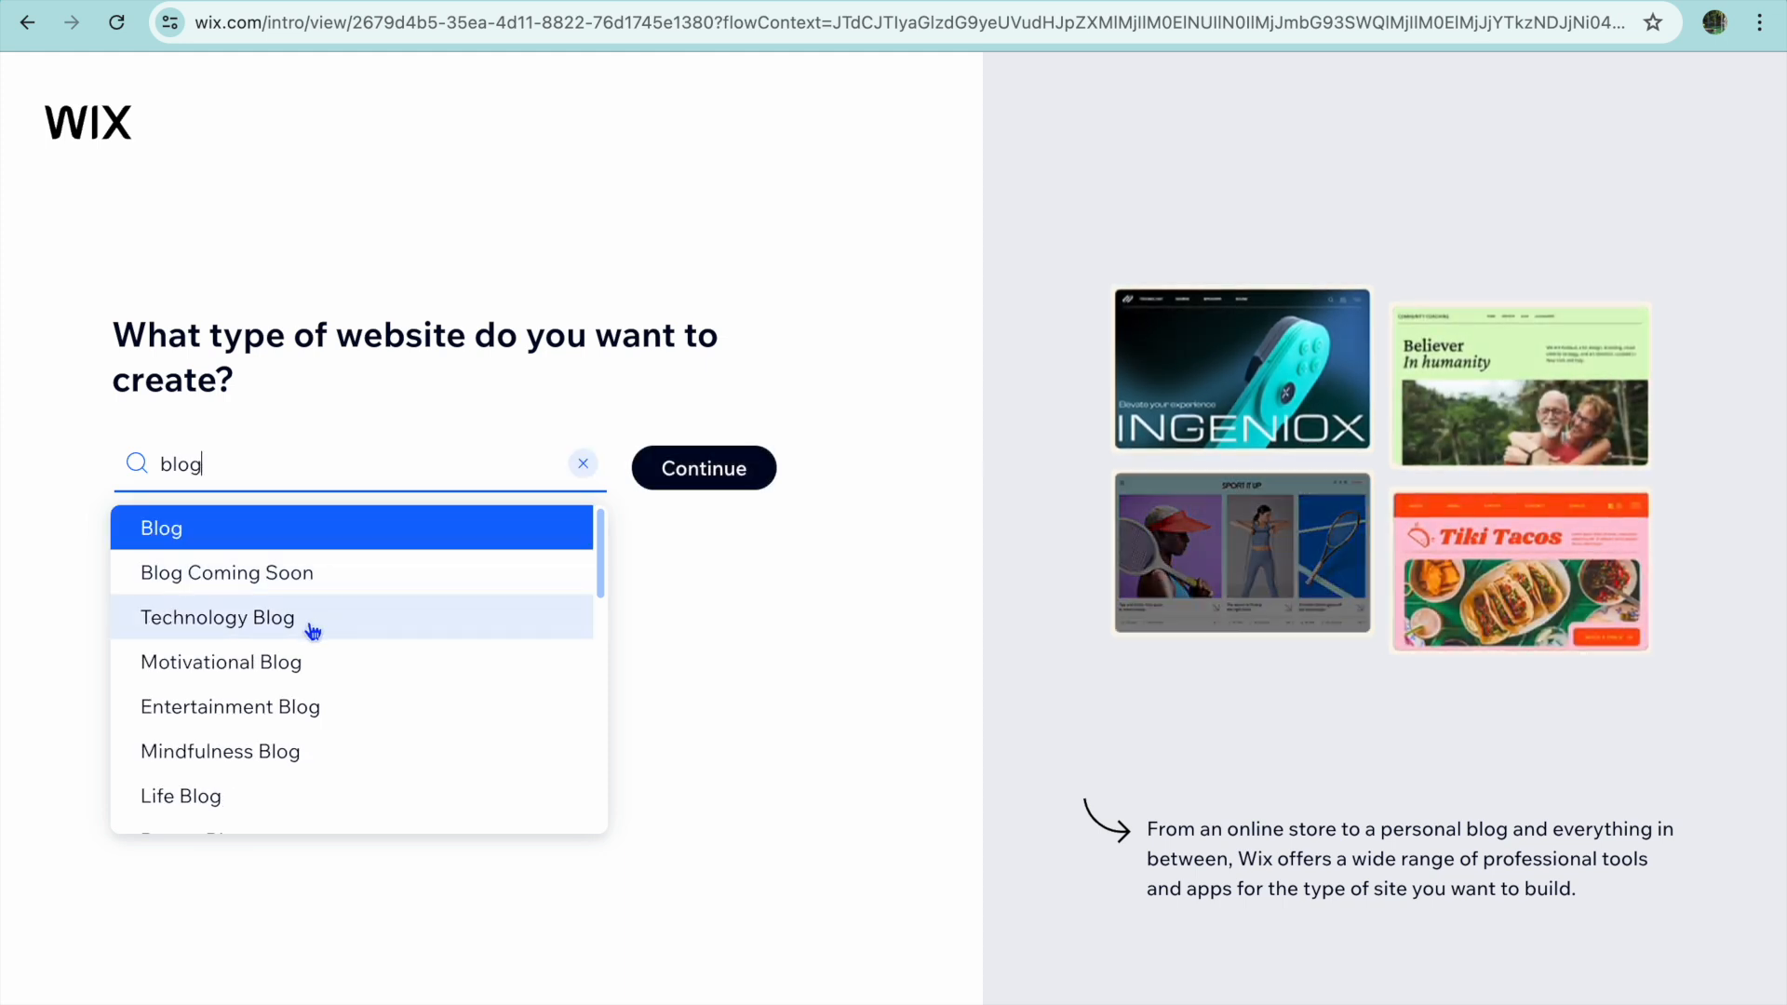
scroll(311, 619, down, 2)
scroll(312, 632, down, 4)
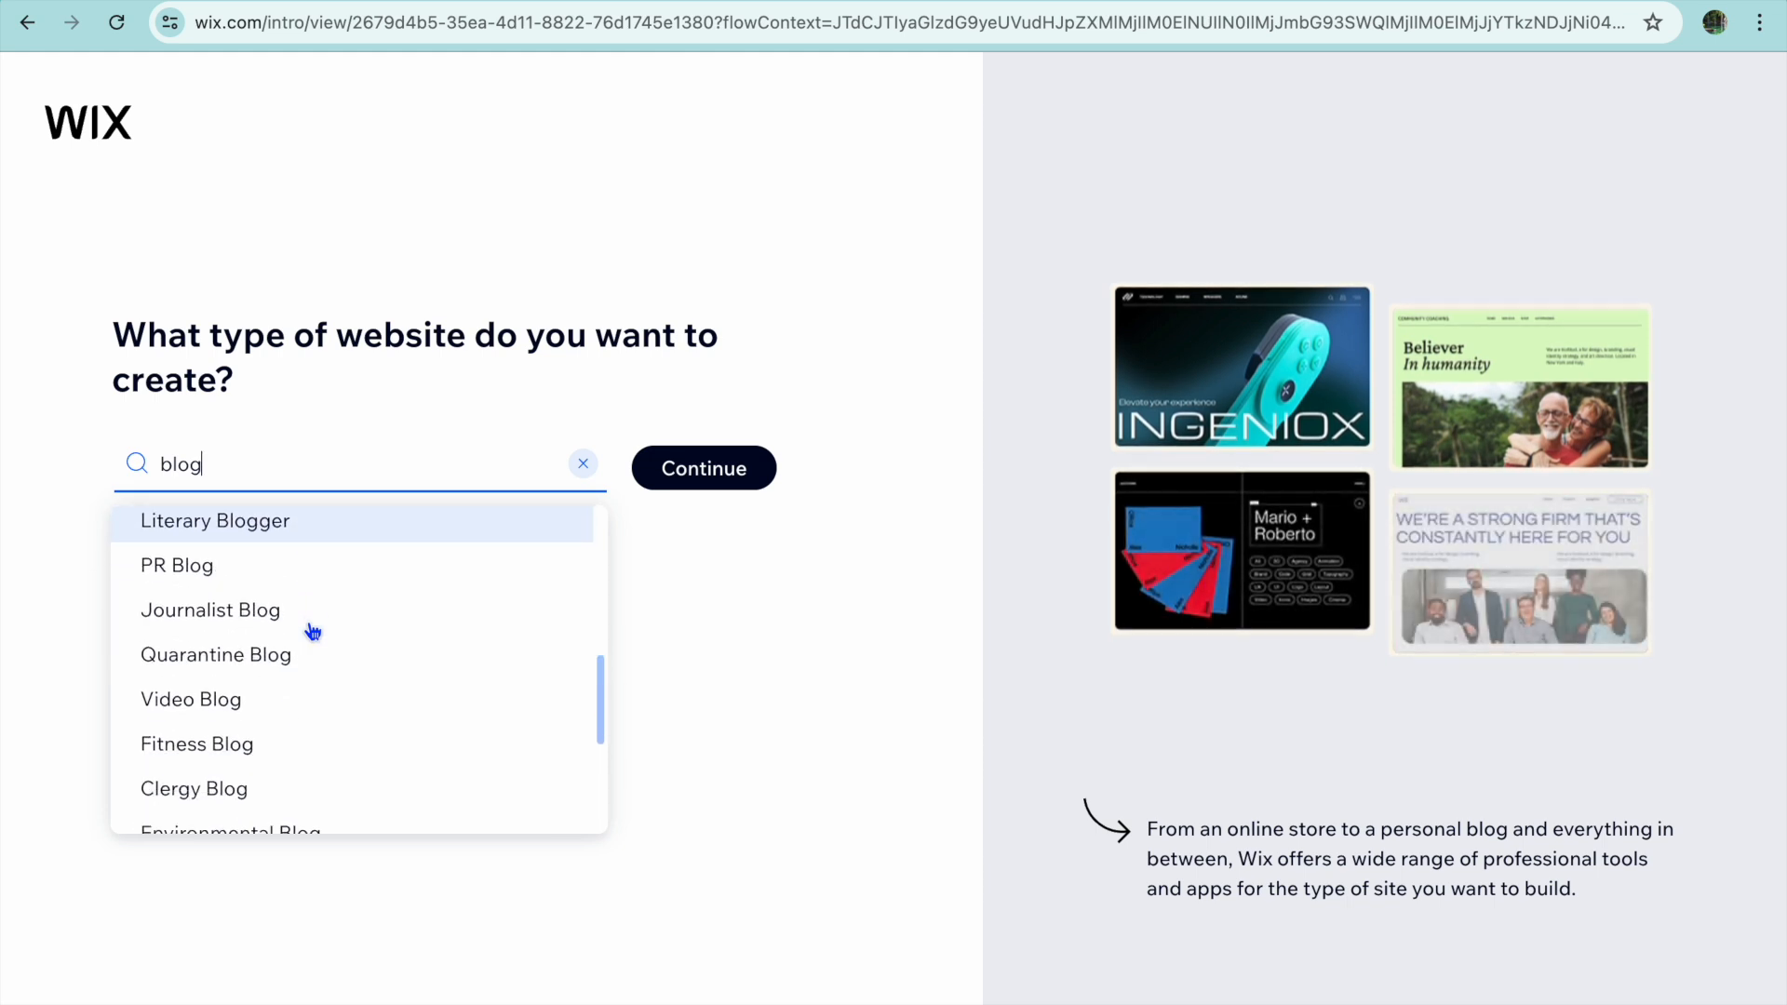
scroll(312, 632, down, 4)
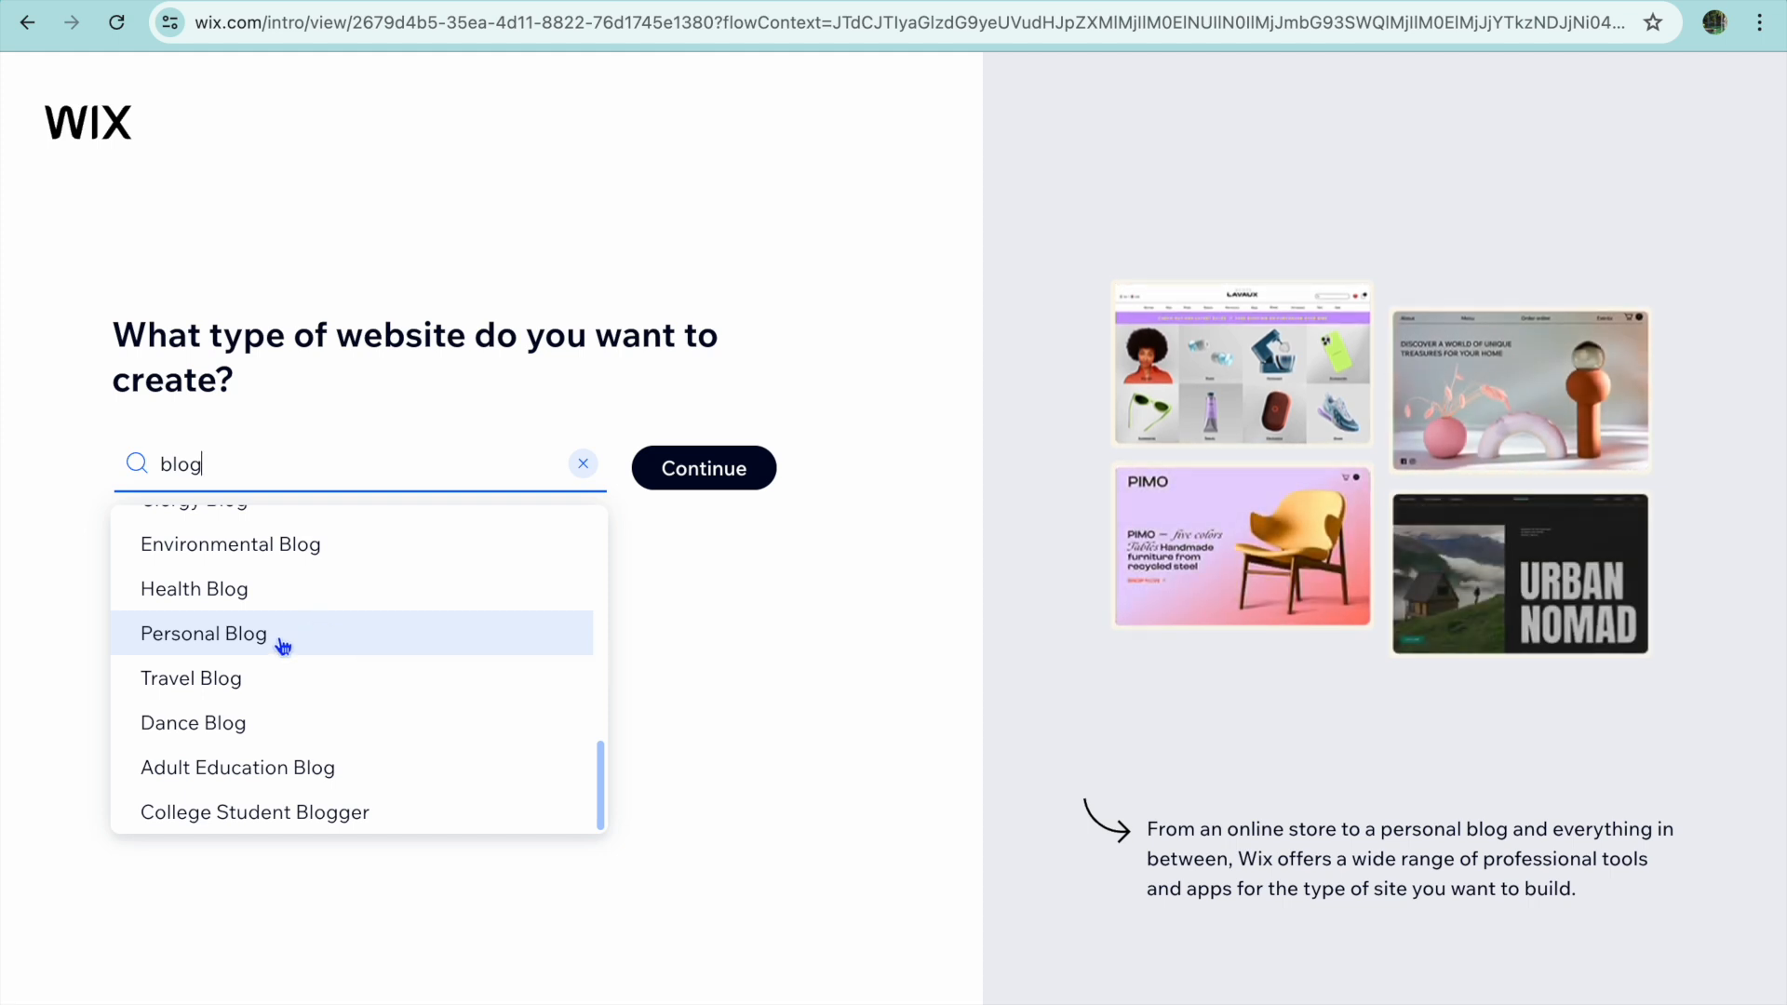
click(282, 642)
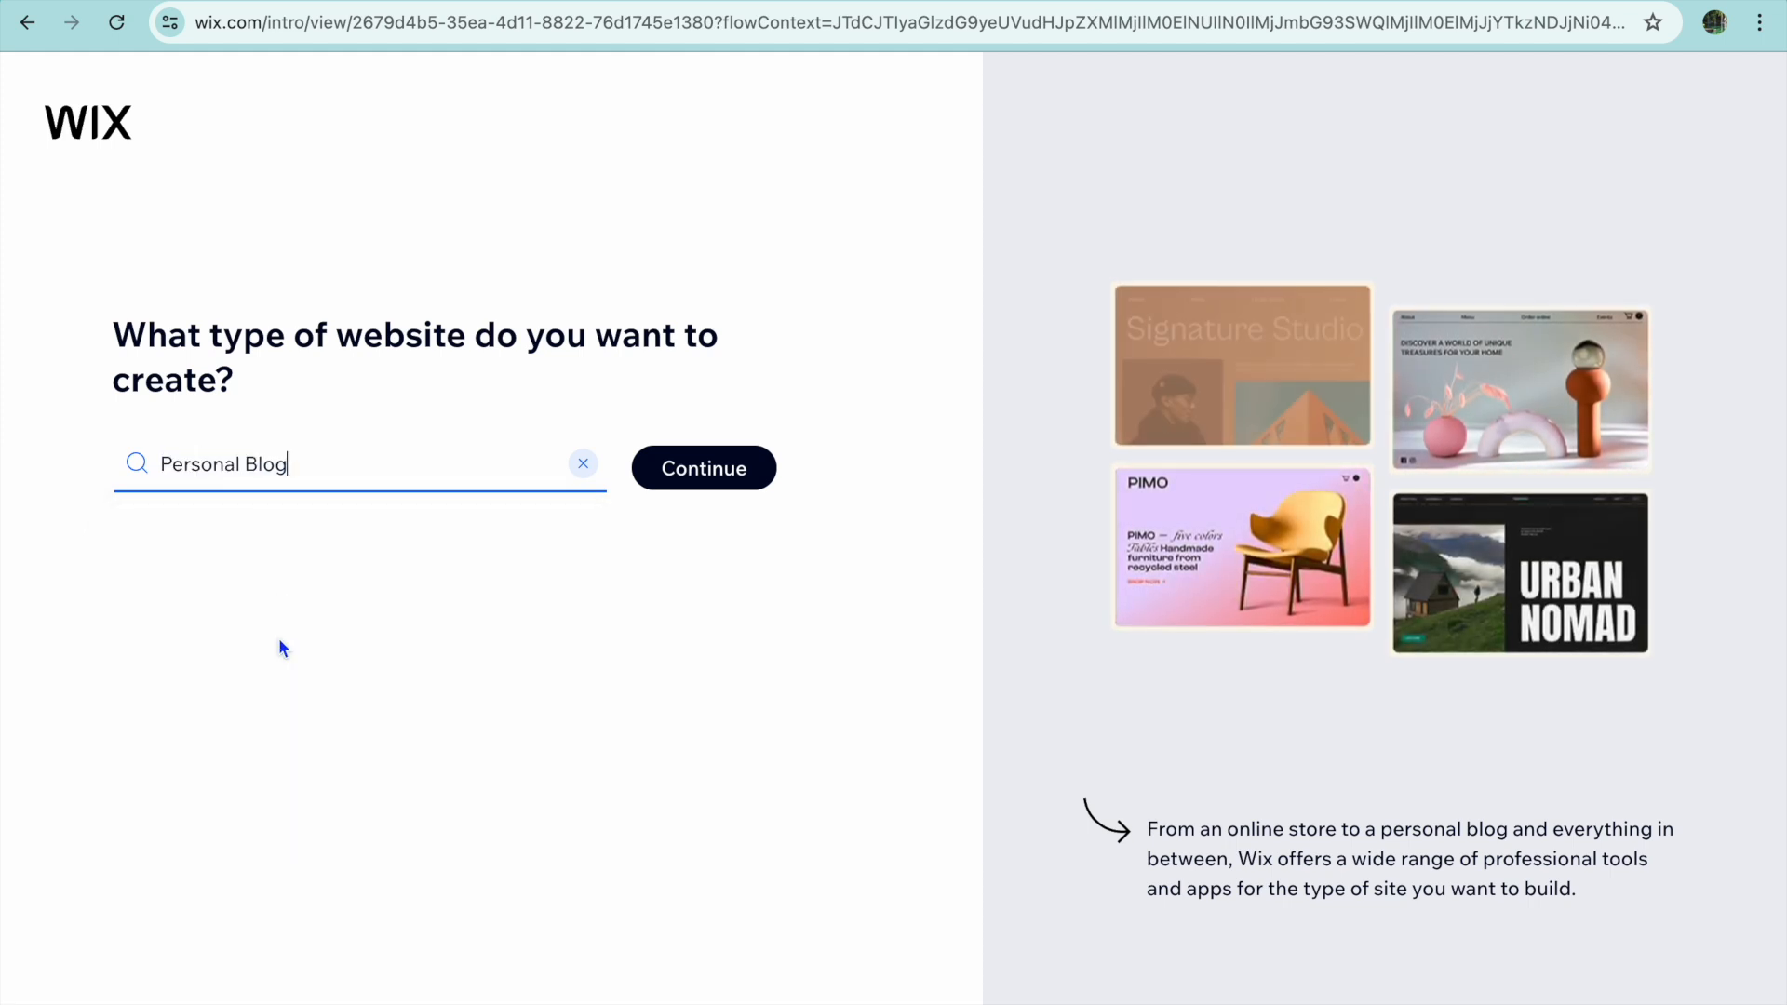
click(720, 484)
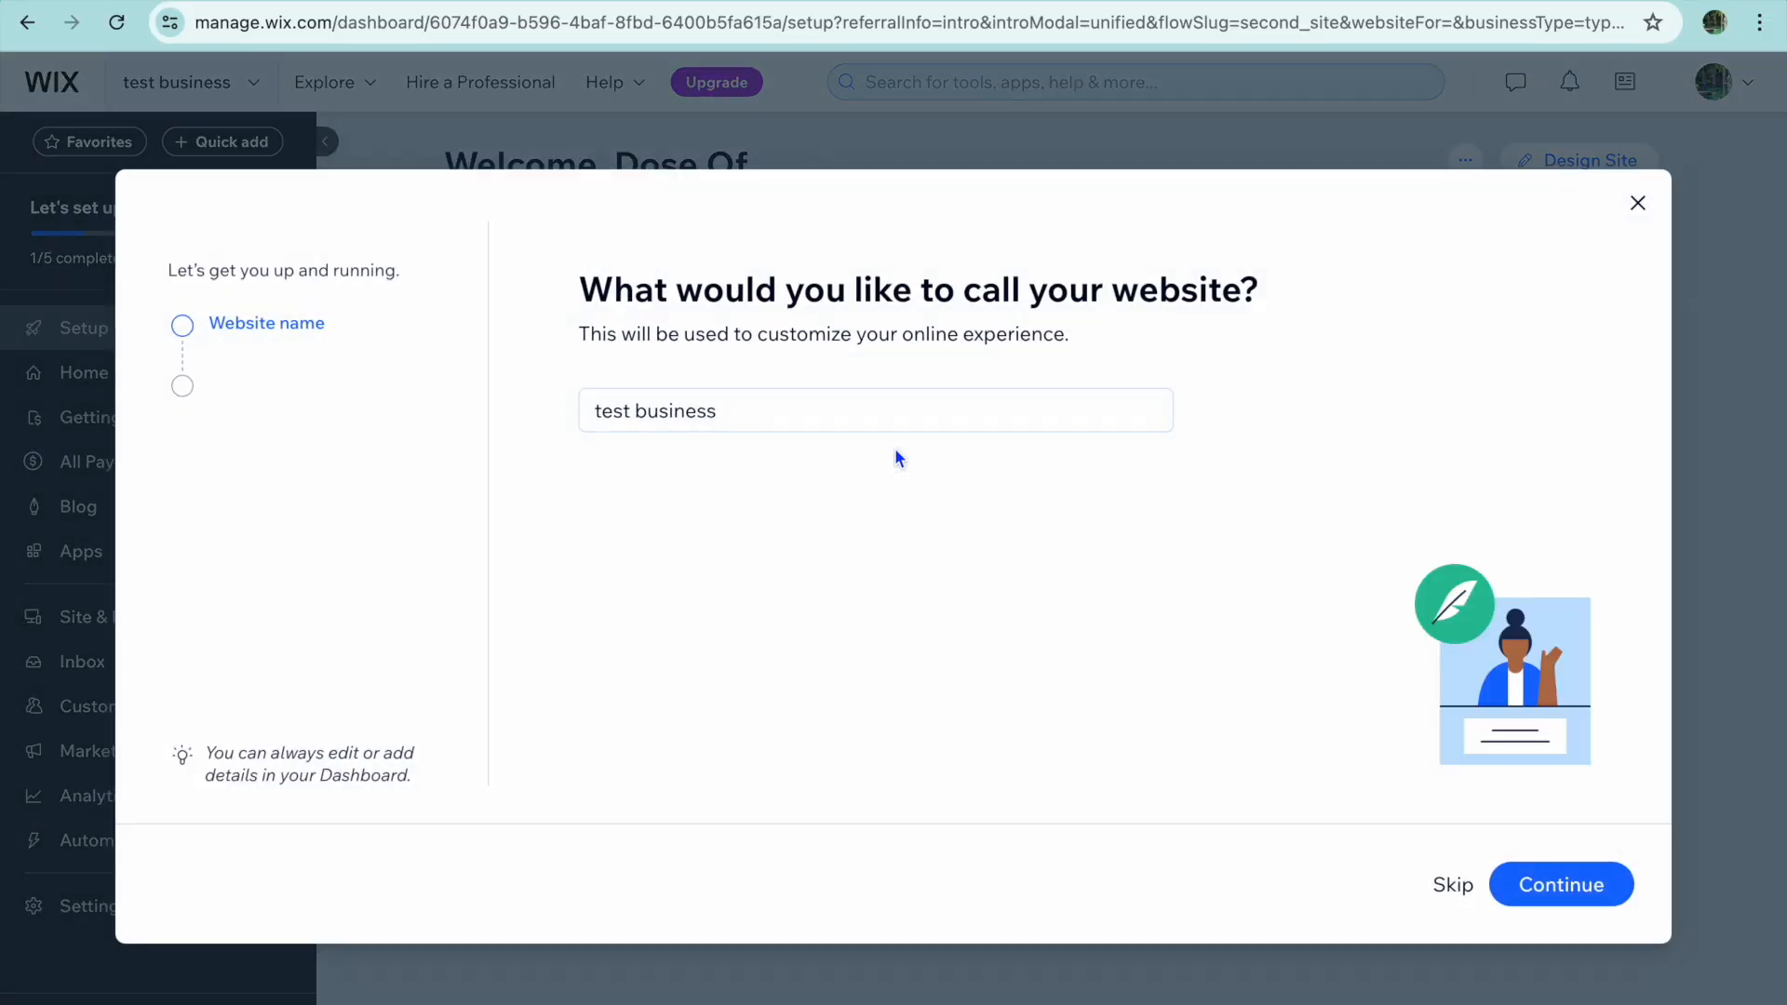
Name the website "blog" and continue the setup
click(749, 417)
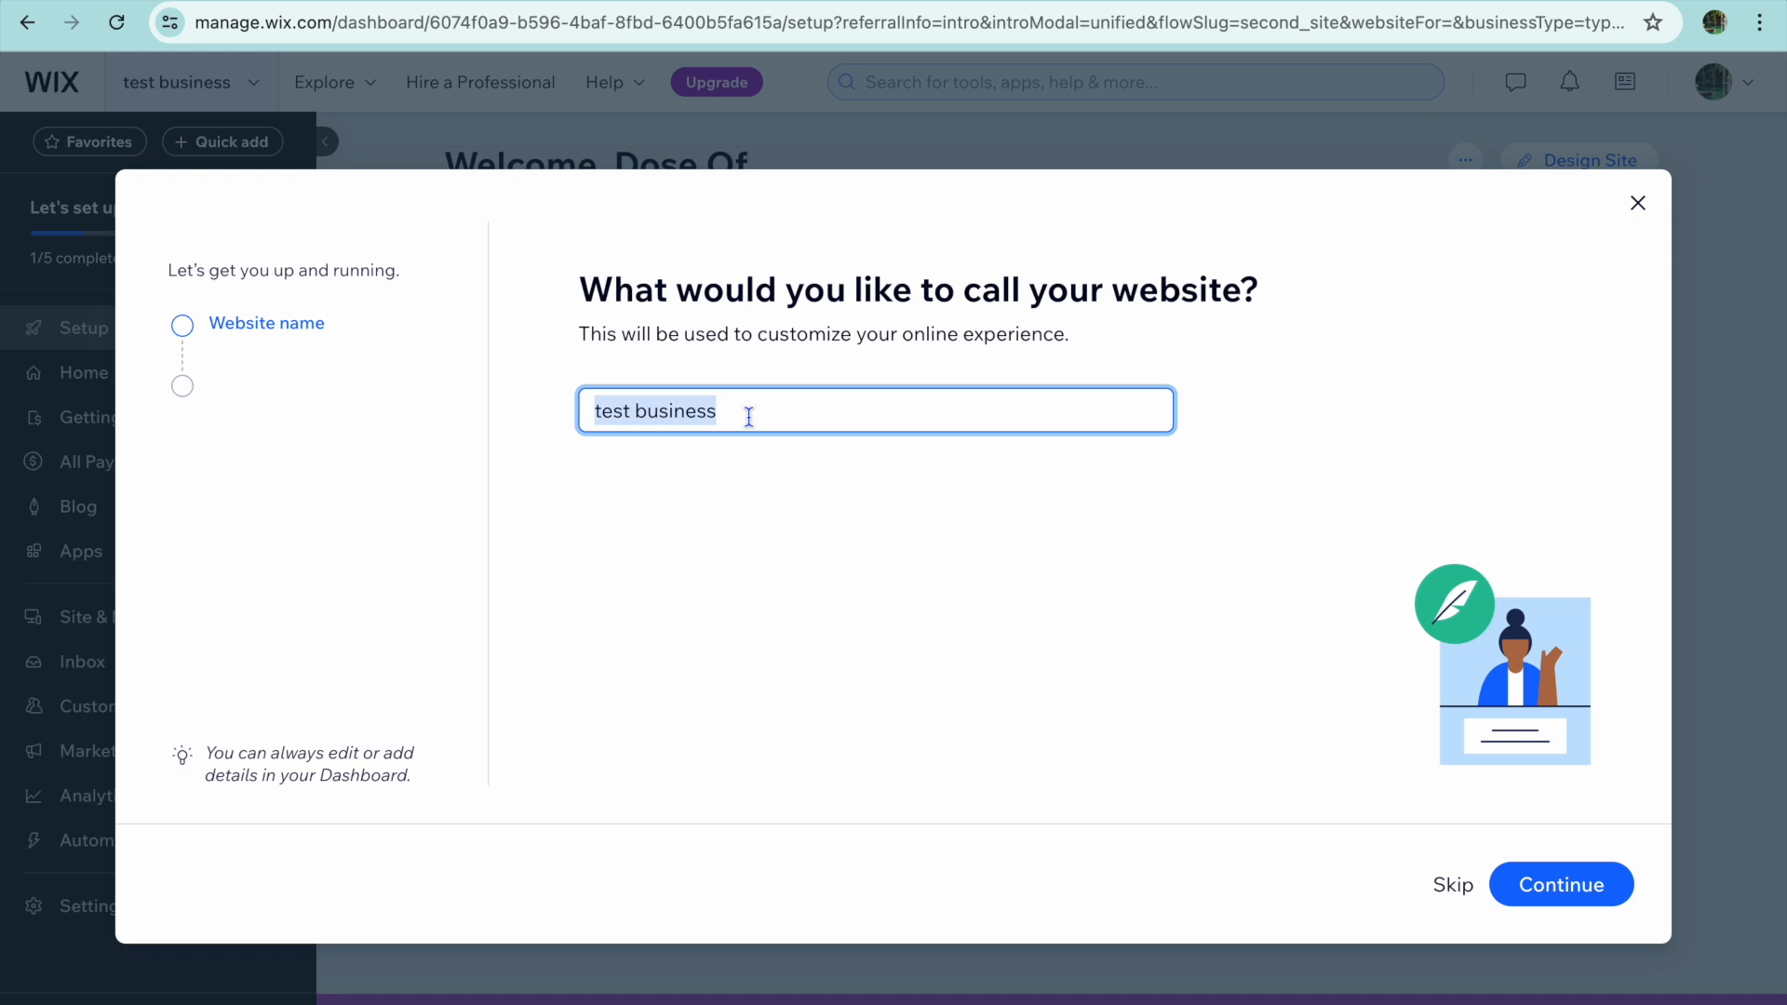
text(blog)
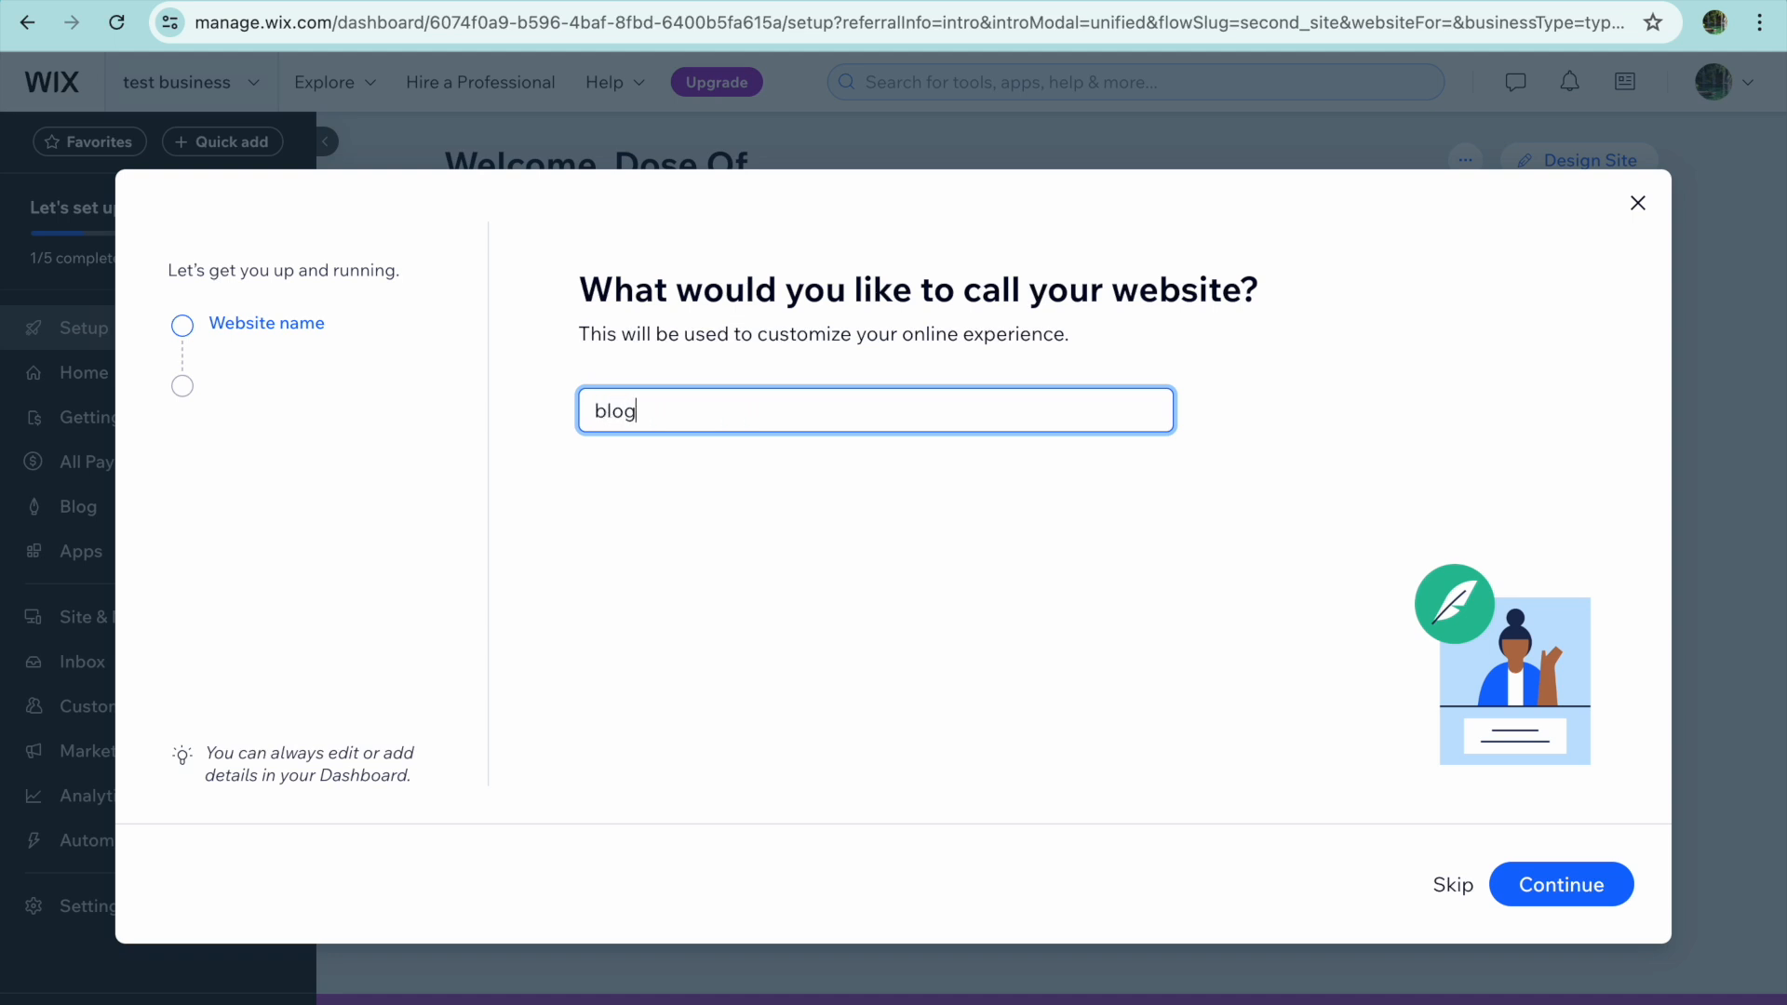
click(1576, 885)
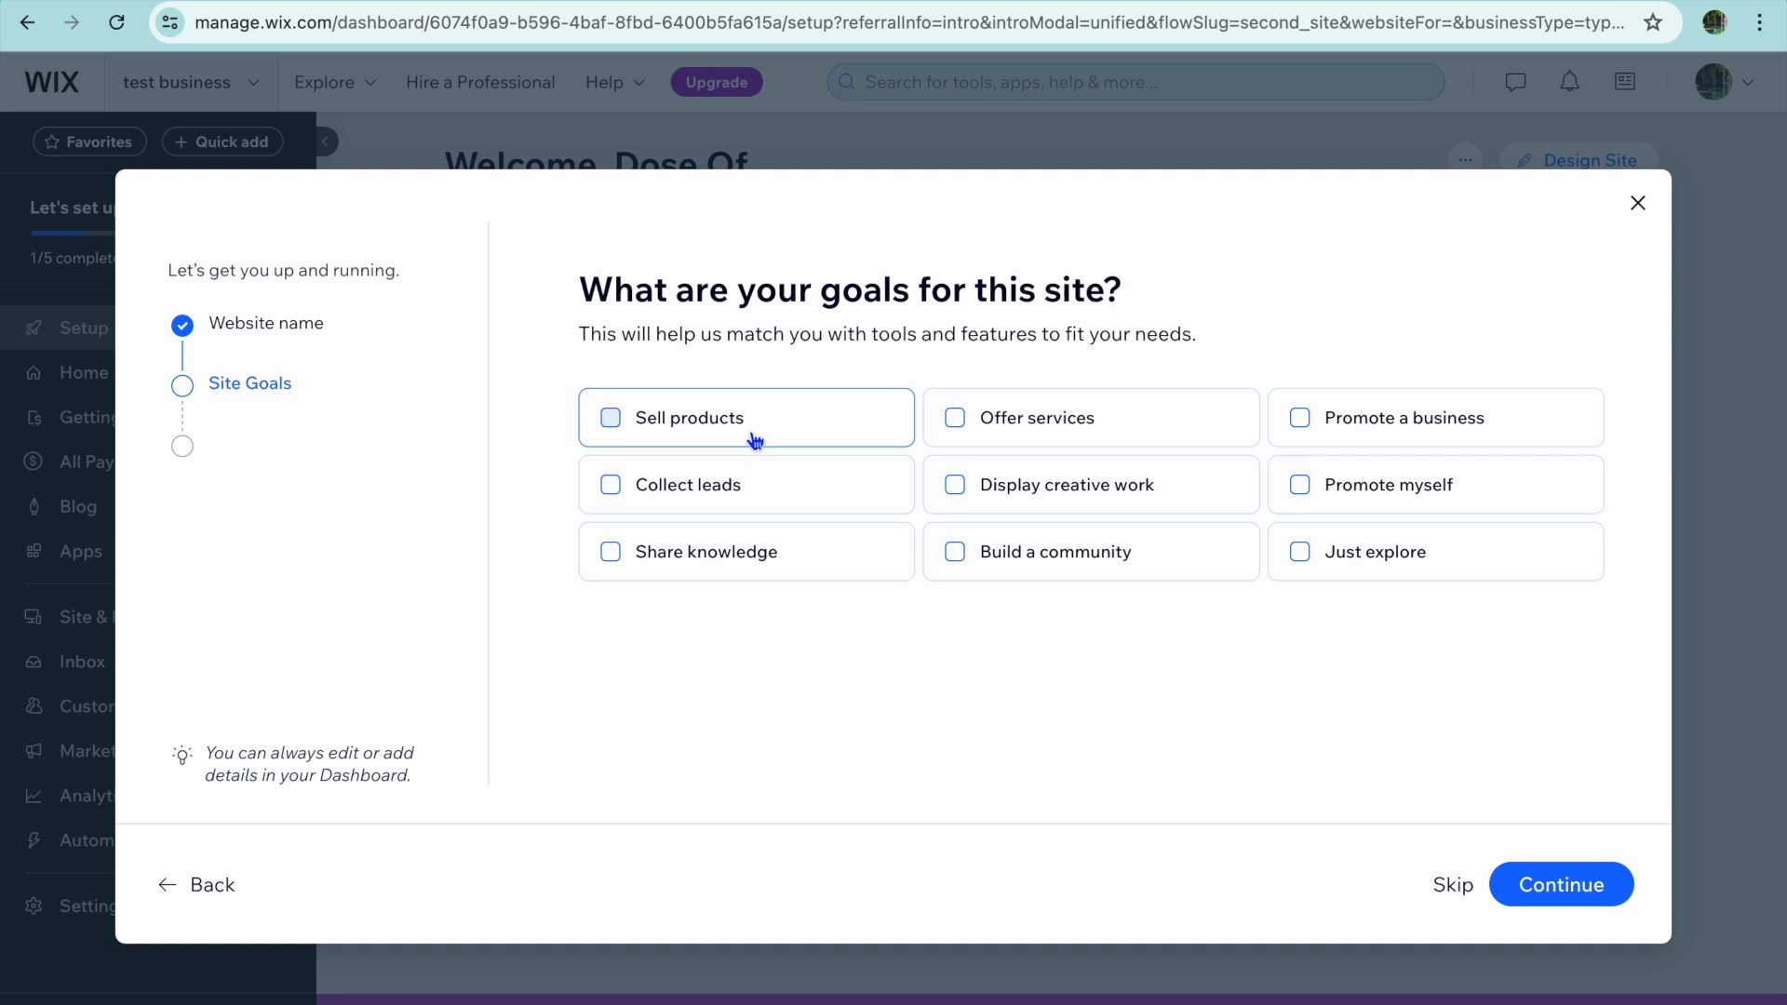
Set the site goals to Share knowledge and Display creative work
click(612, 556)
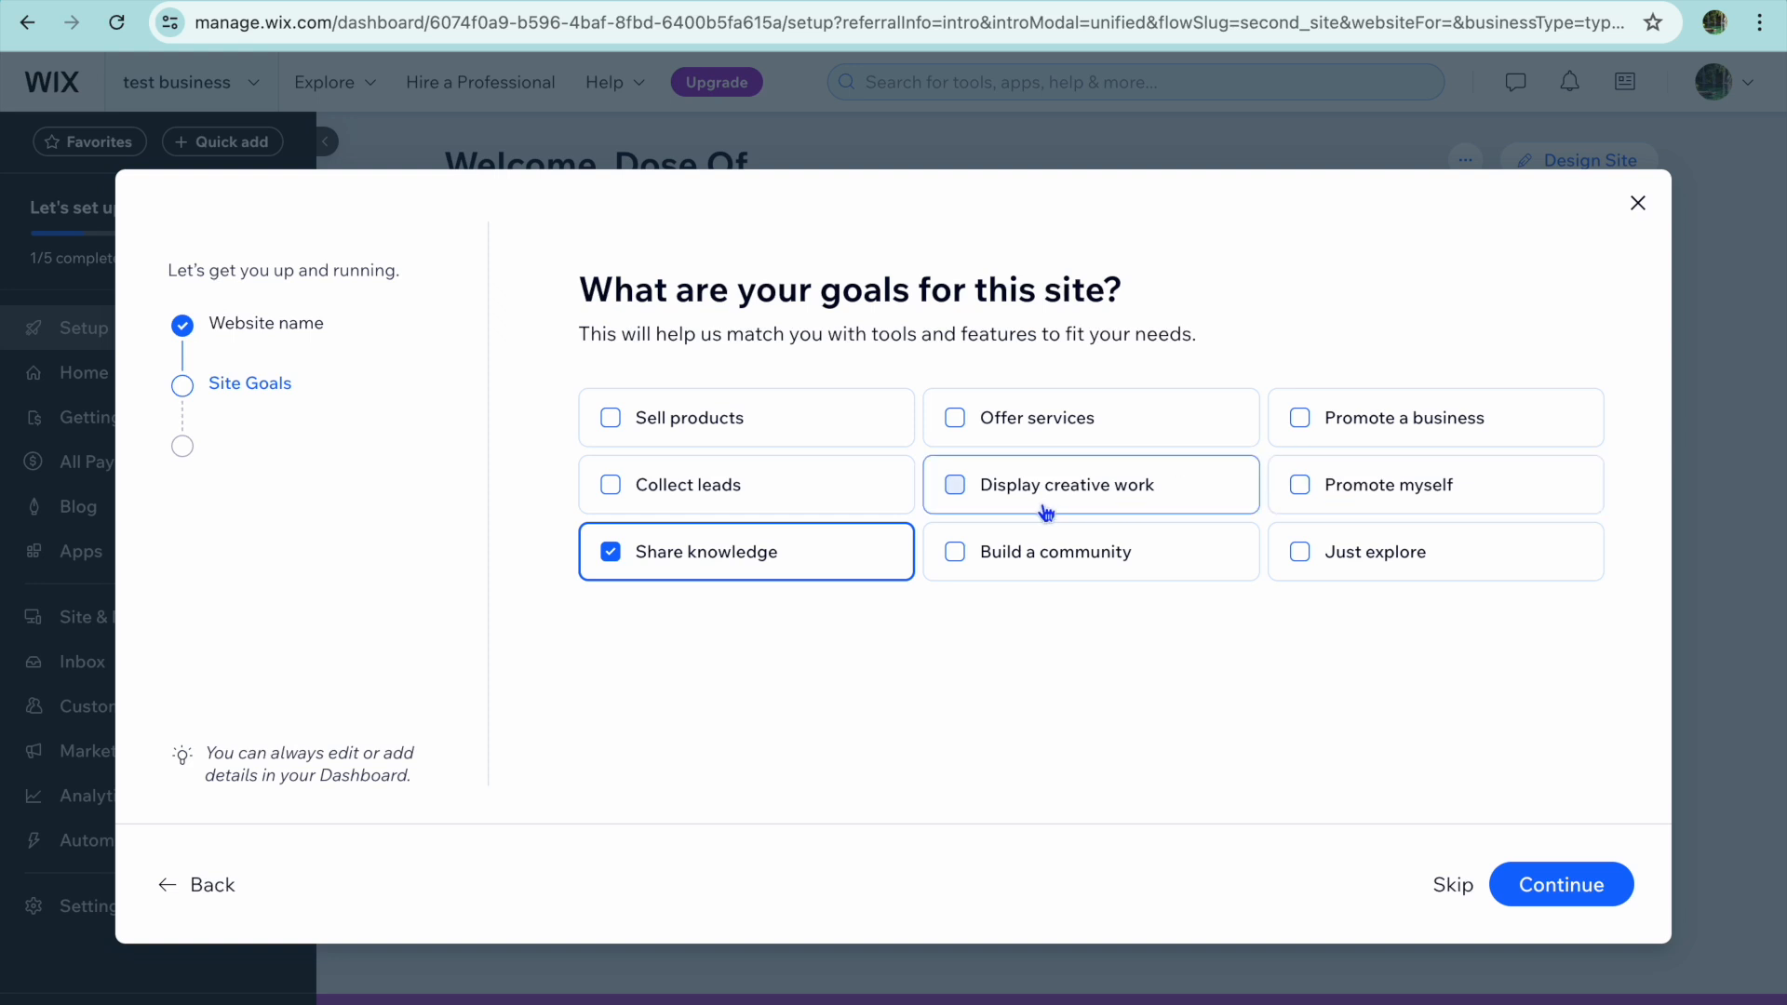
click(958, 488)
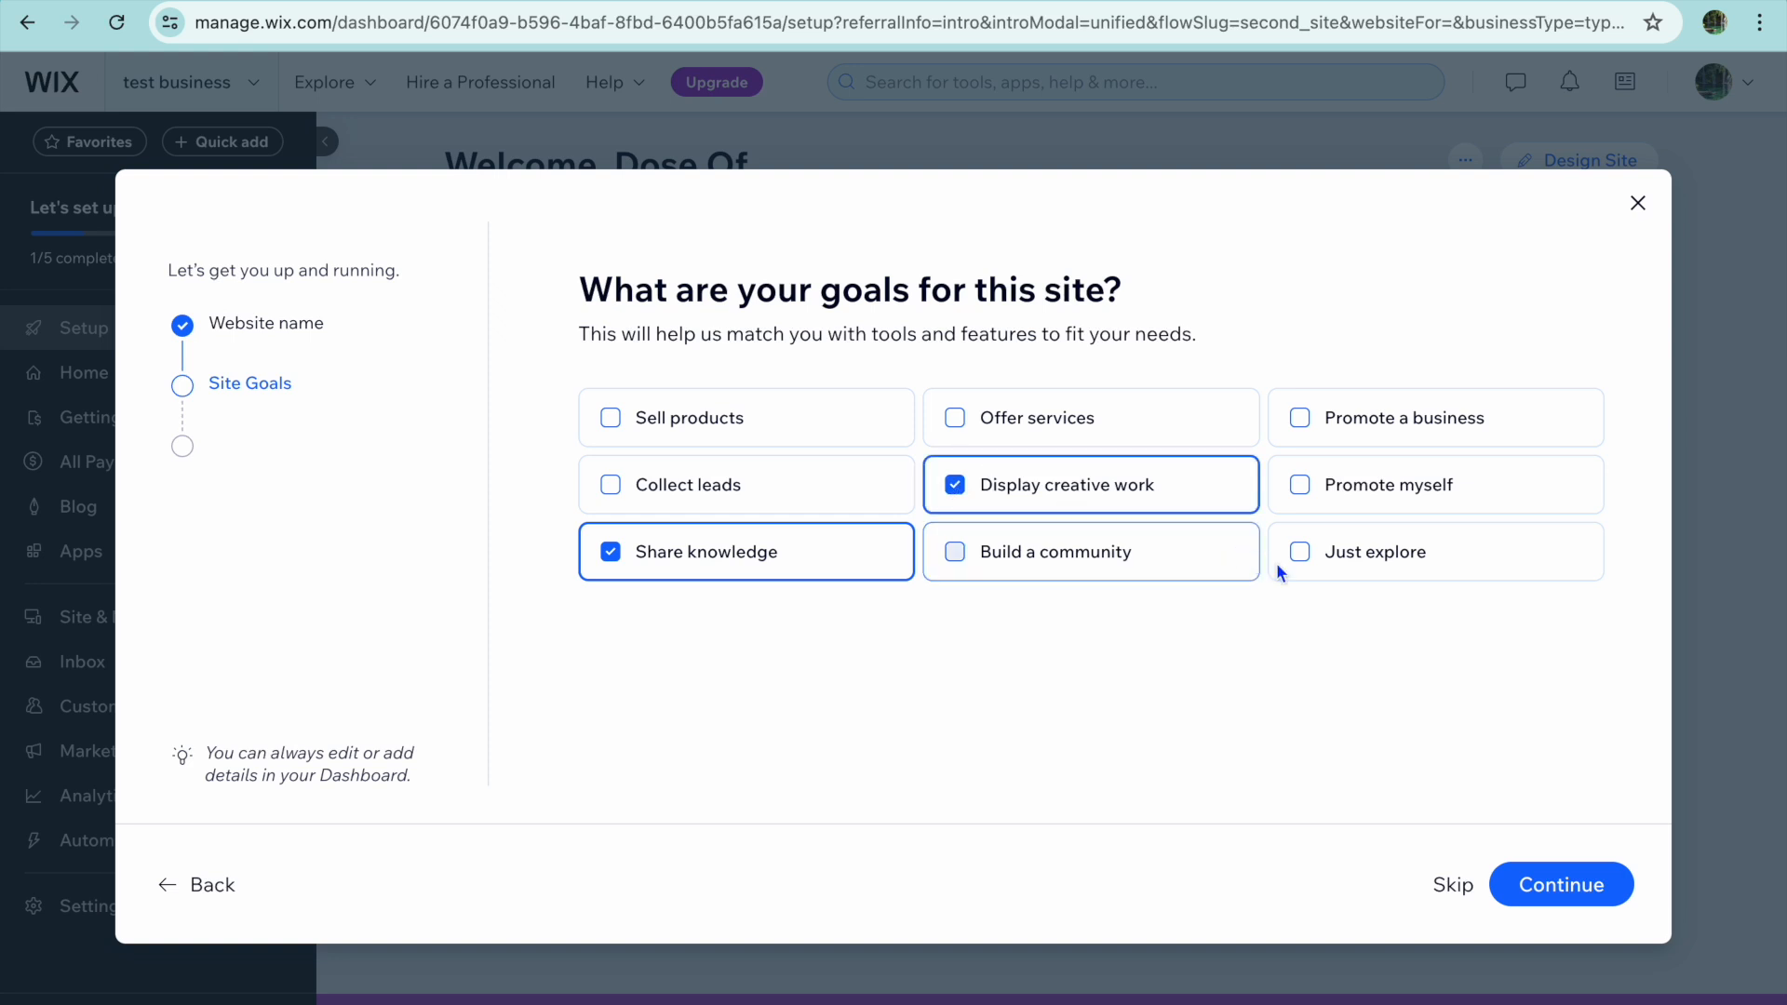
click(1559, 886)
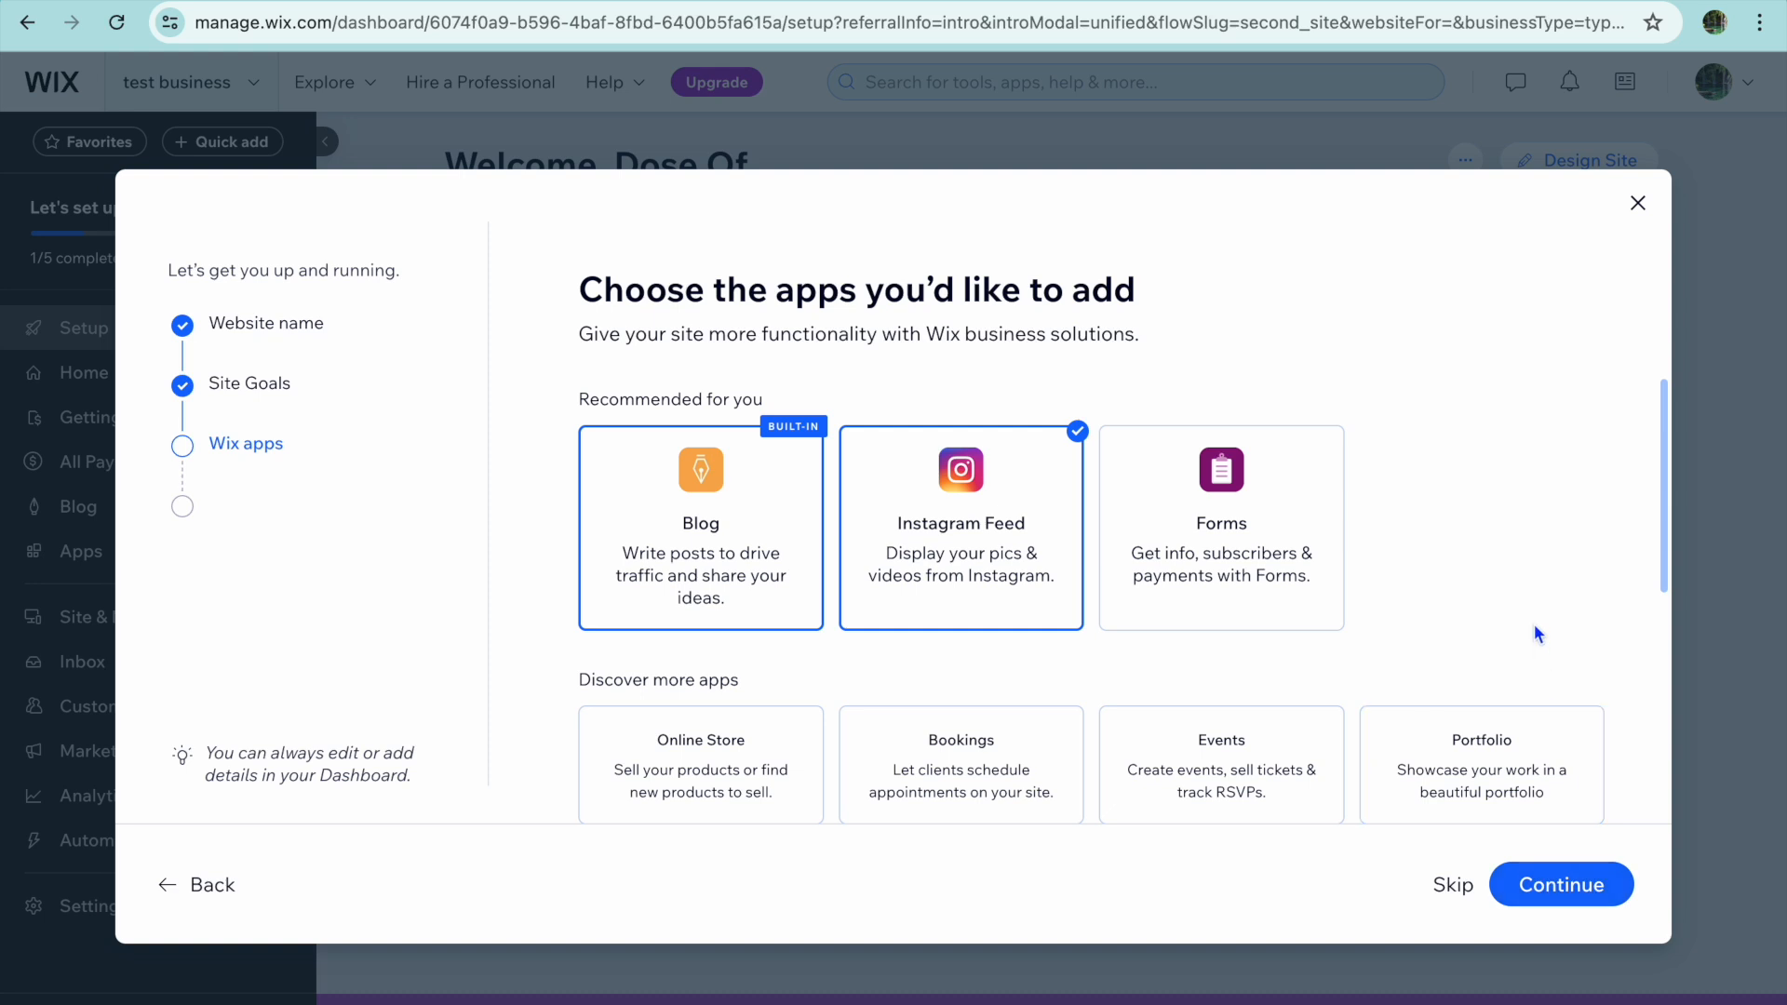
Accept the preselected Blog and Instagram Feed apps, finish the setup and continue to the site dashboard
scroll(1535, 627, down, 1)
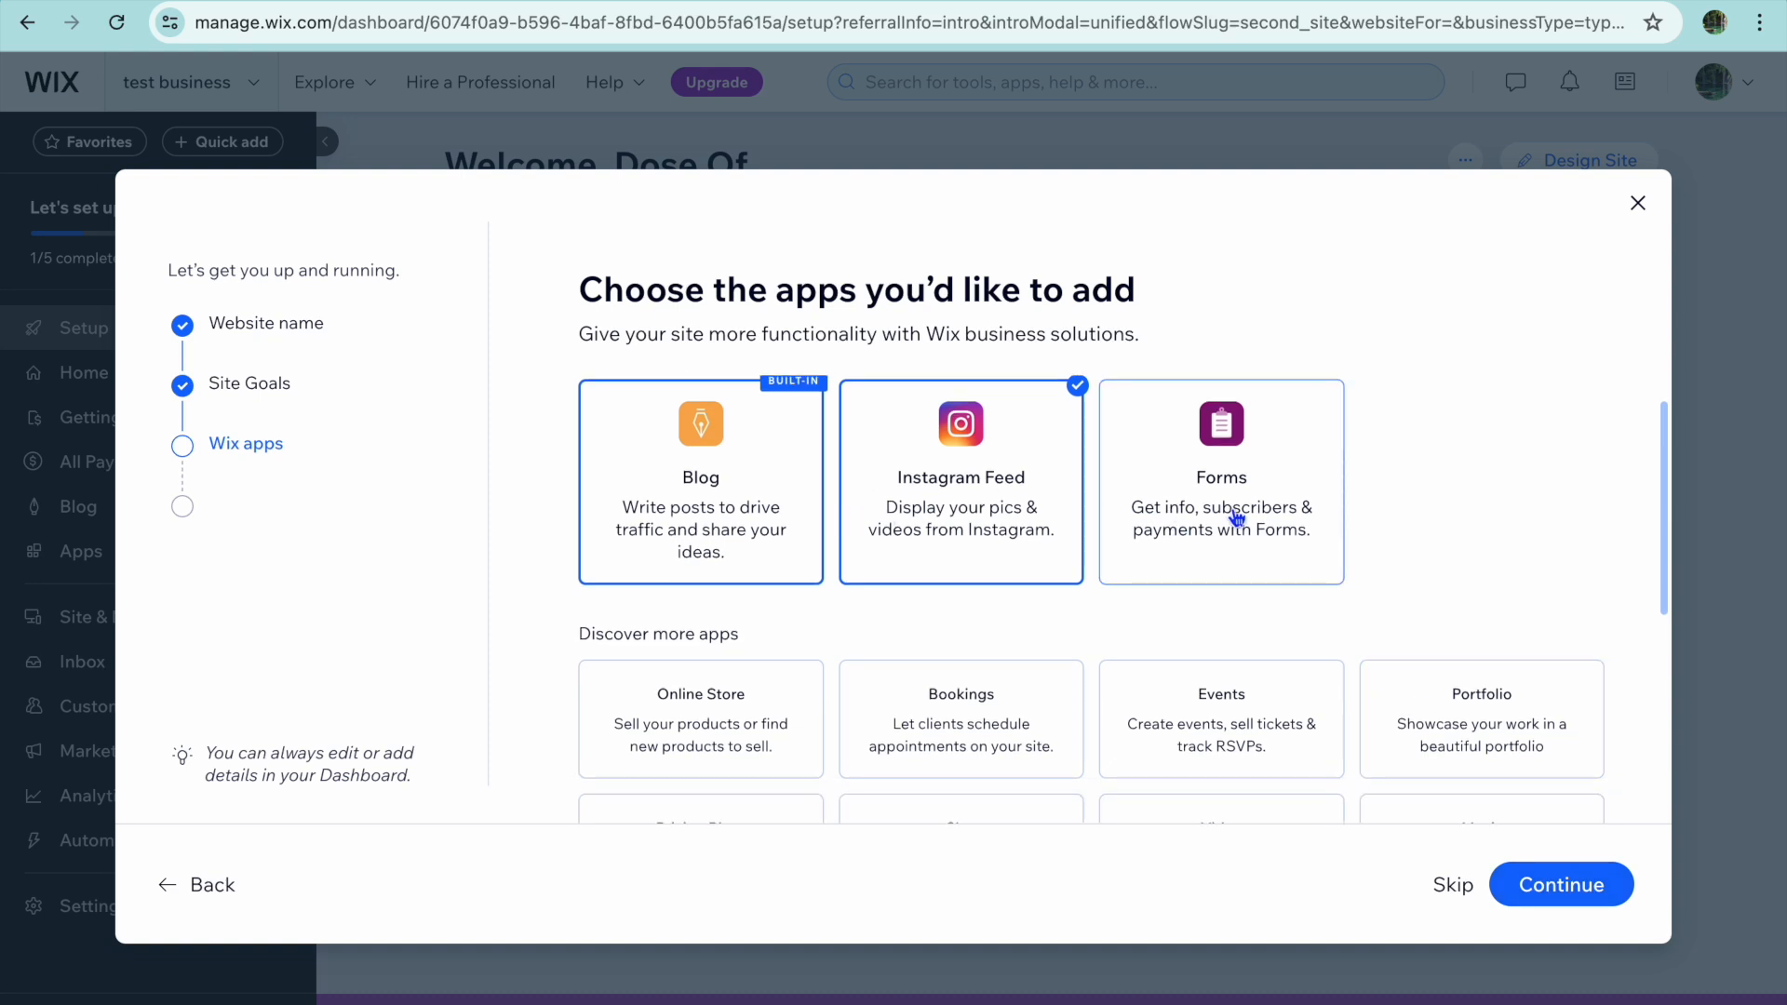
scroll(1551, 489, down, 3)
scroll(1549, 484, down, 2)
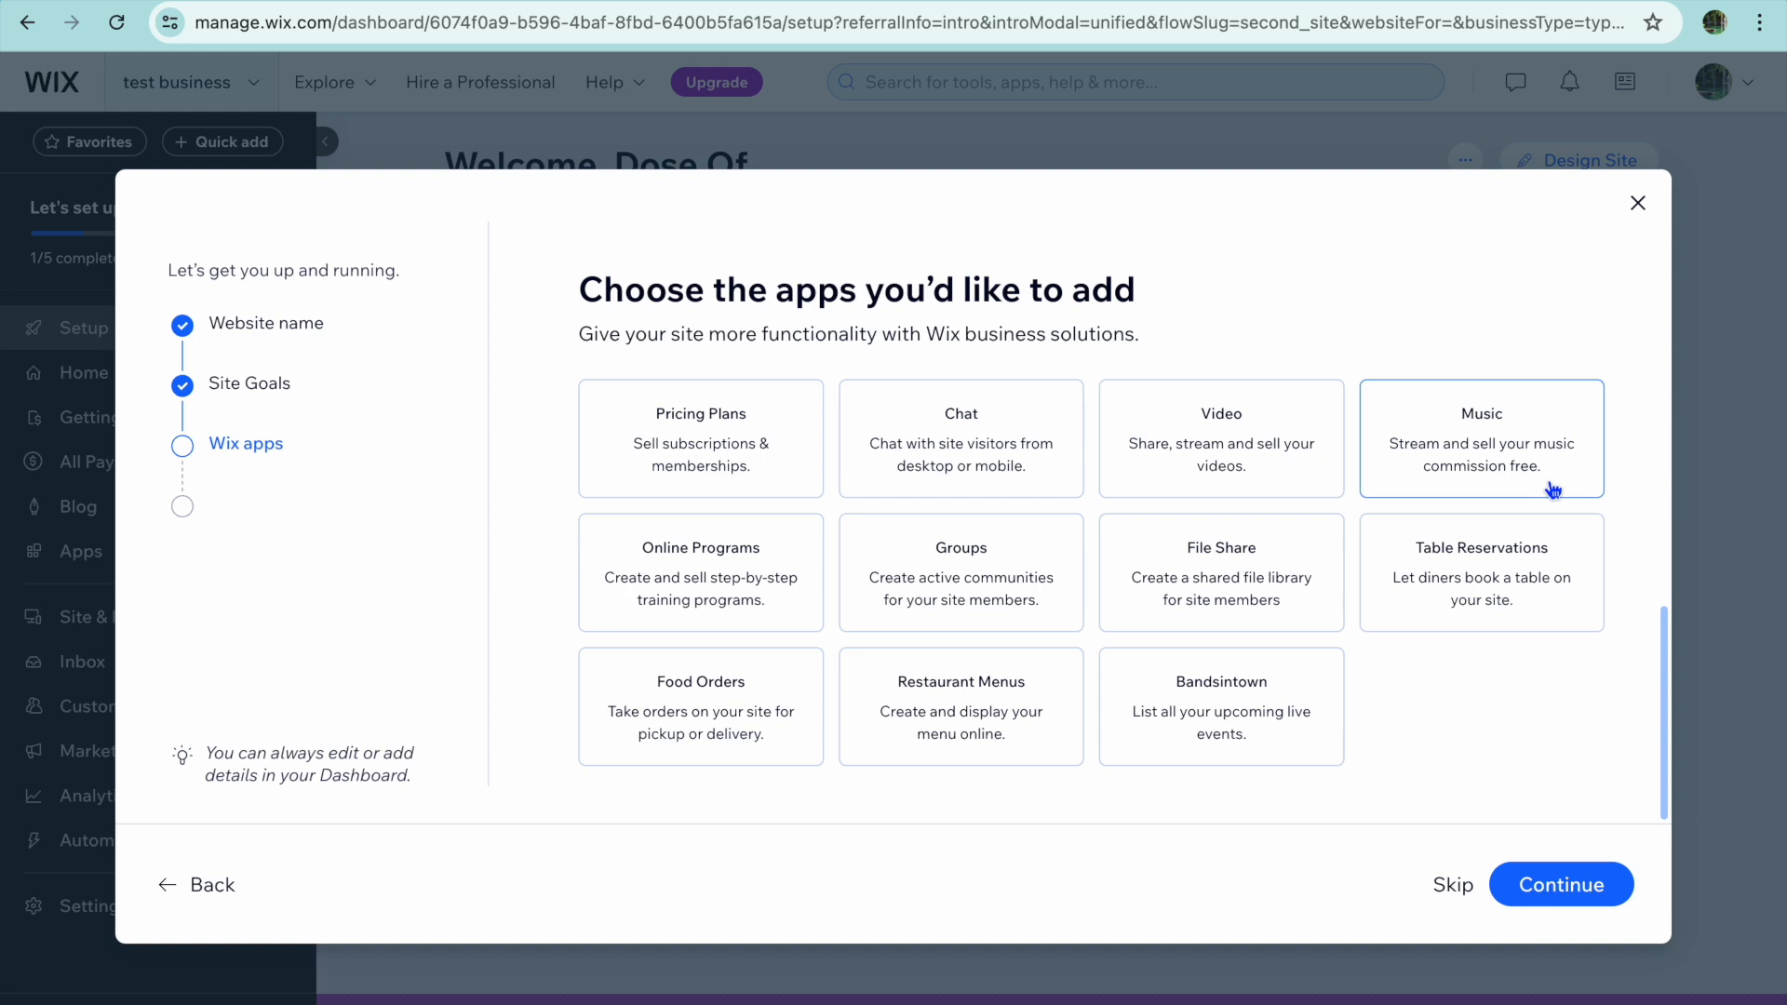
click(1548, 896)
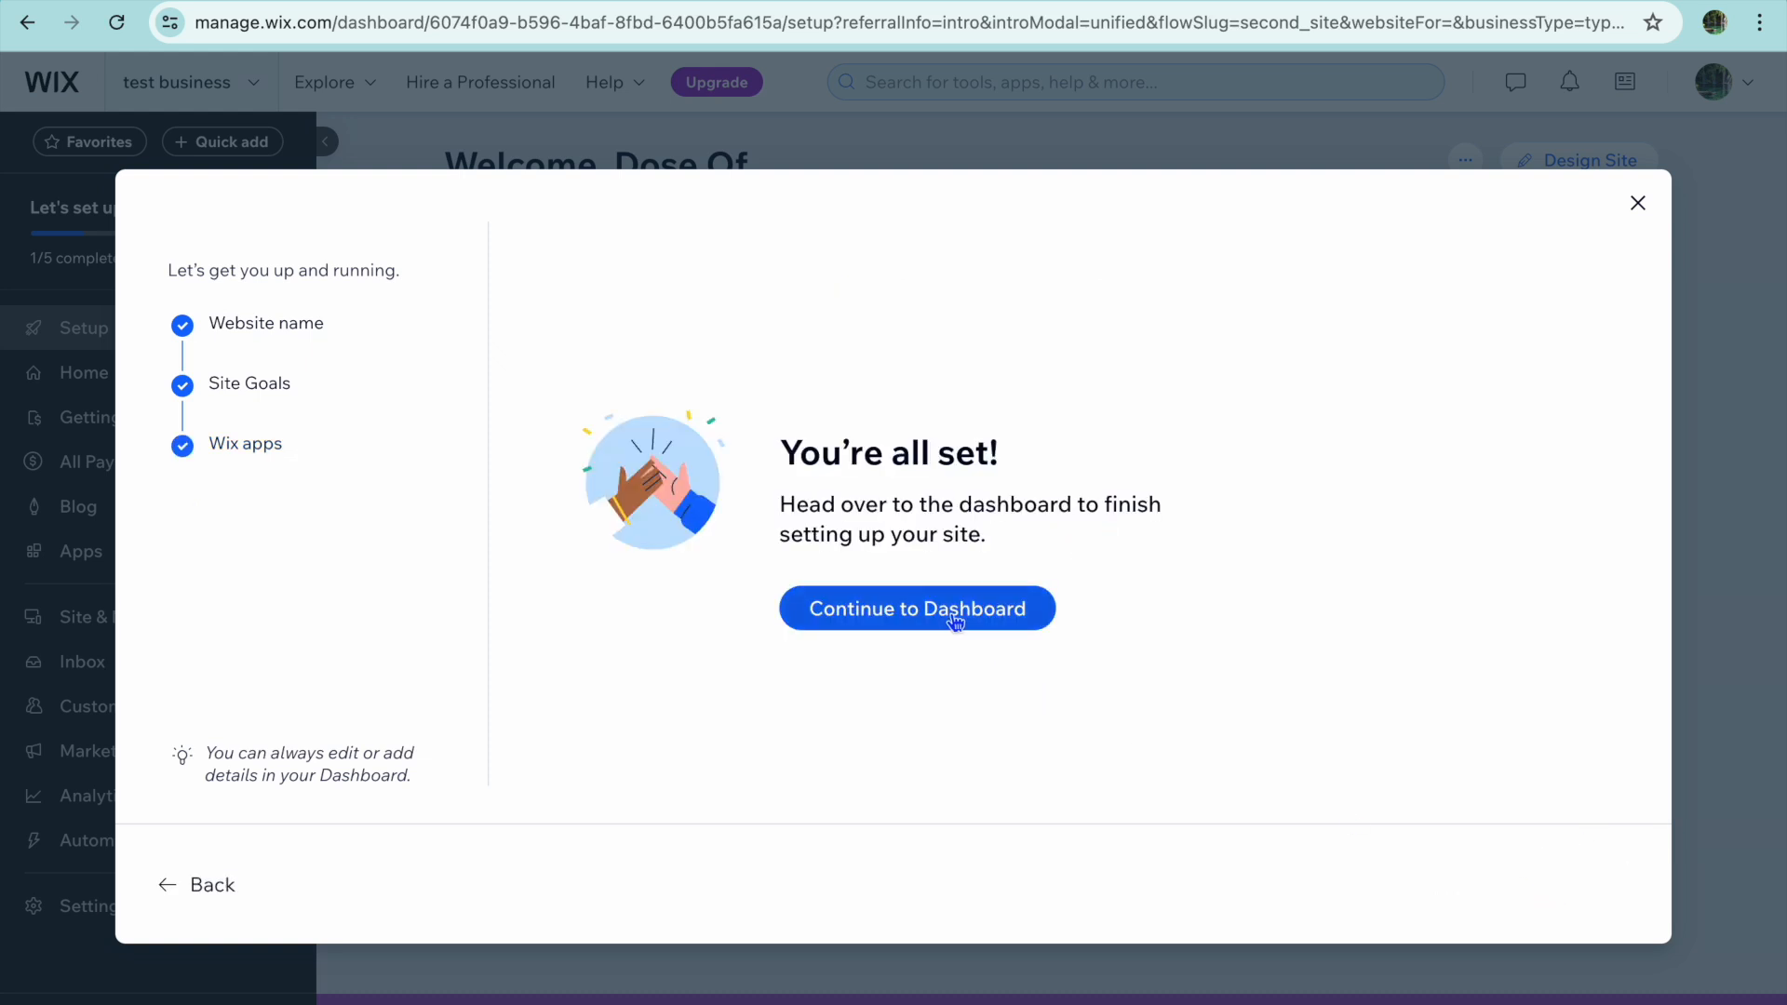
click(956, 620)
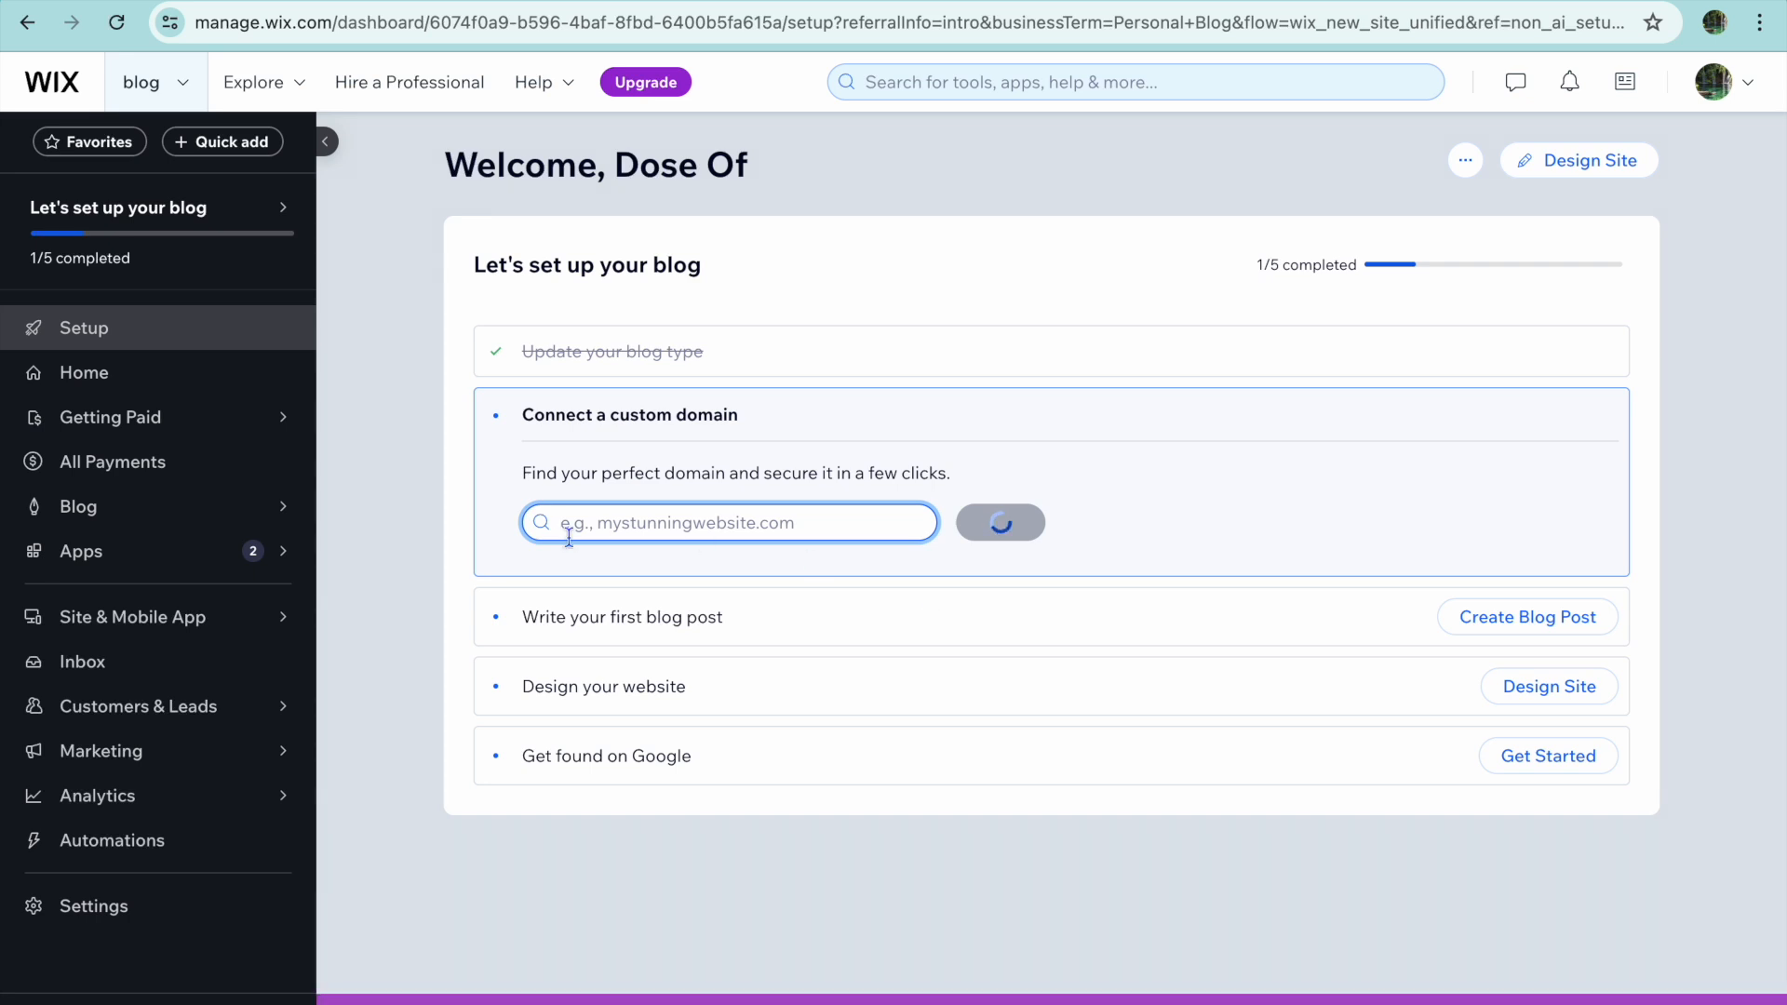
Create a new post in the blog's posts section and title it "TEST POST"
mouse_move(195, 509)
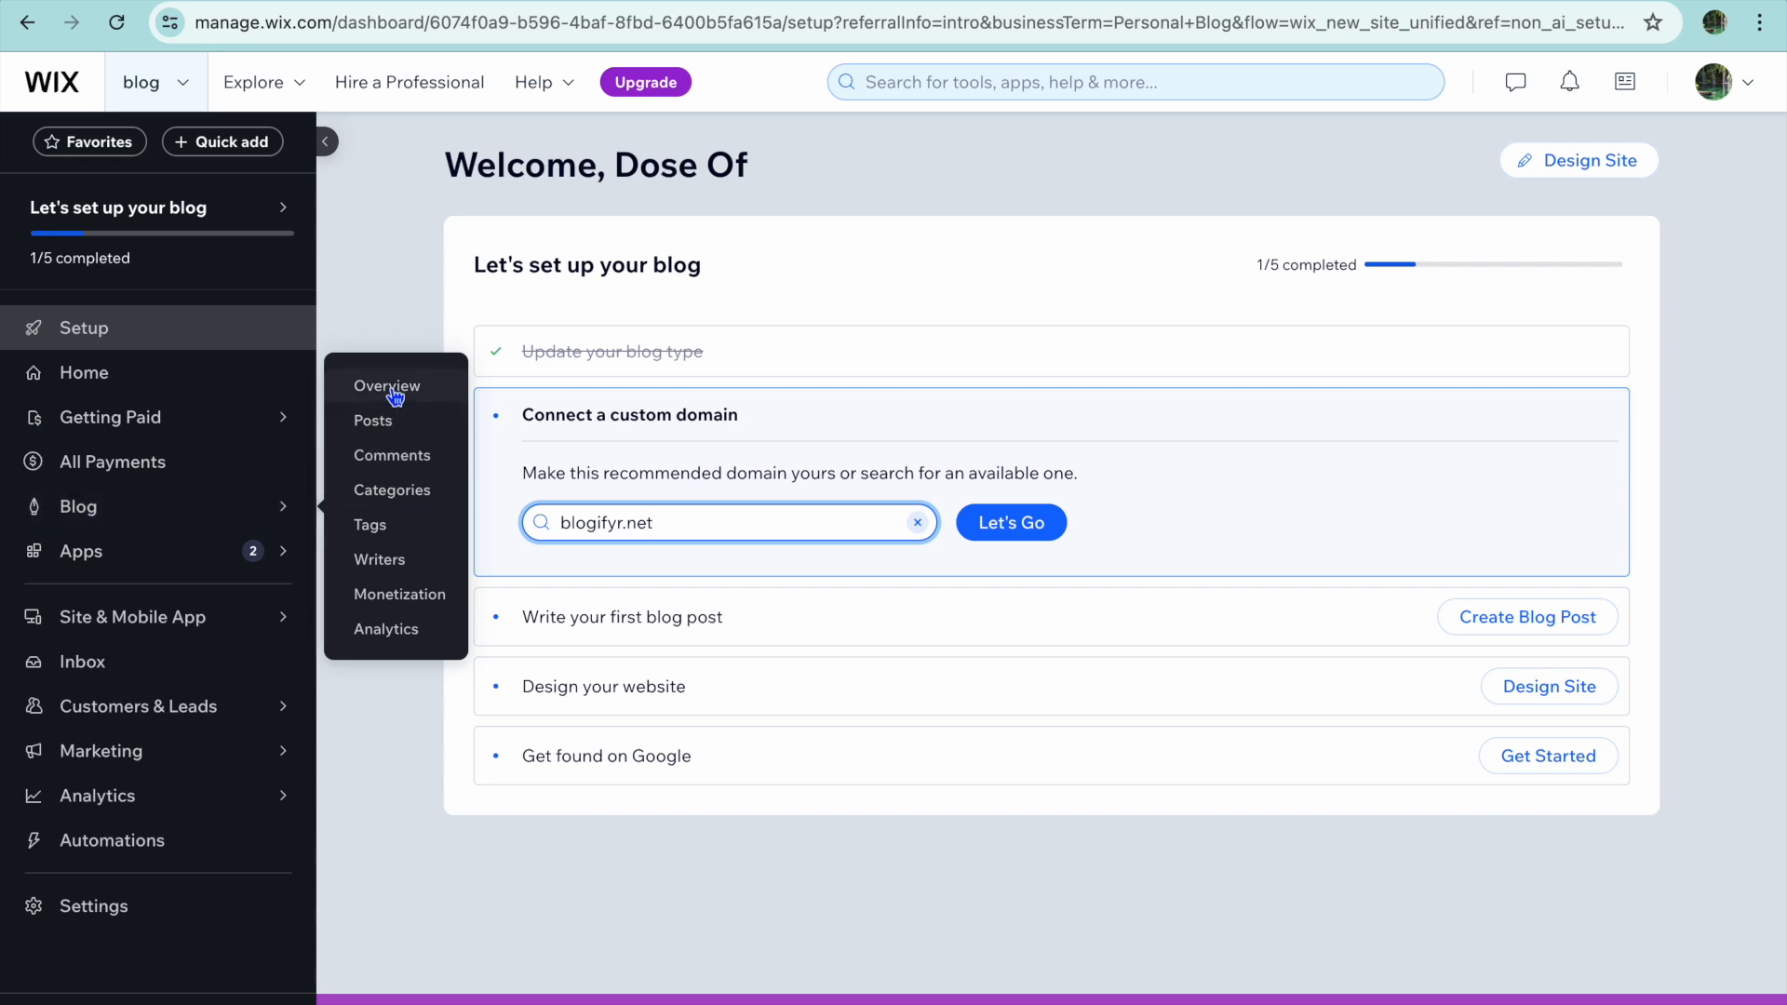
click(377, 422)
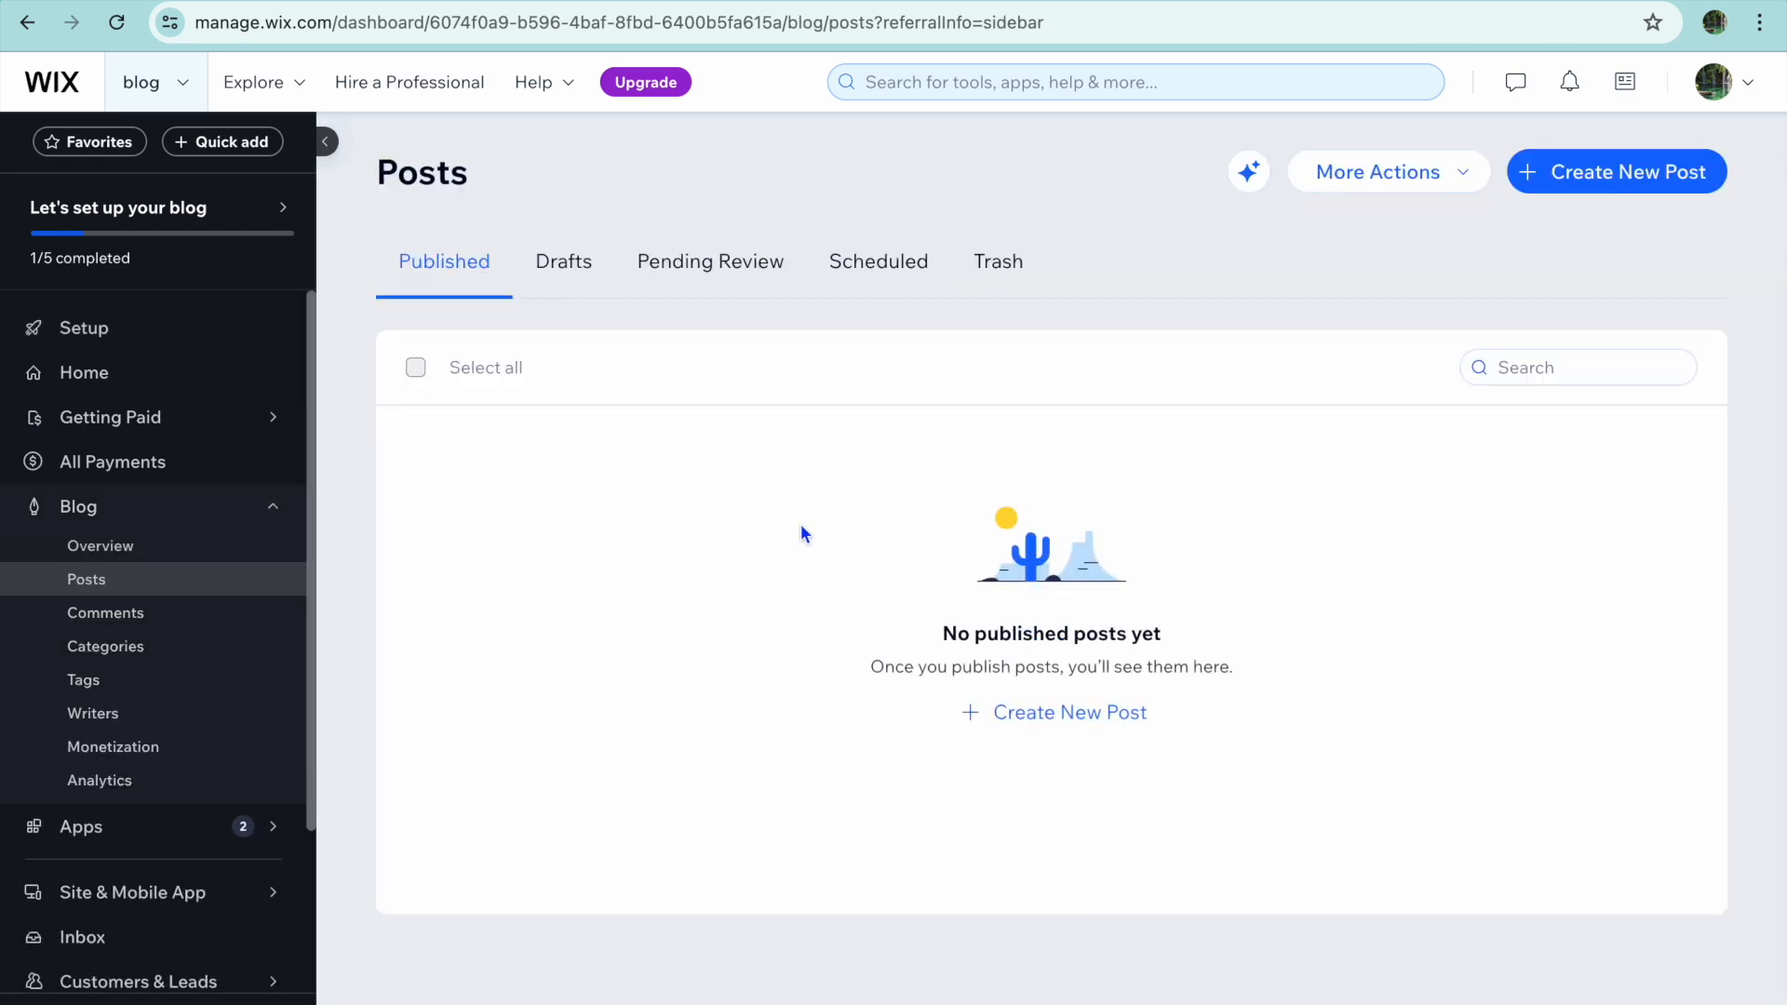
click(1042, 715)
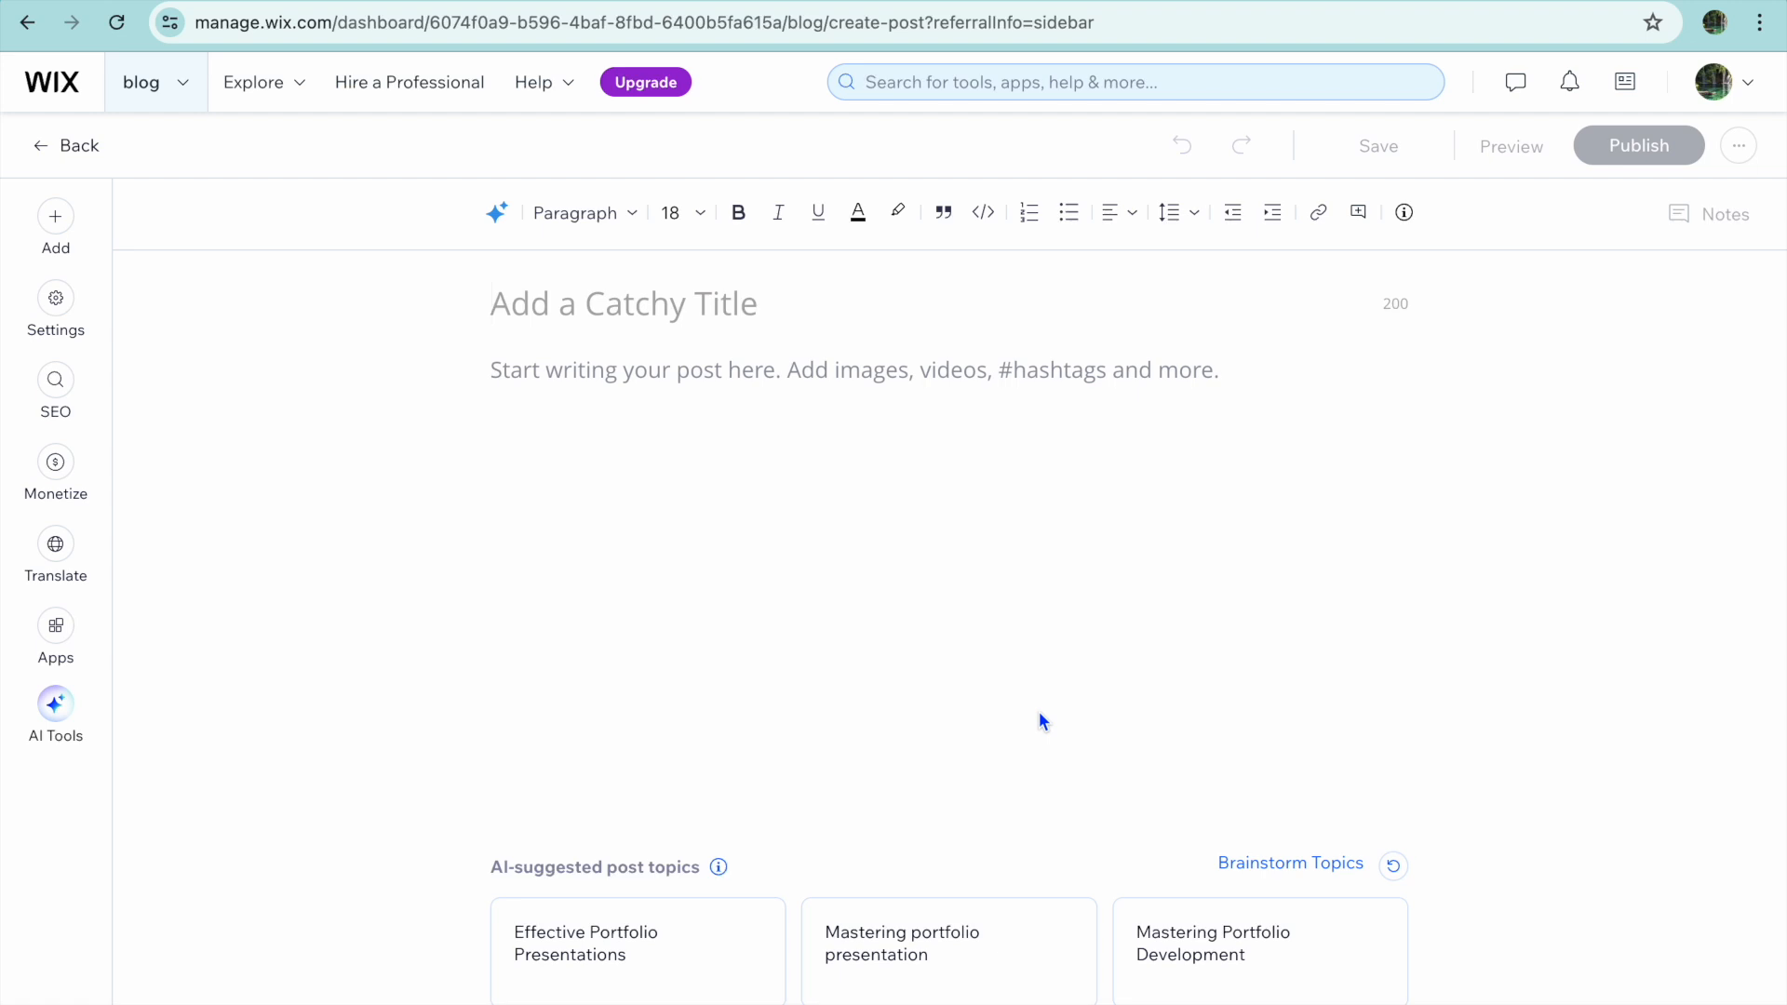
text(te)
key(BackSpace)
key(BackSpace)
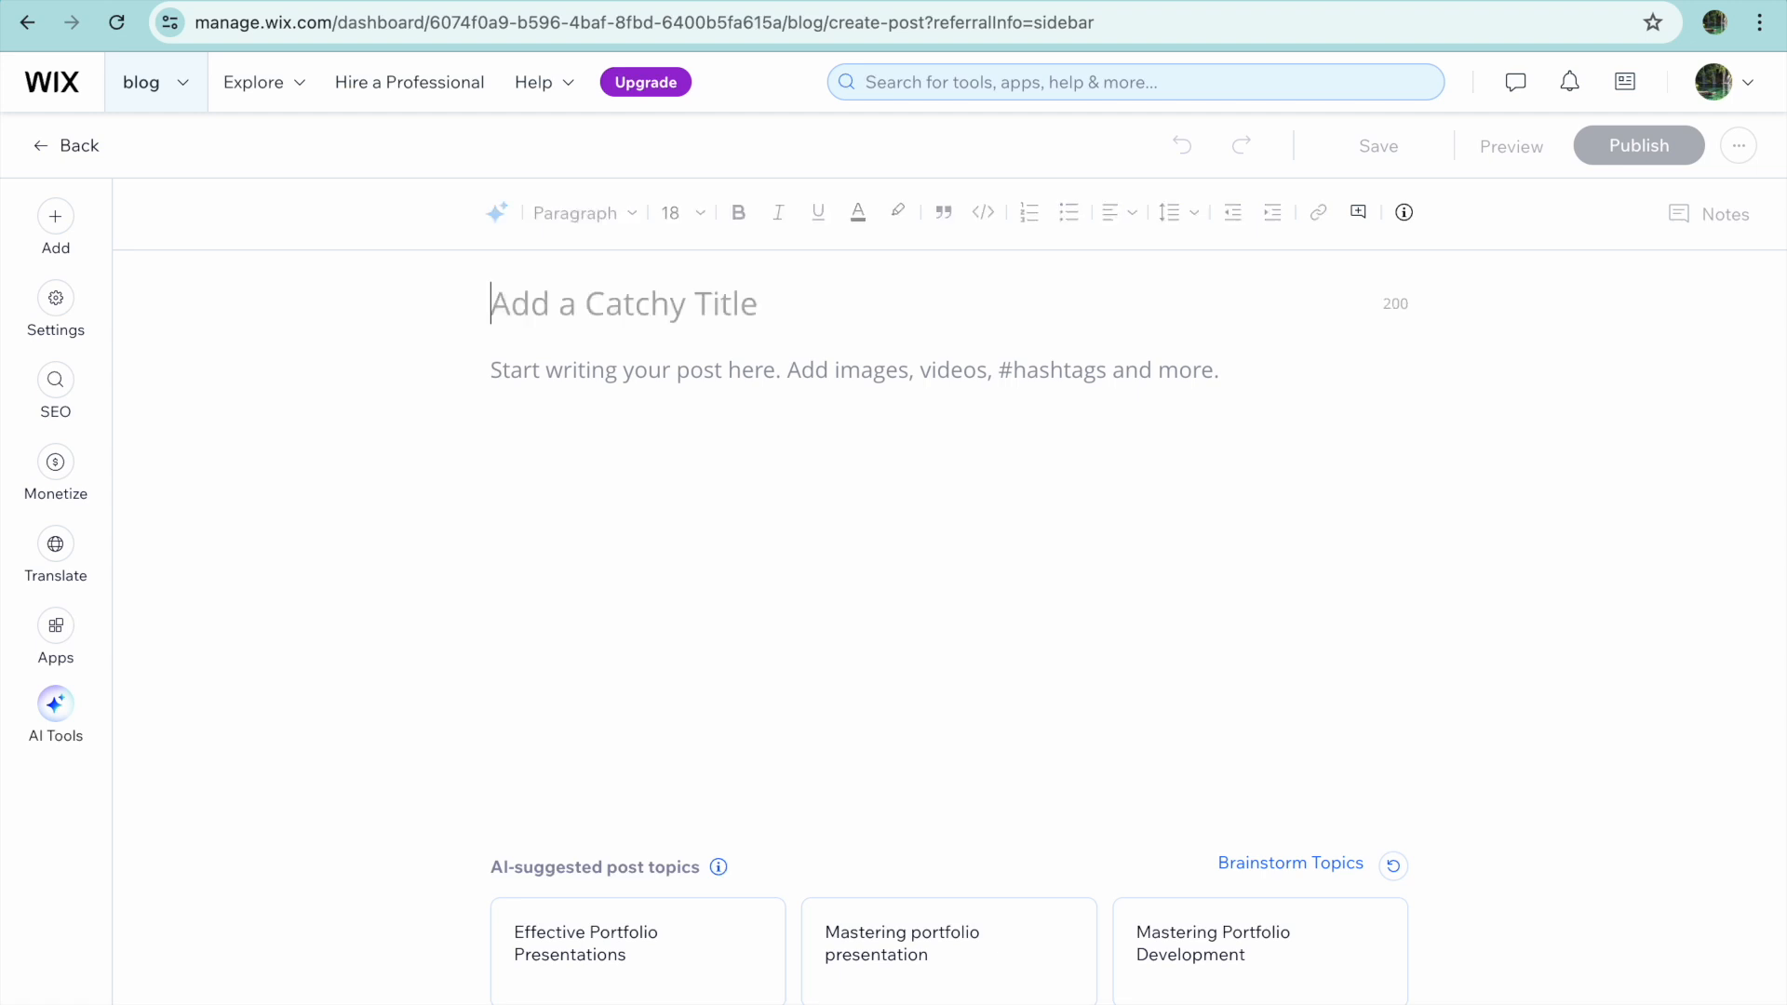
text(TEST )
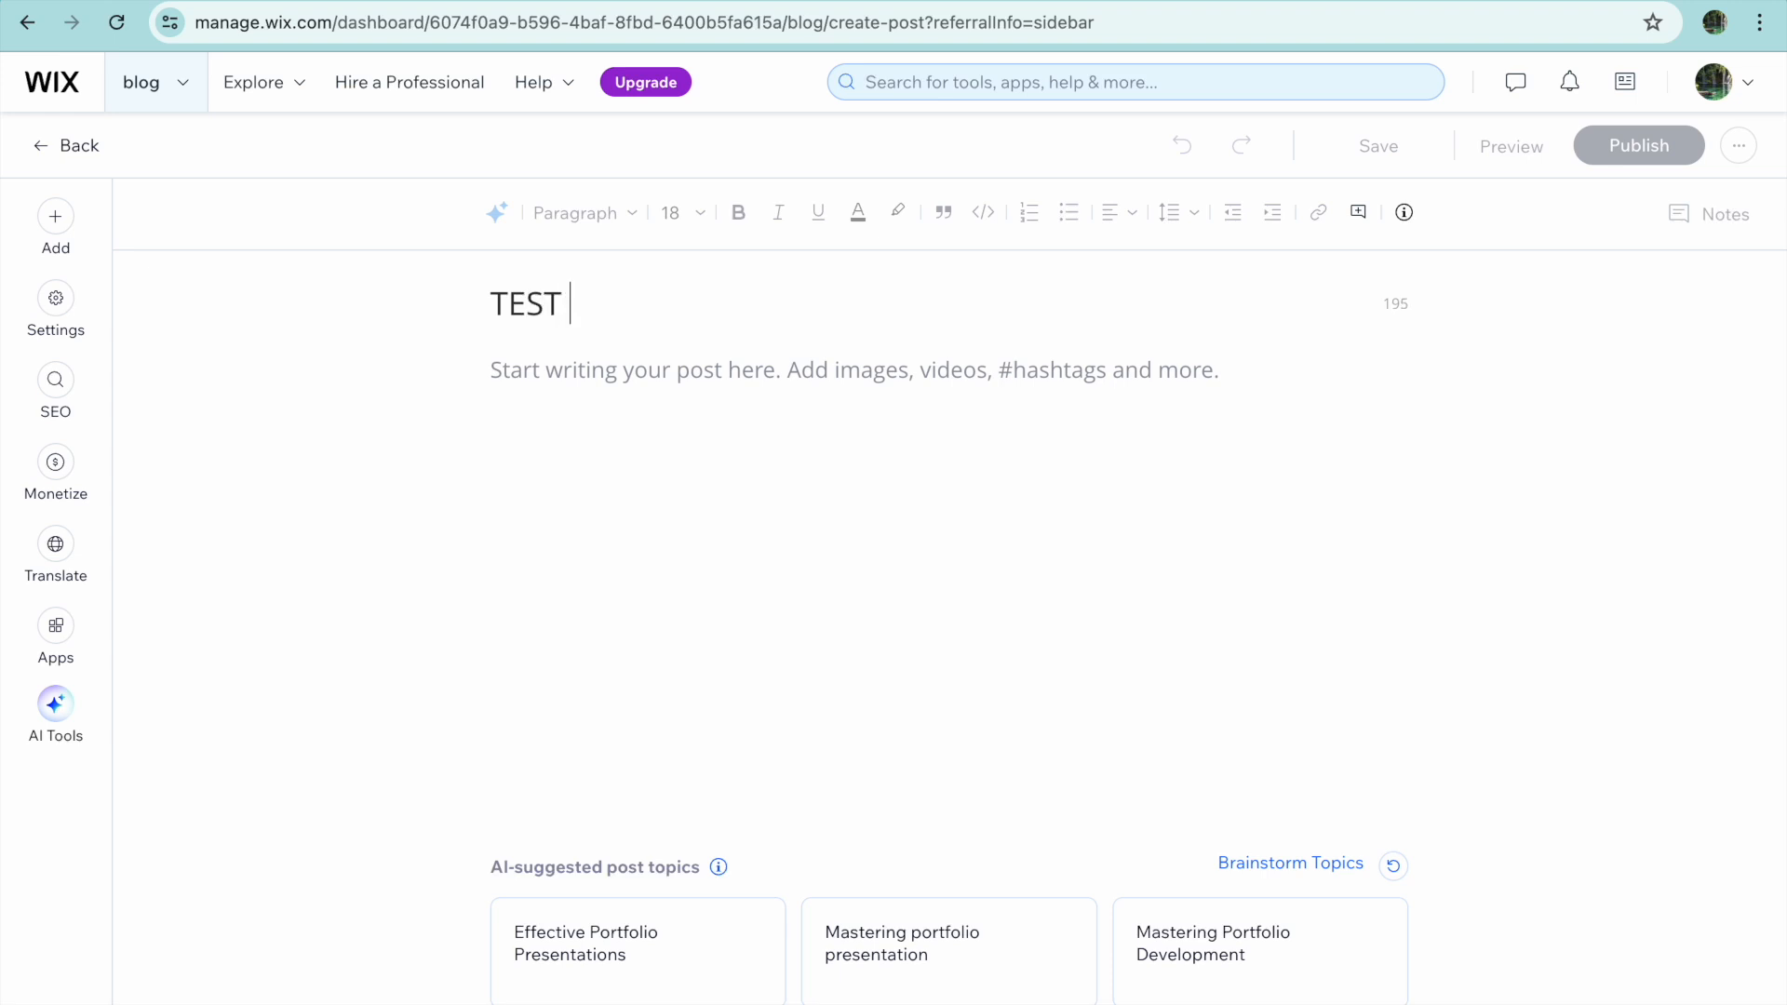
text(POST)
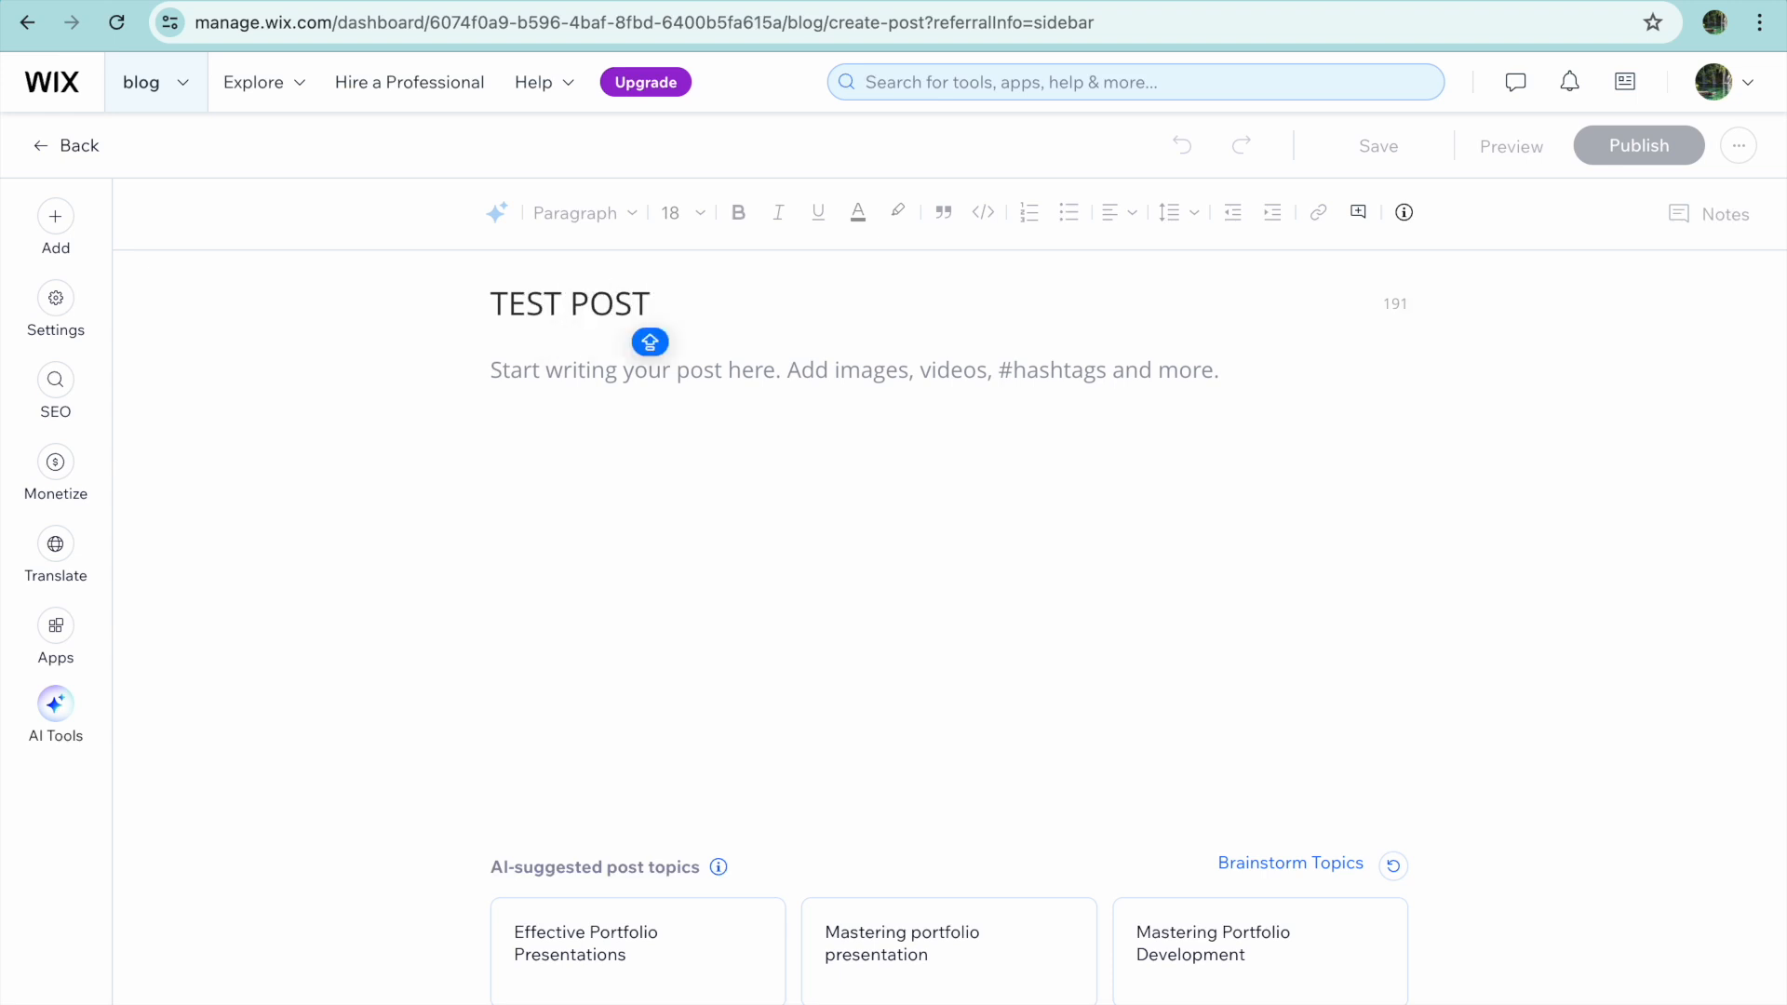
Review the media and elements that can be added to the post body, as well as the AI writing tools
click(855, 366)
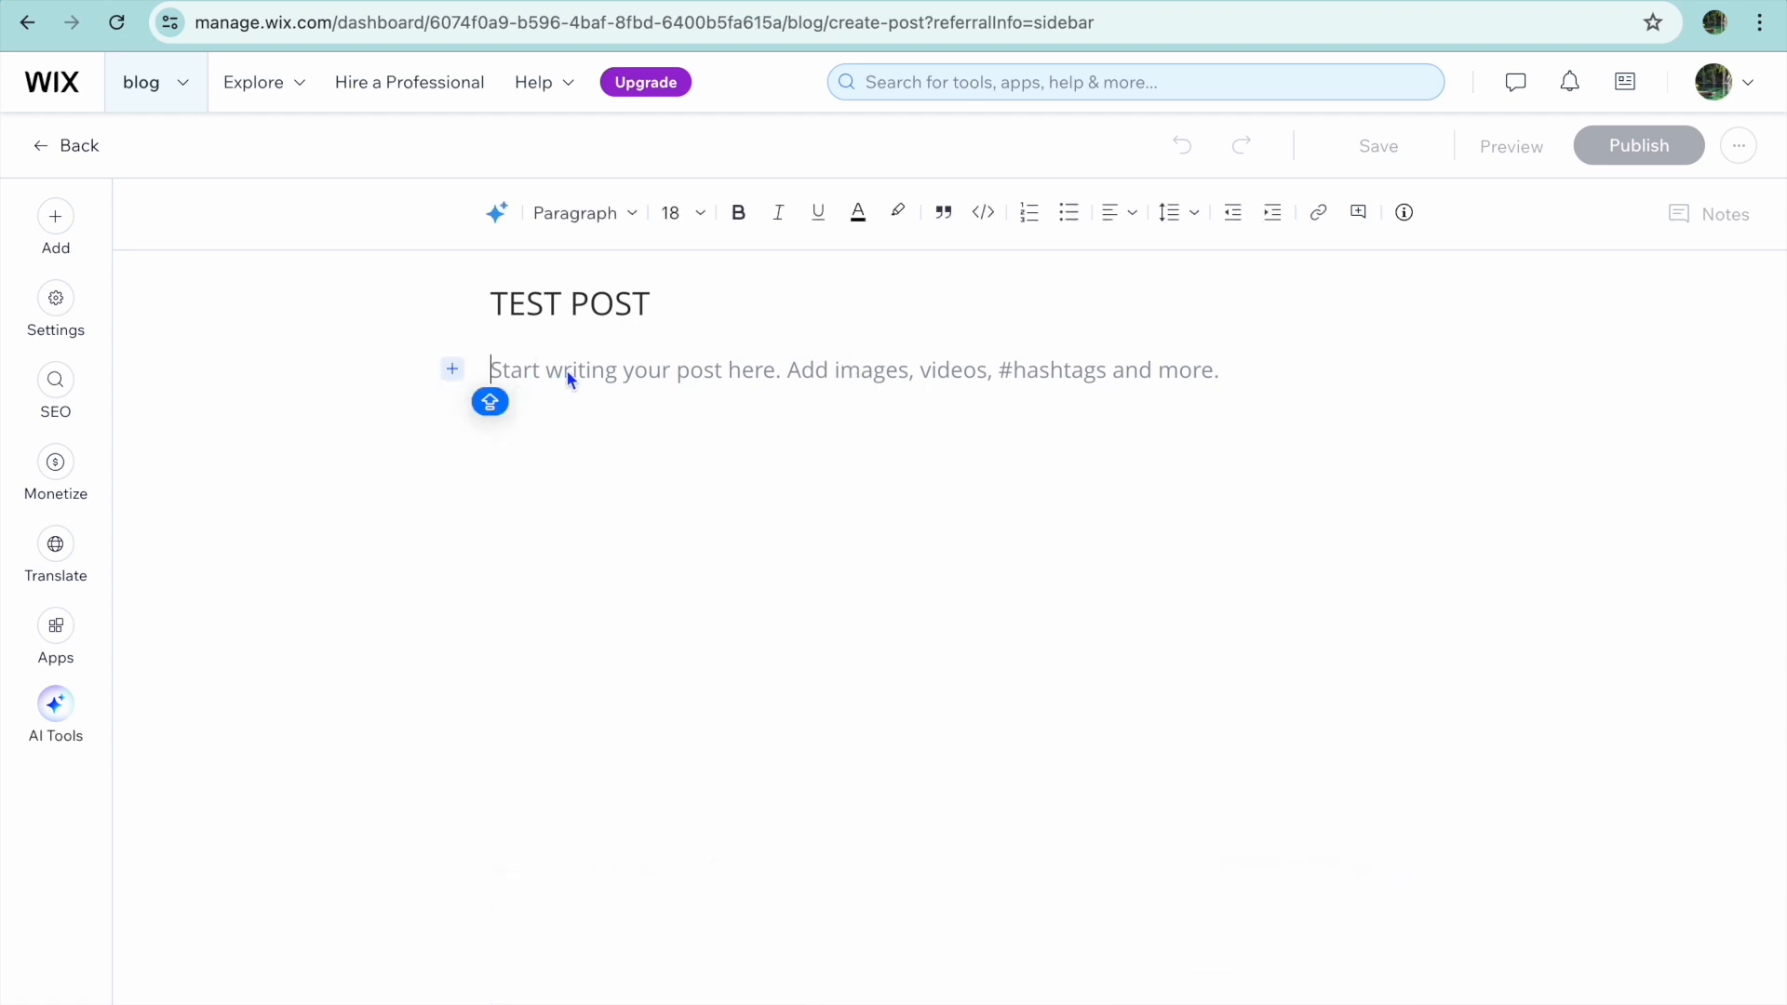
click(454, 372)
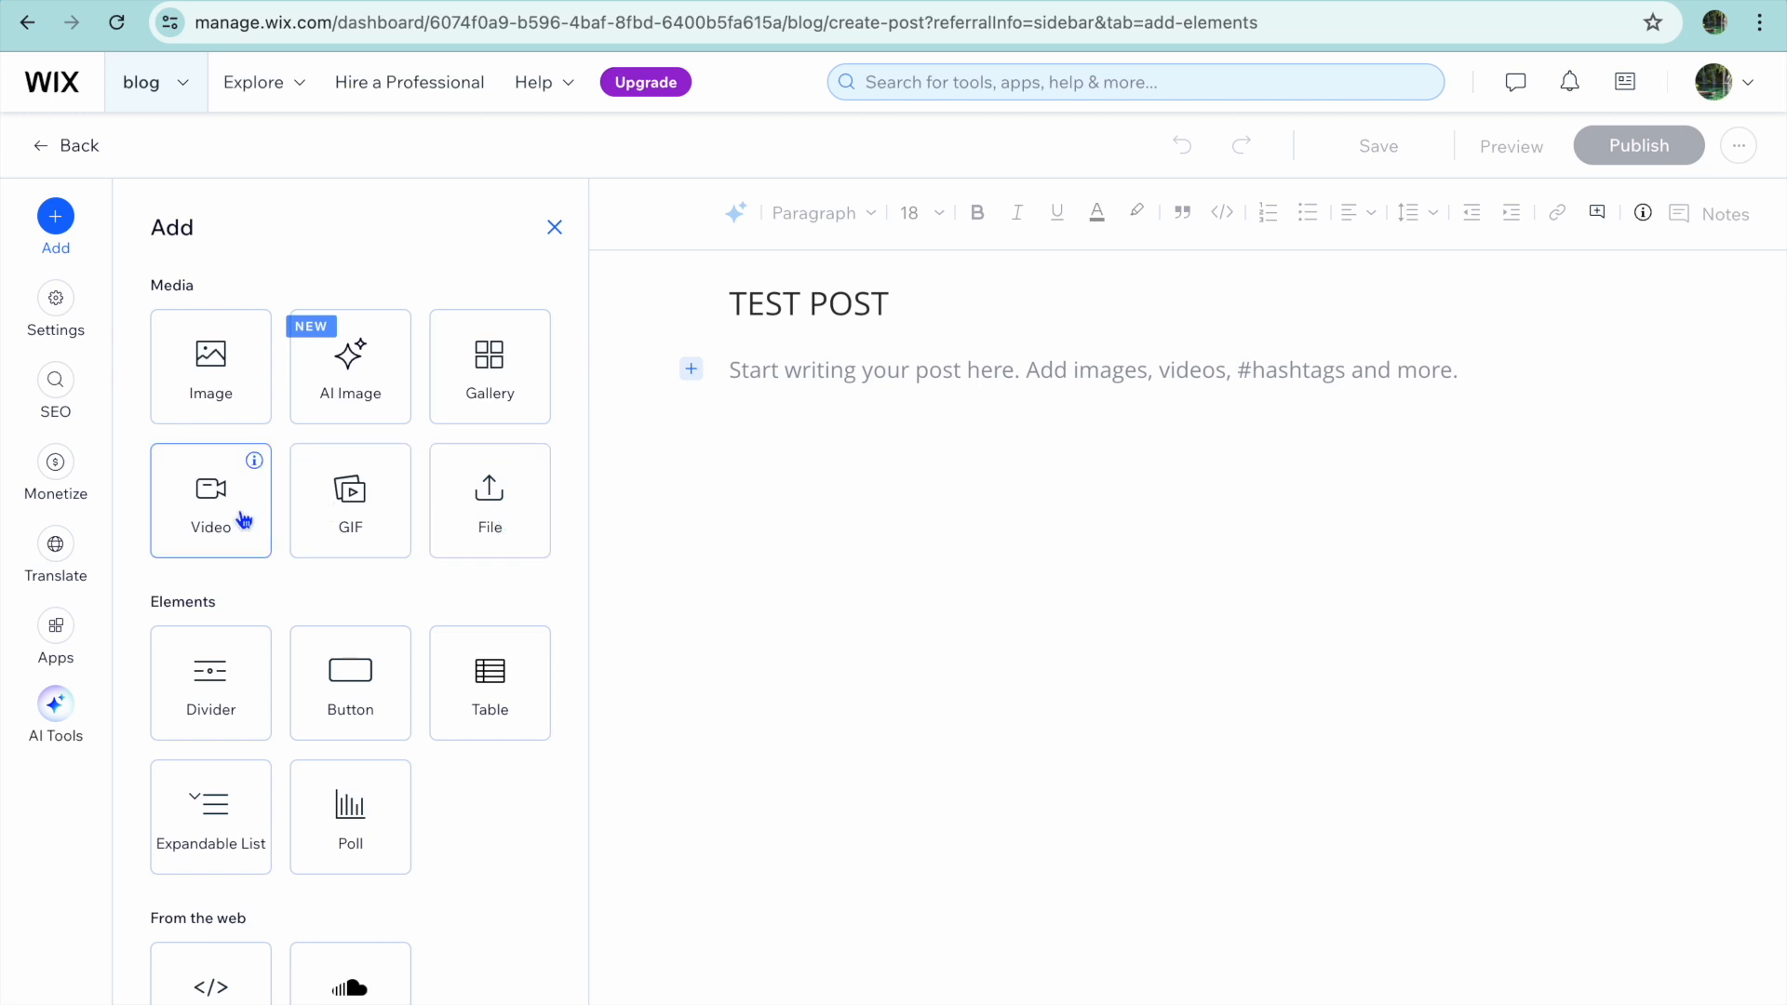
scroll(285, 628, down, 1)
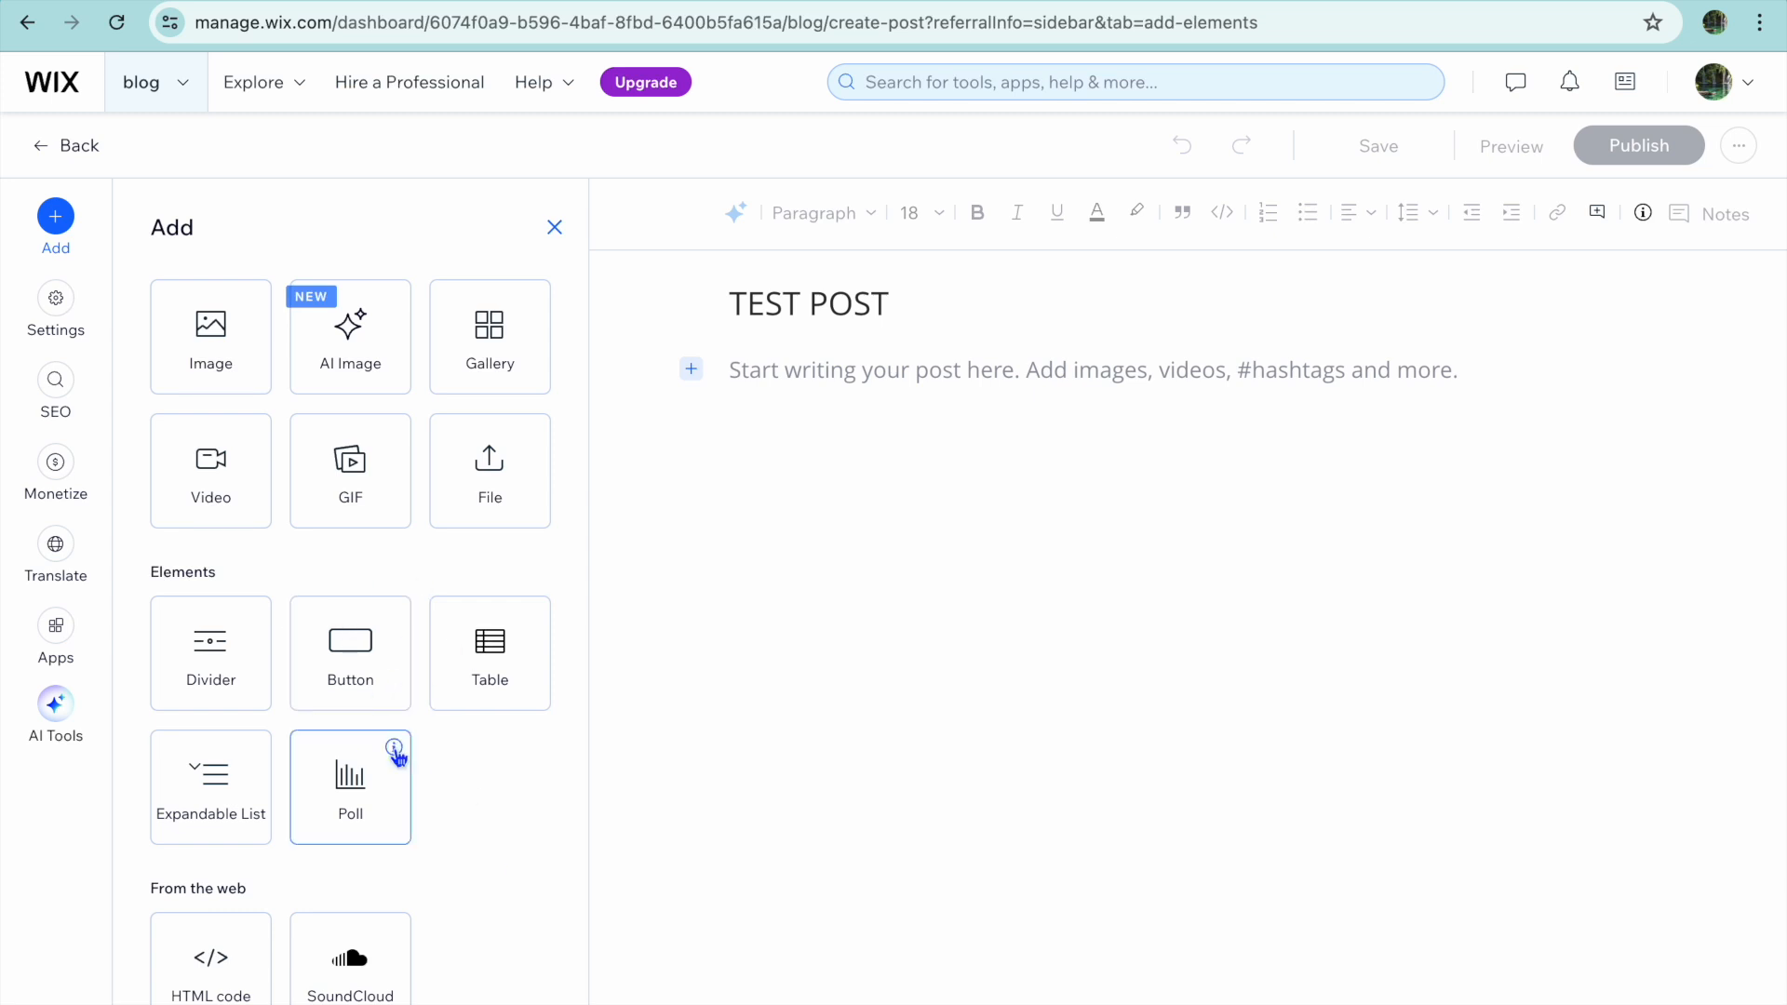
click(555, 227)
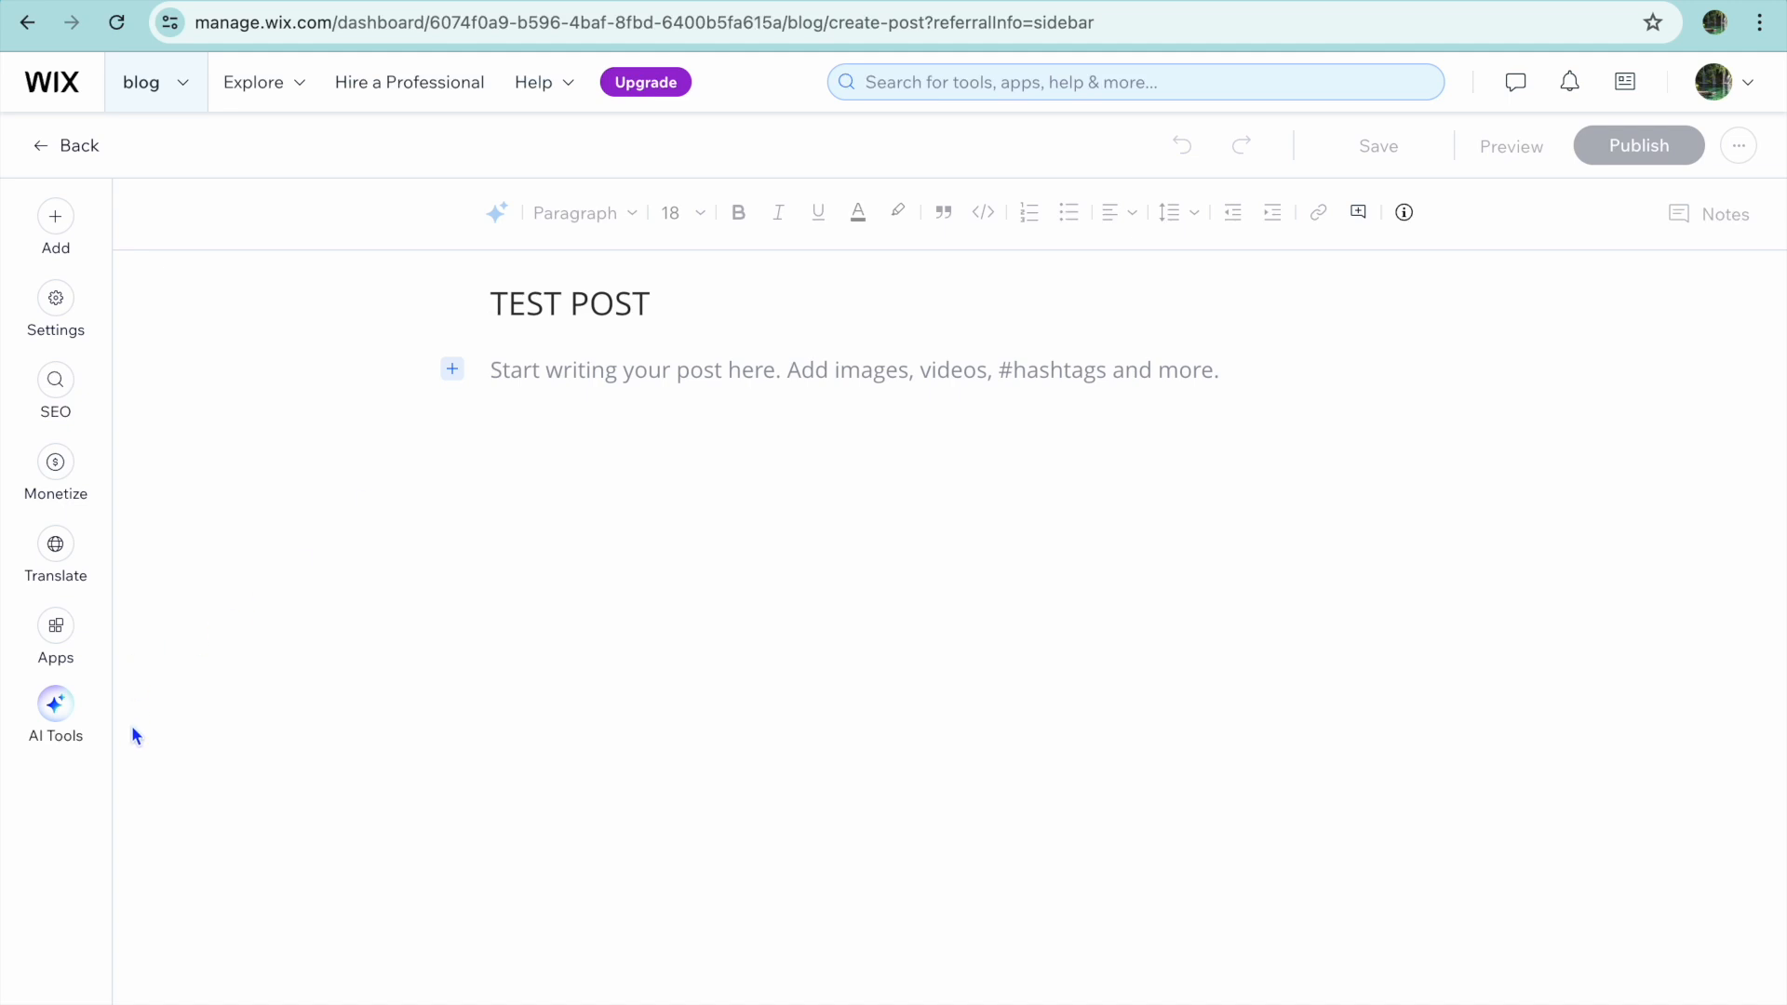
click(54, 717)
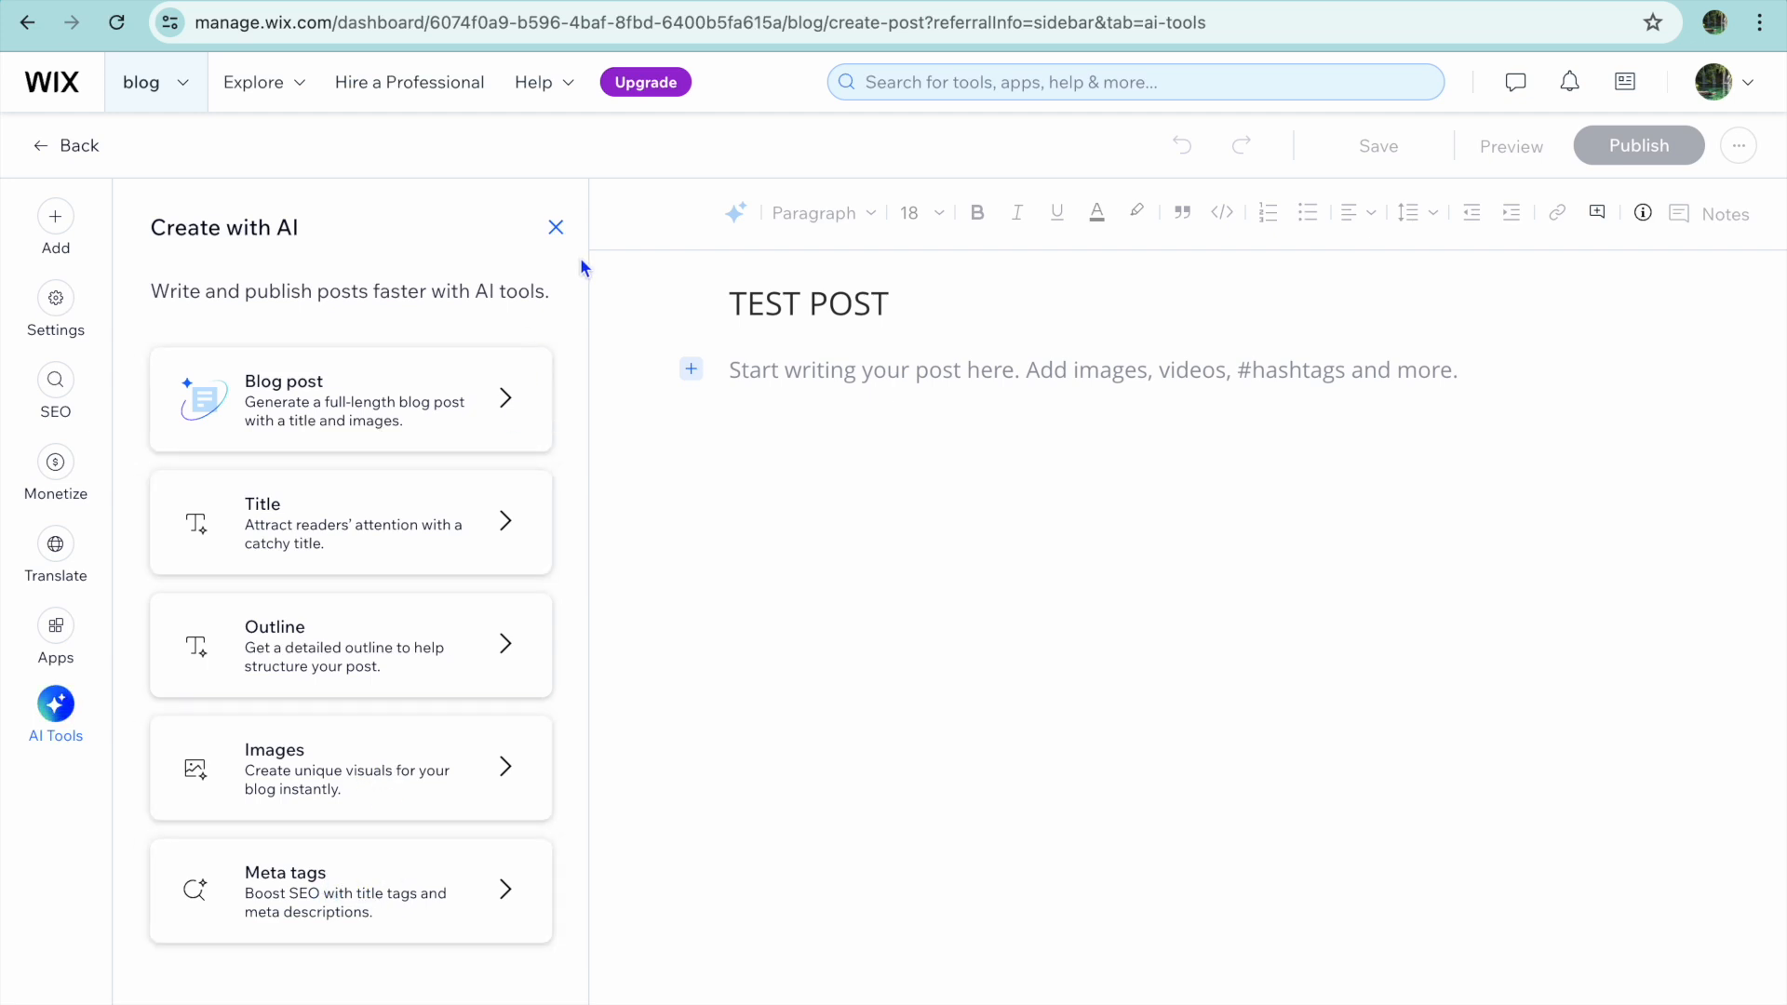
click(556, 228)
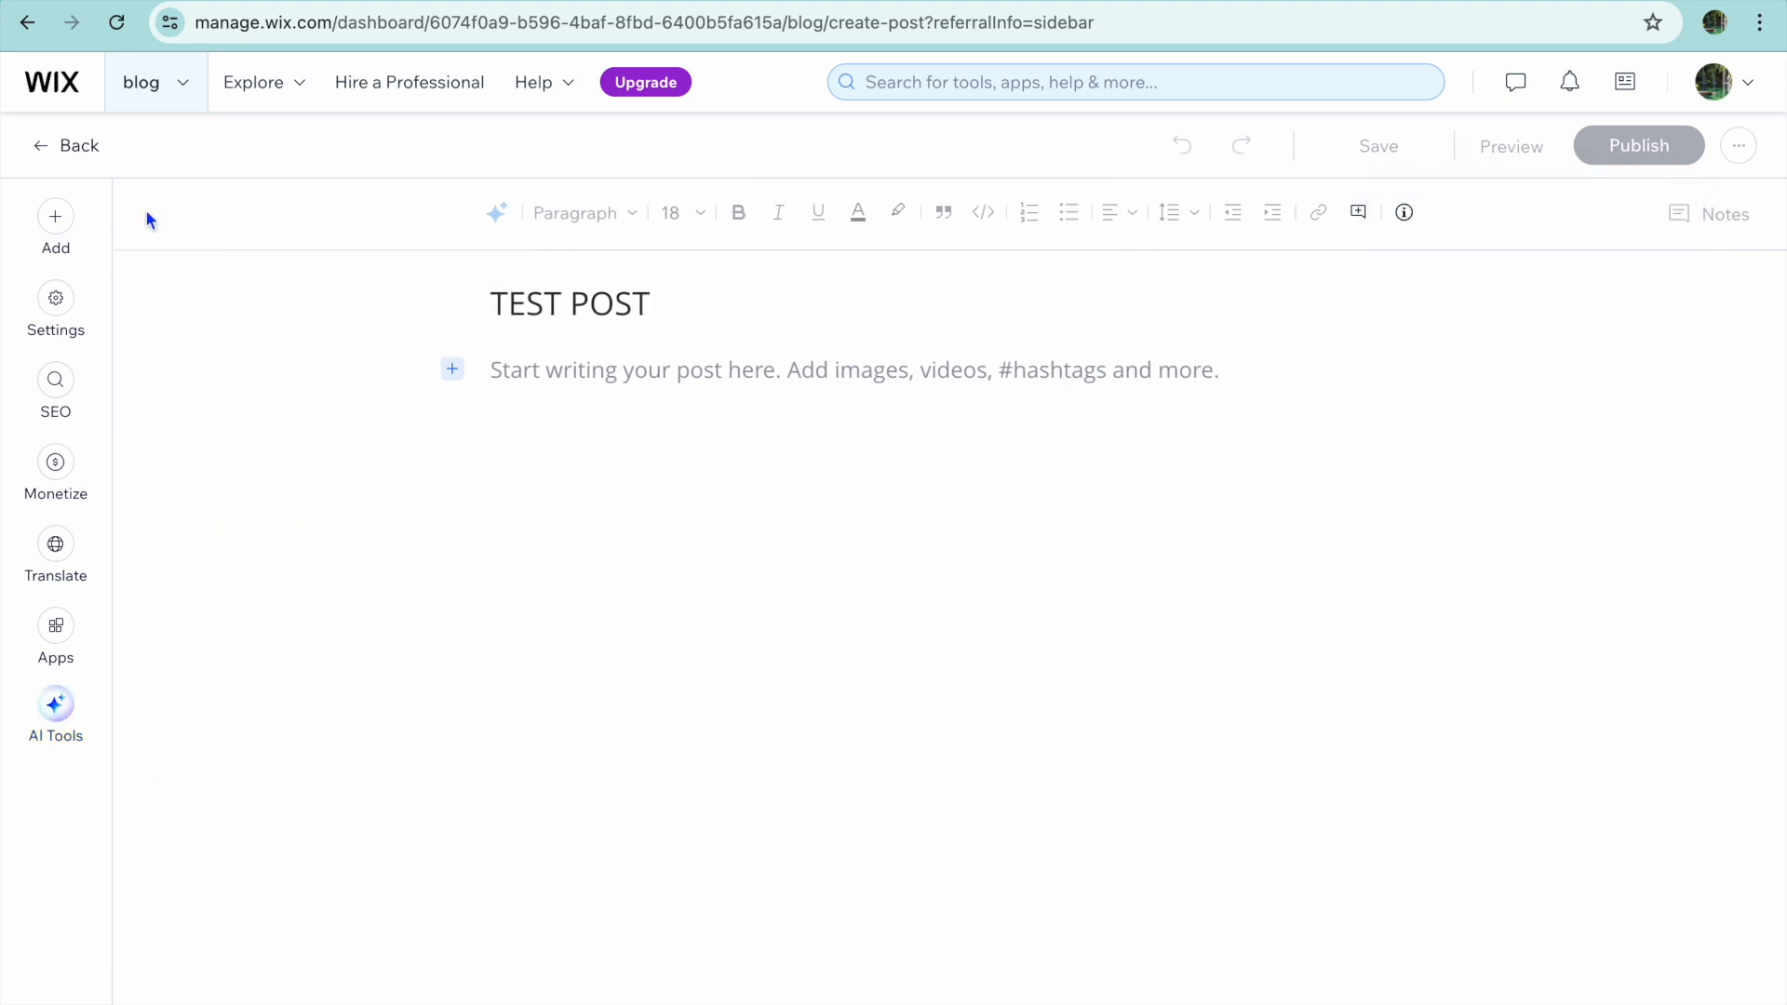
Leave the post without saving and return to the blog's setup page
click(42, 149)
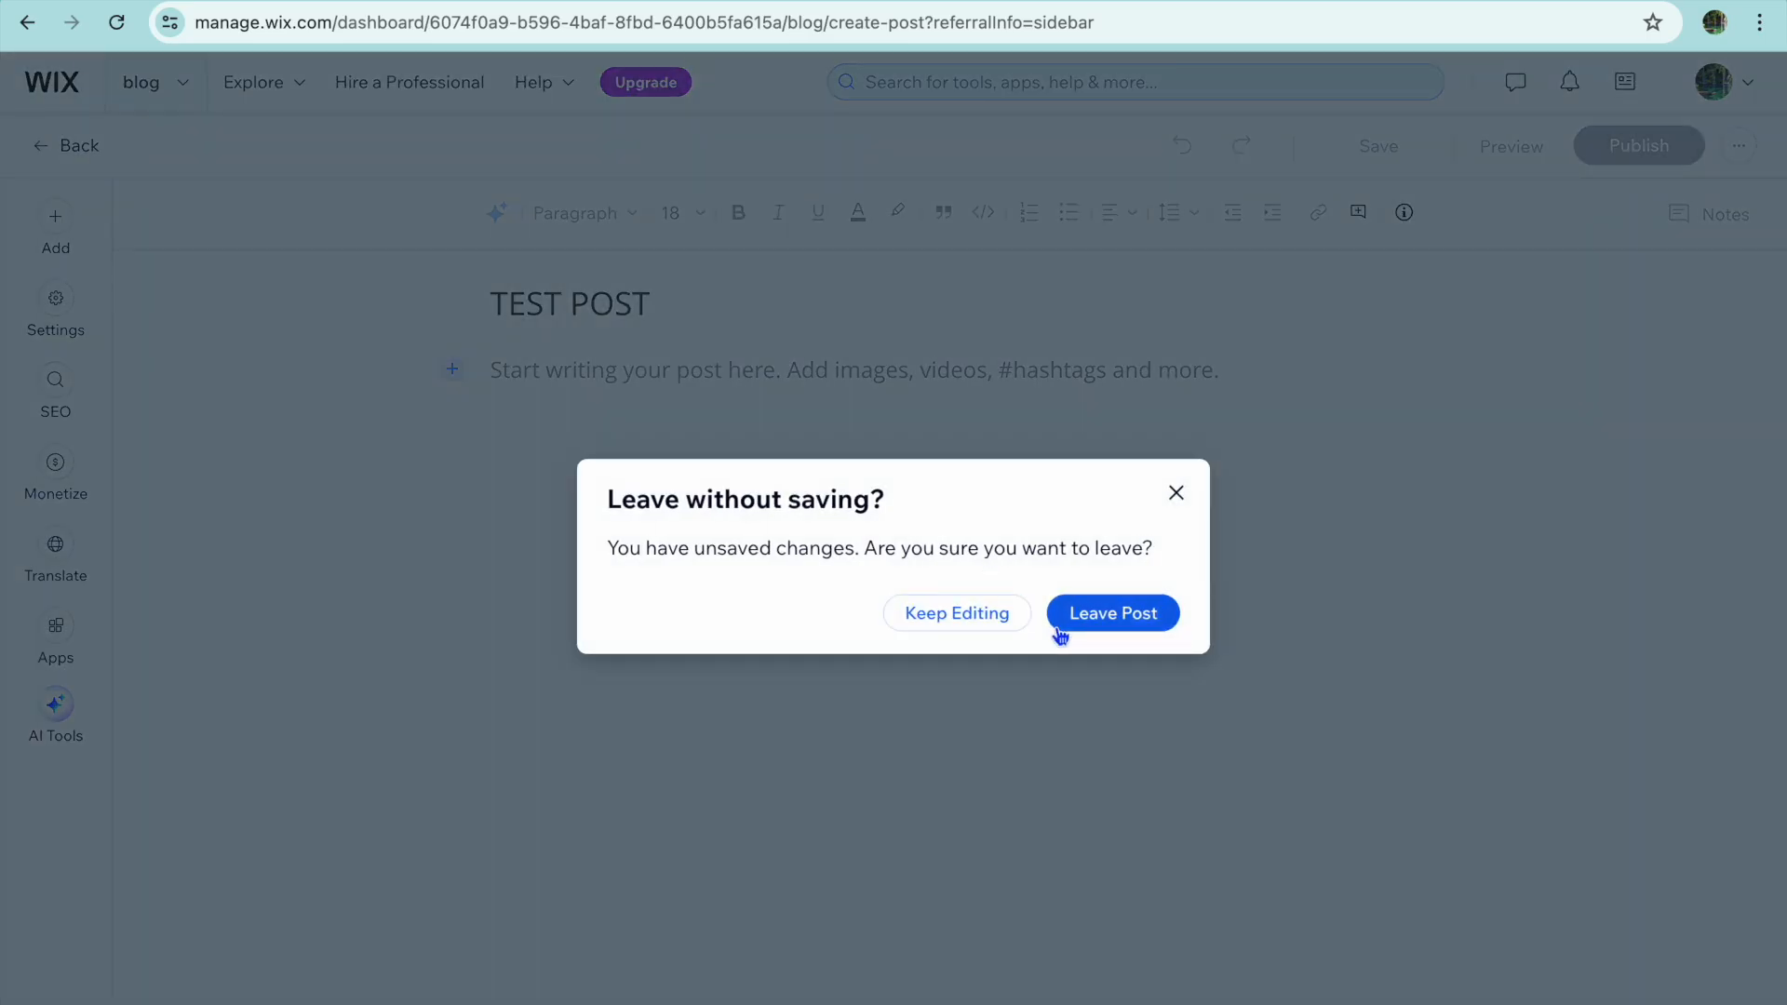
click(1116, 616)
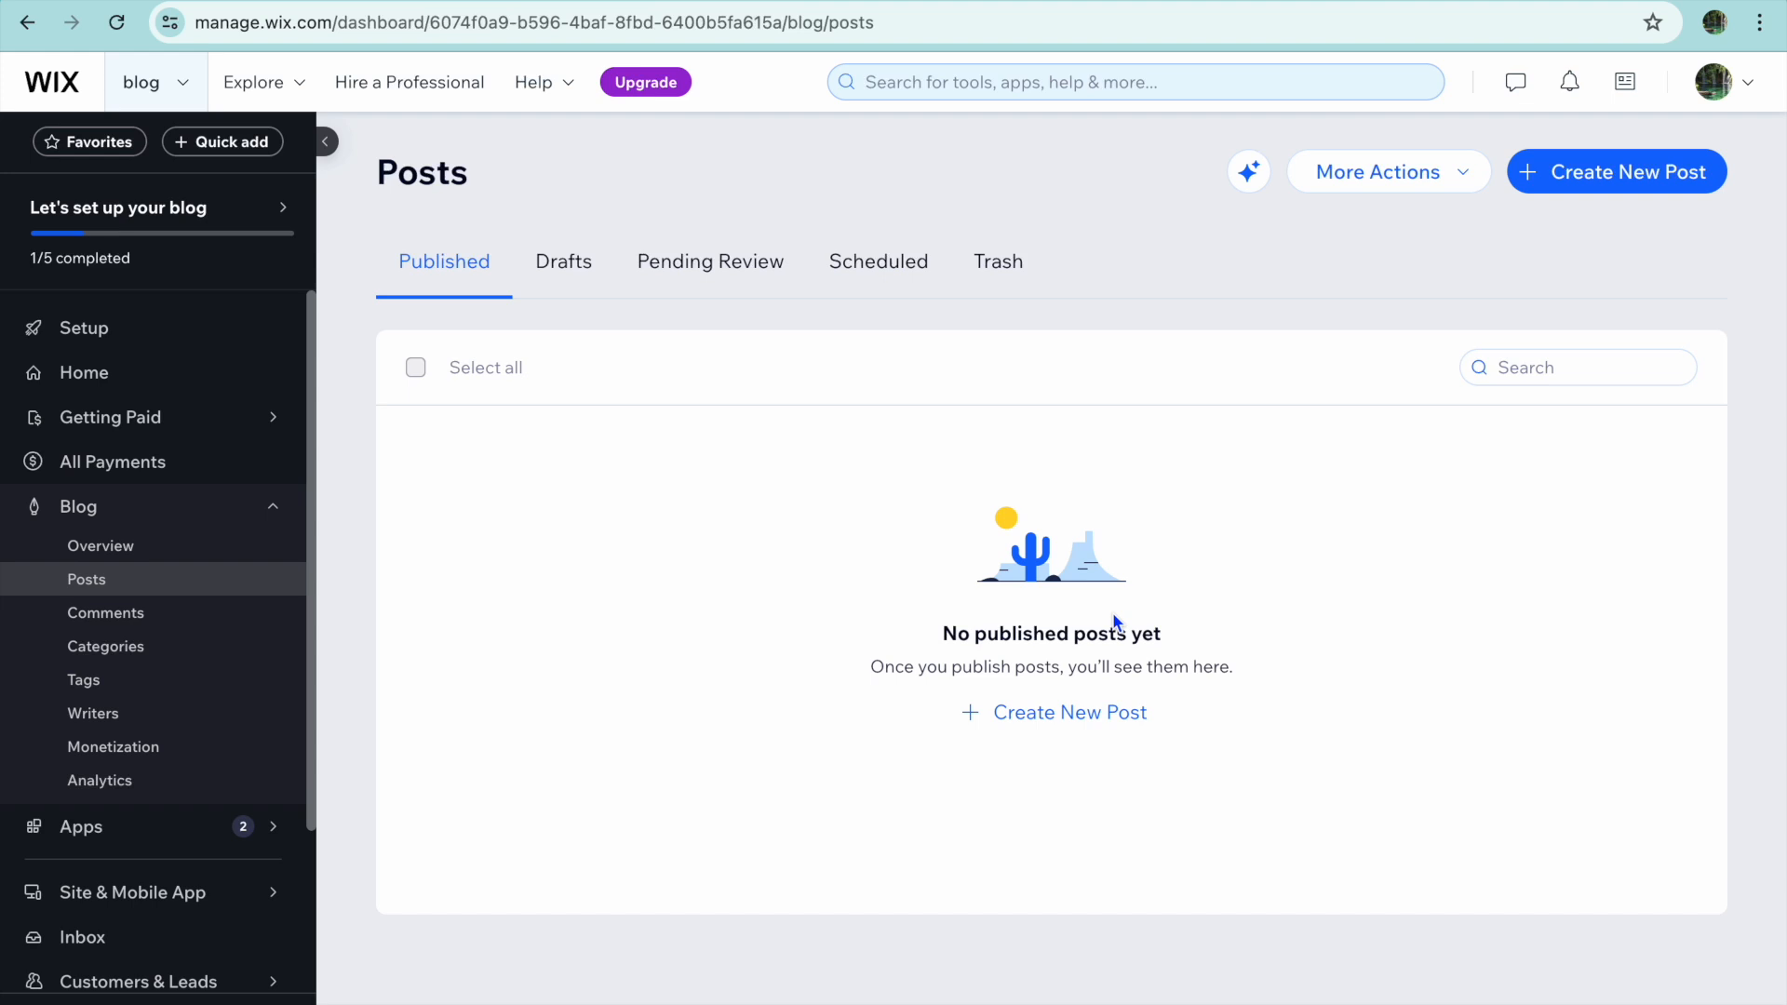
click(130, 346)
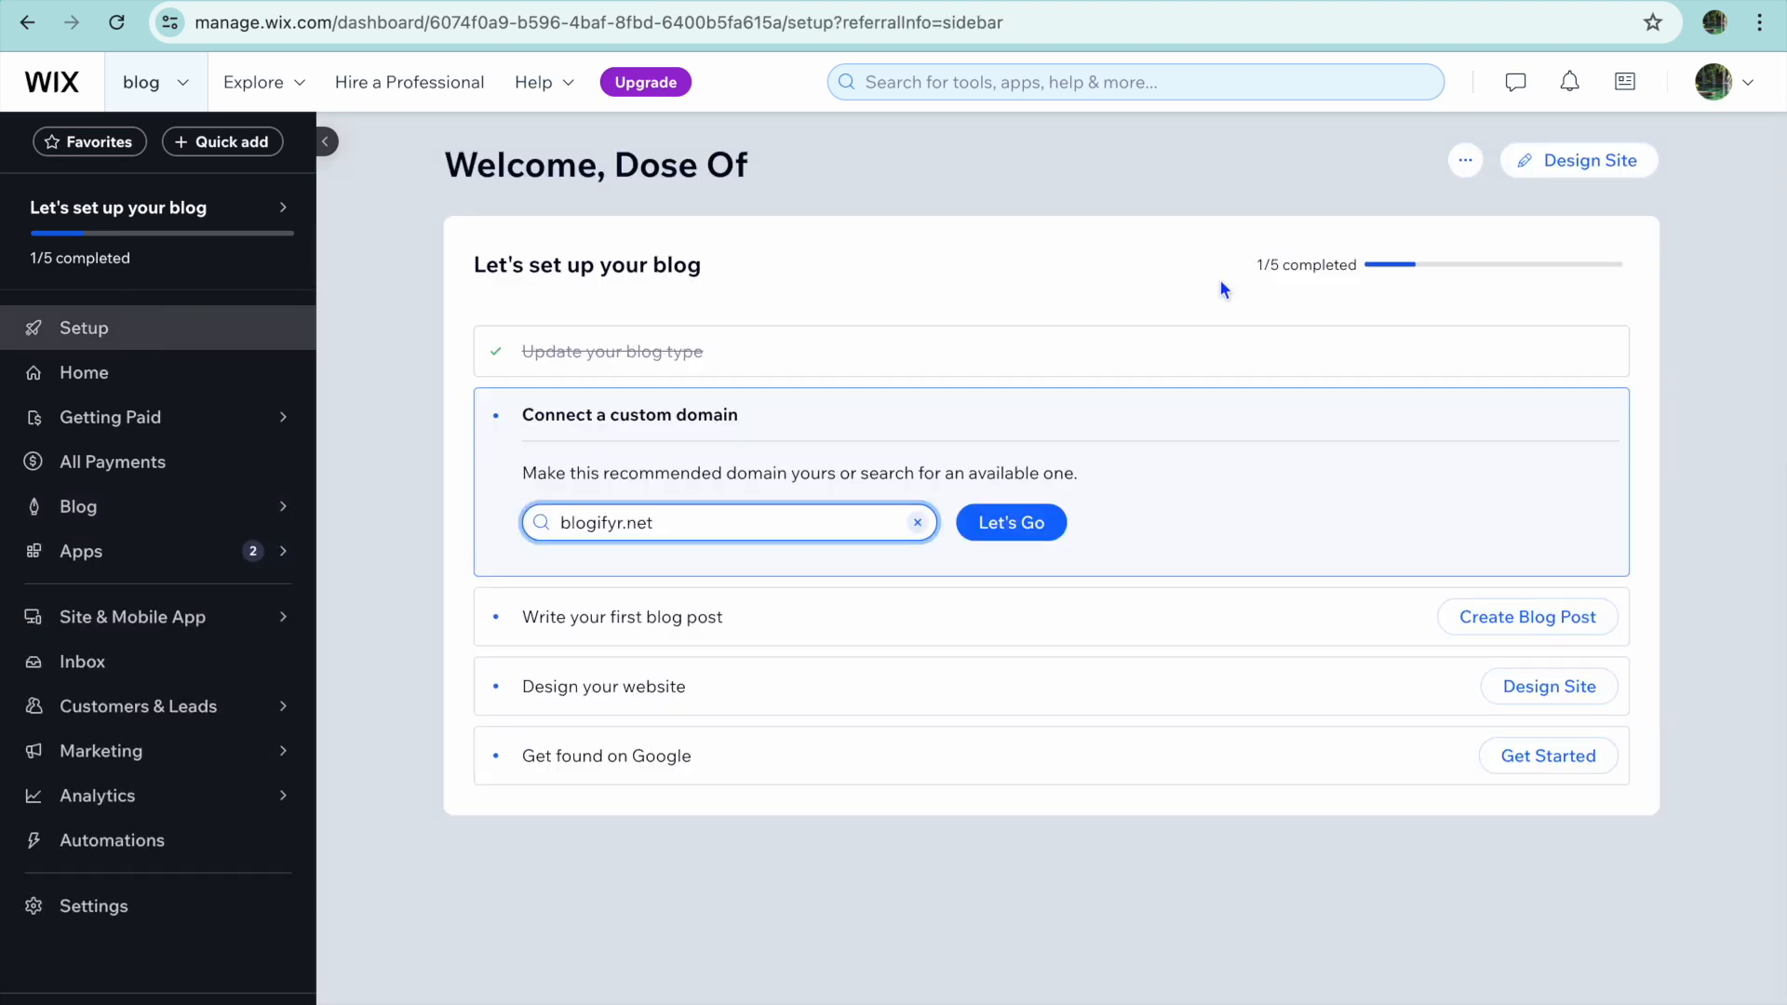
Choose to design the site from a template and open the first Personal Blog template, "Turning Heads", for editing
click(1620, 173)
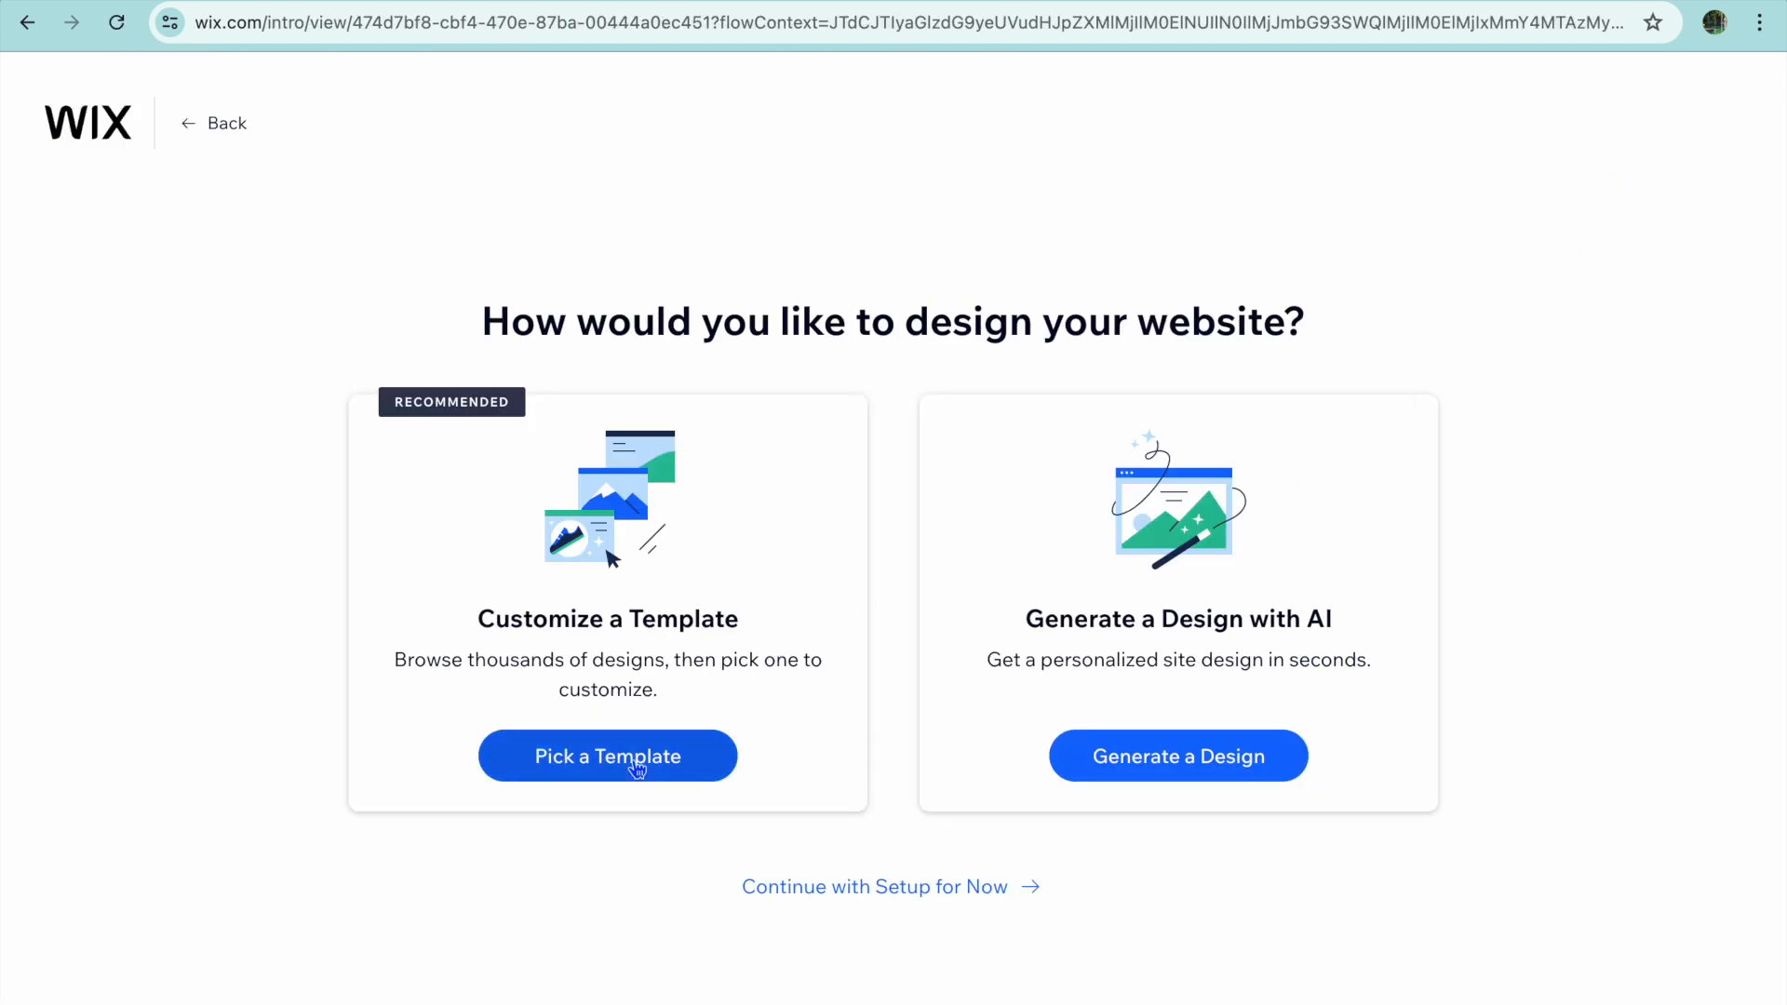
click(604, 765)
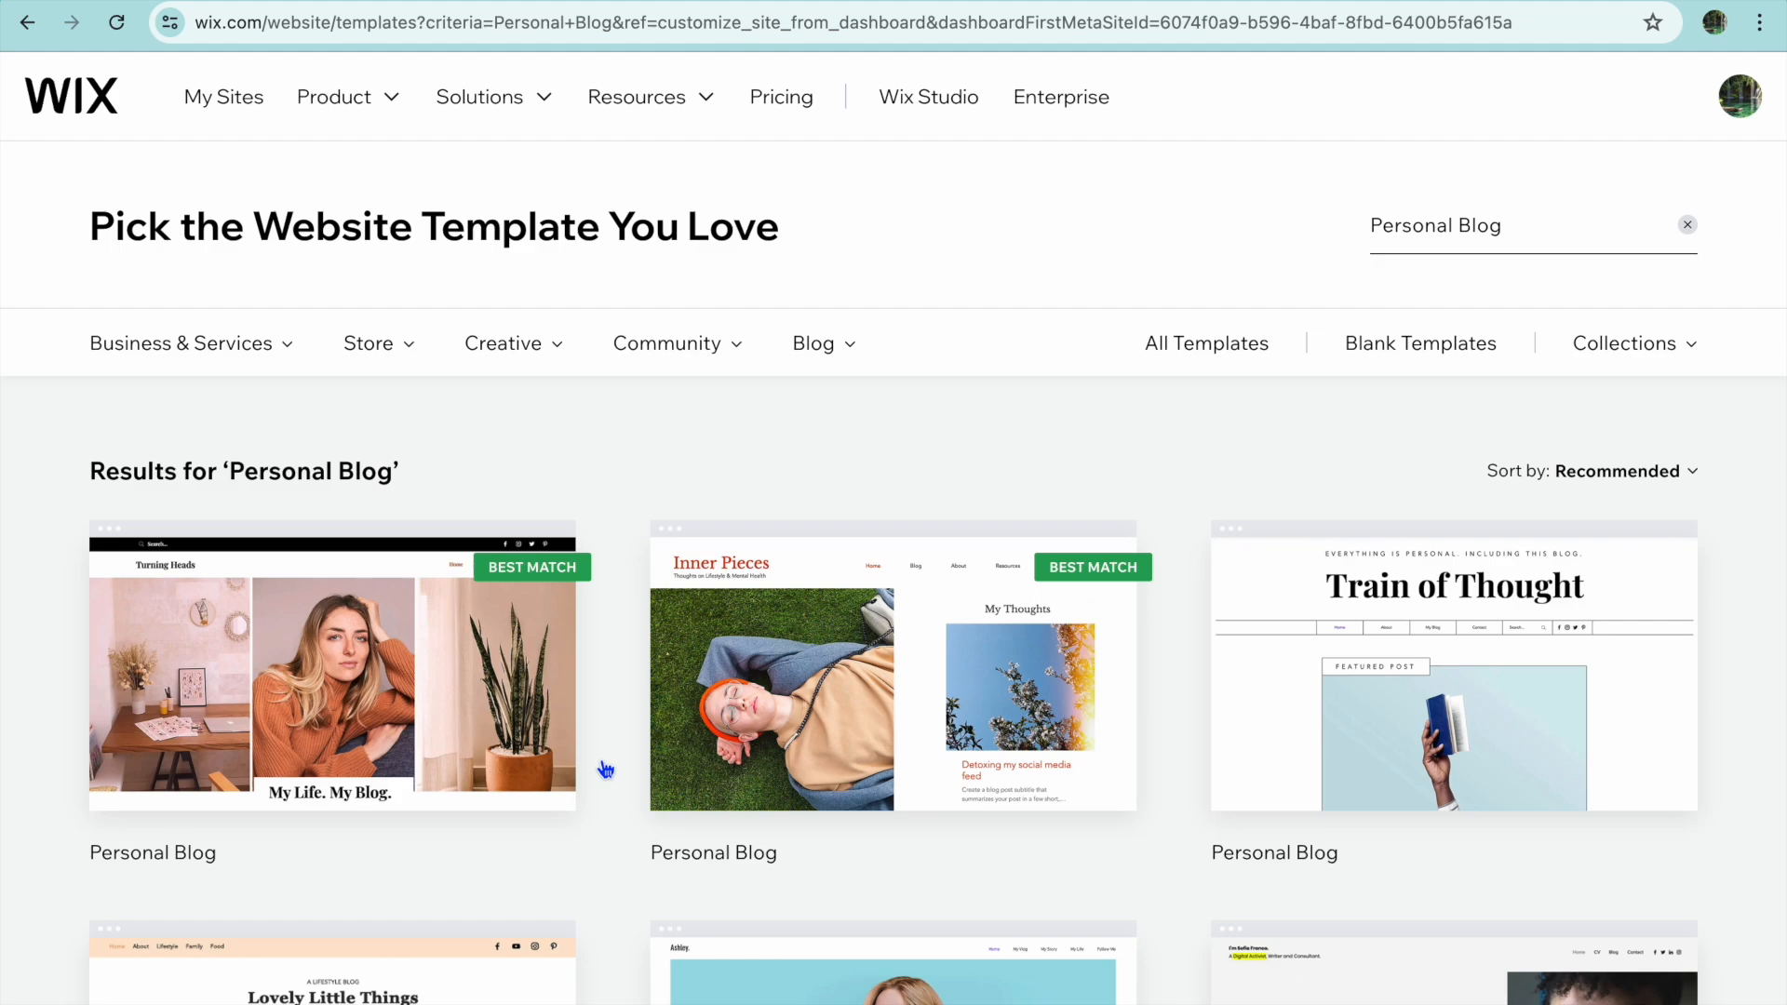
scroll(606, 769, down, 15)
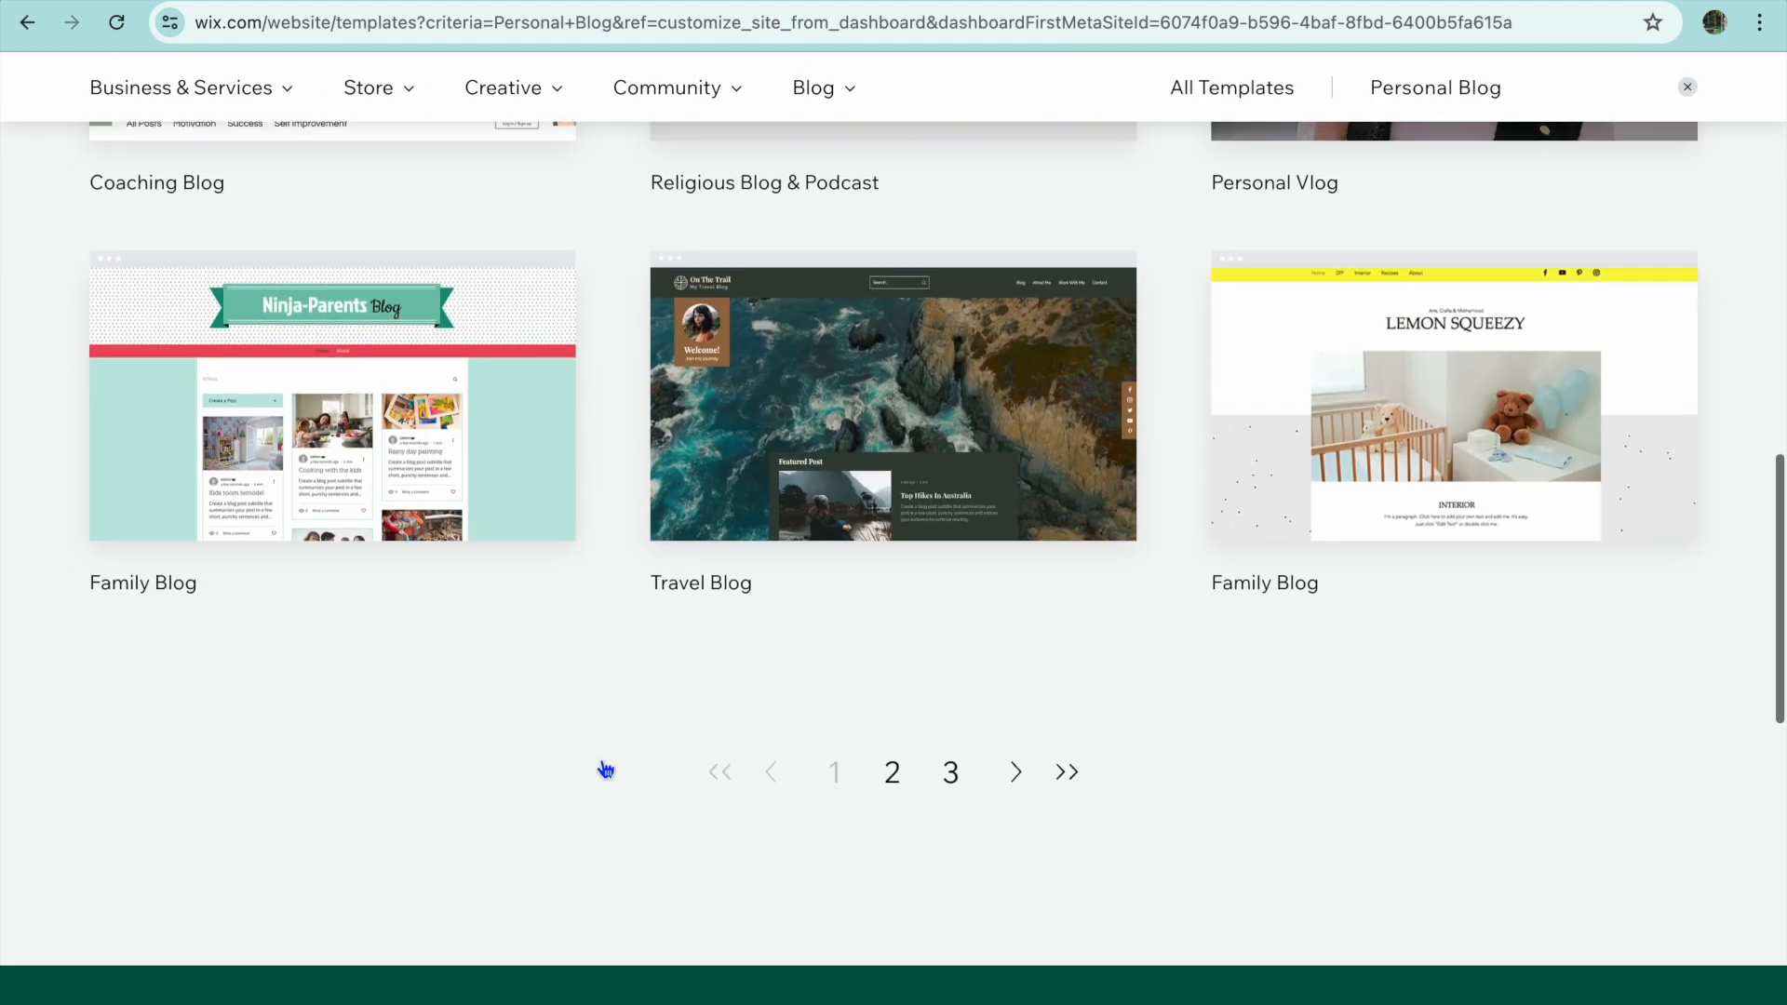
scroll(606, 769, up, 15)
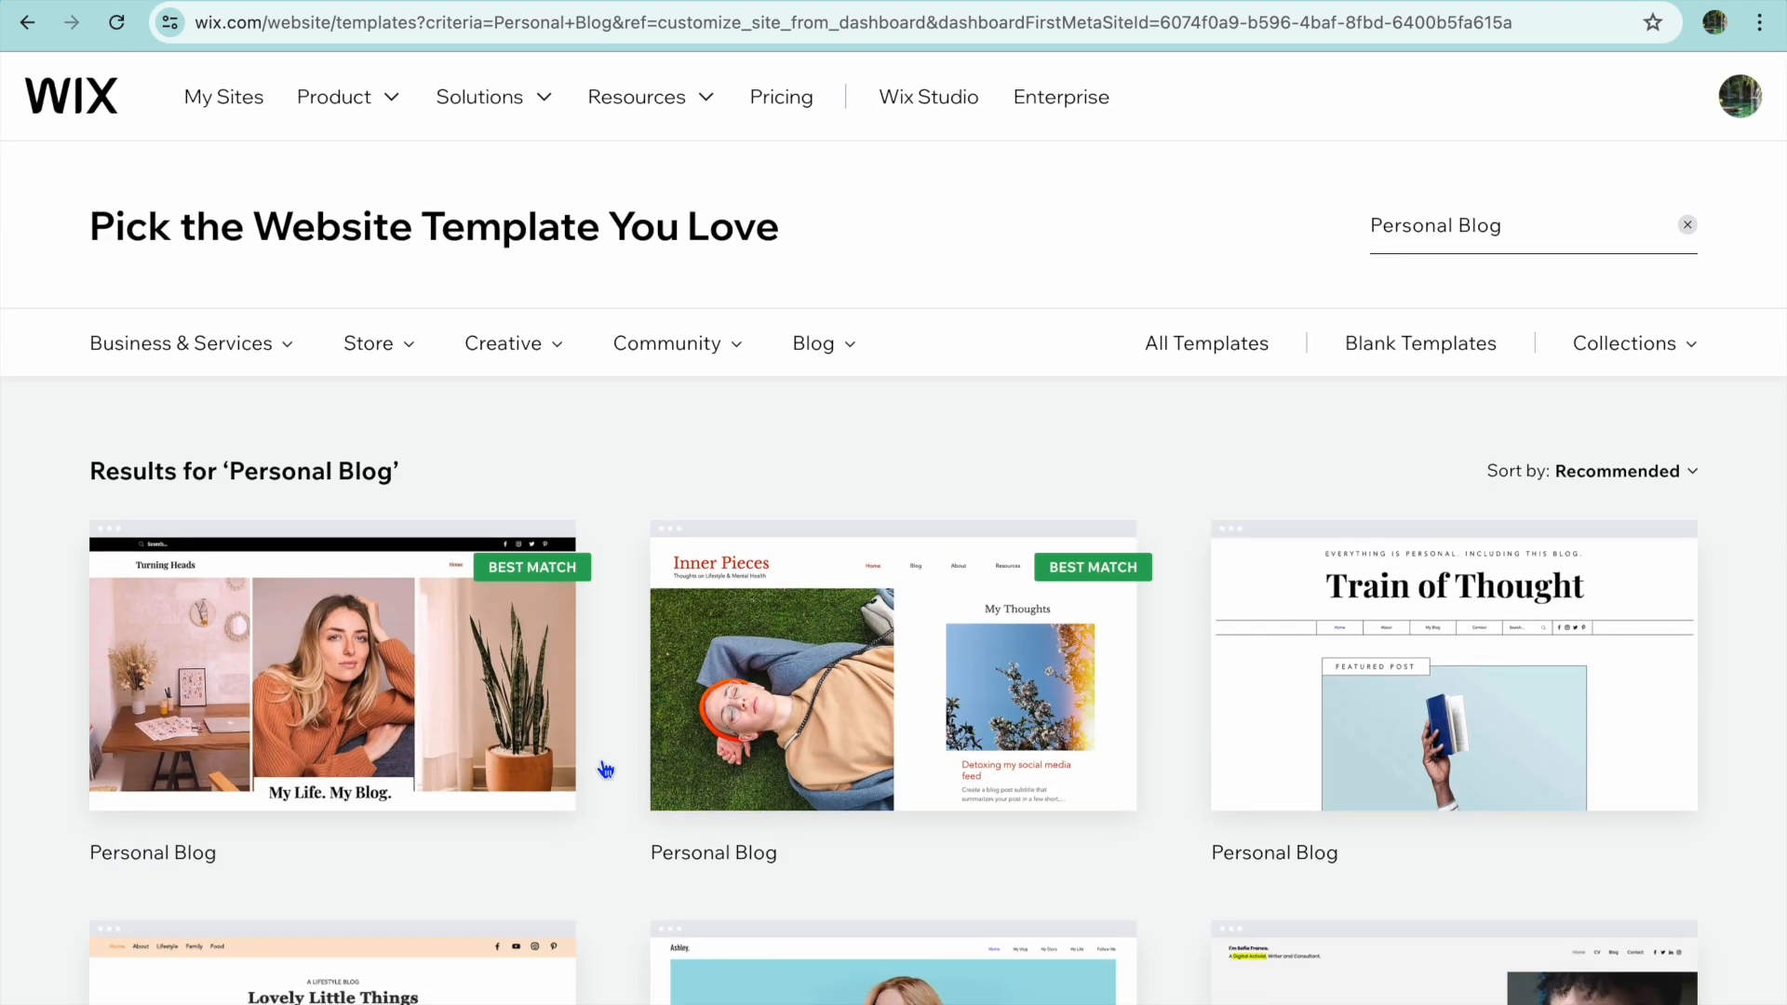
mouse_move(415, 726)
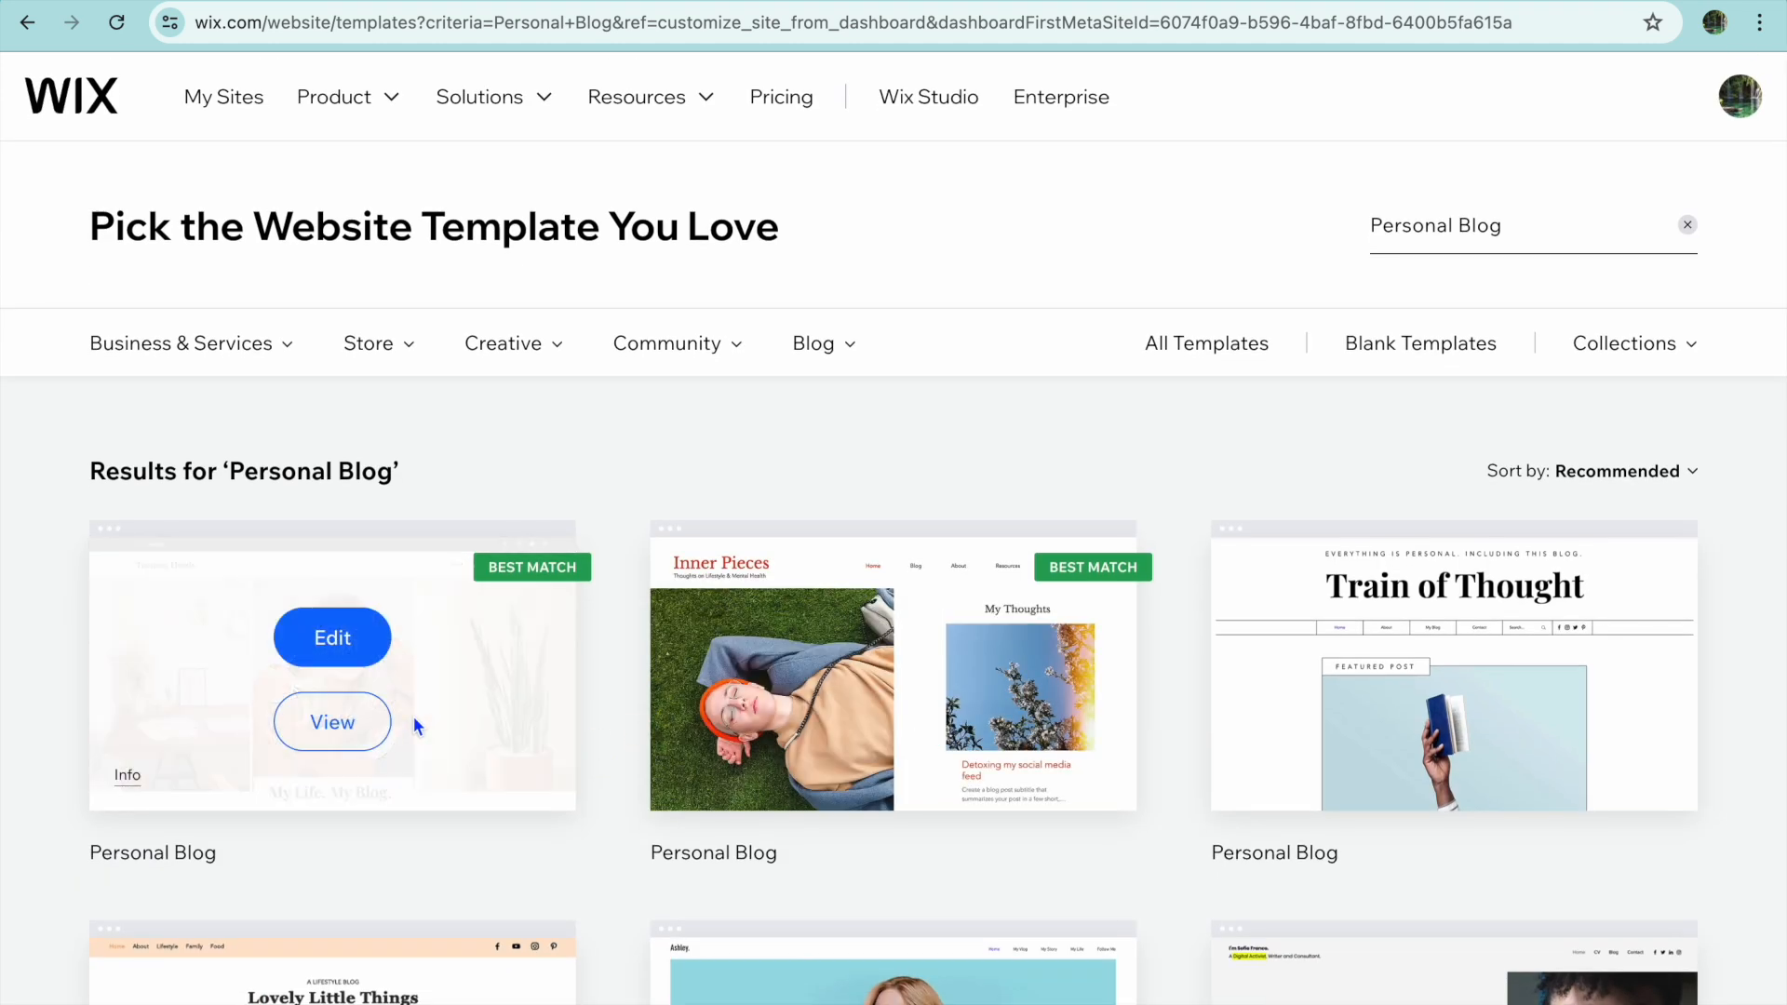
click(325, 656)
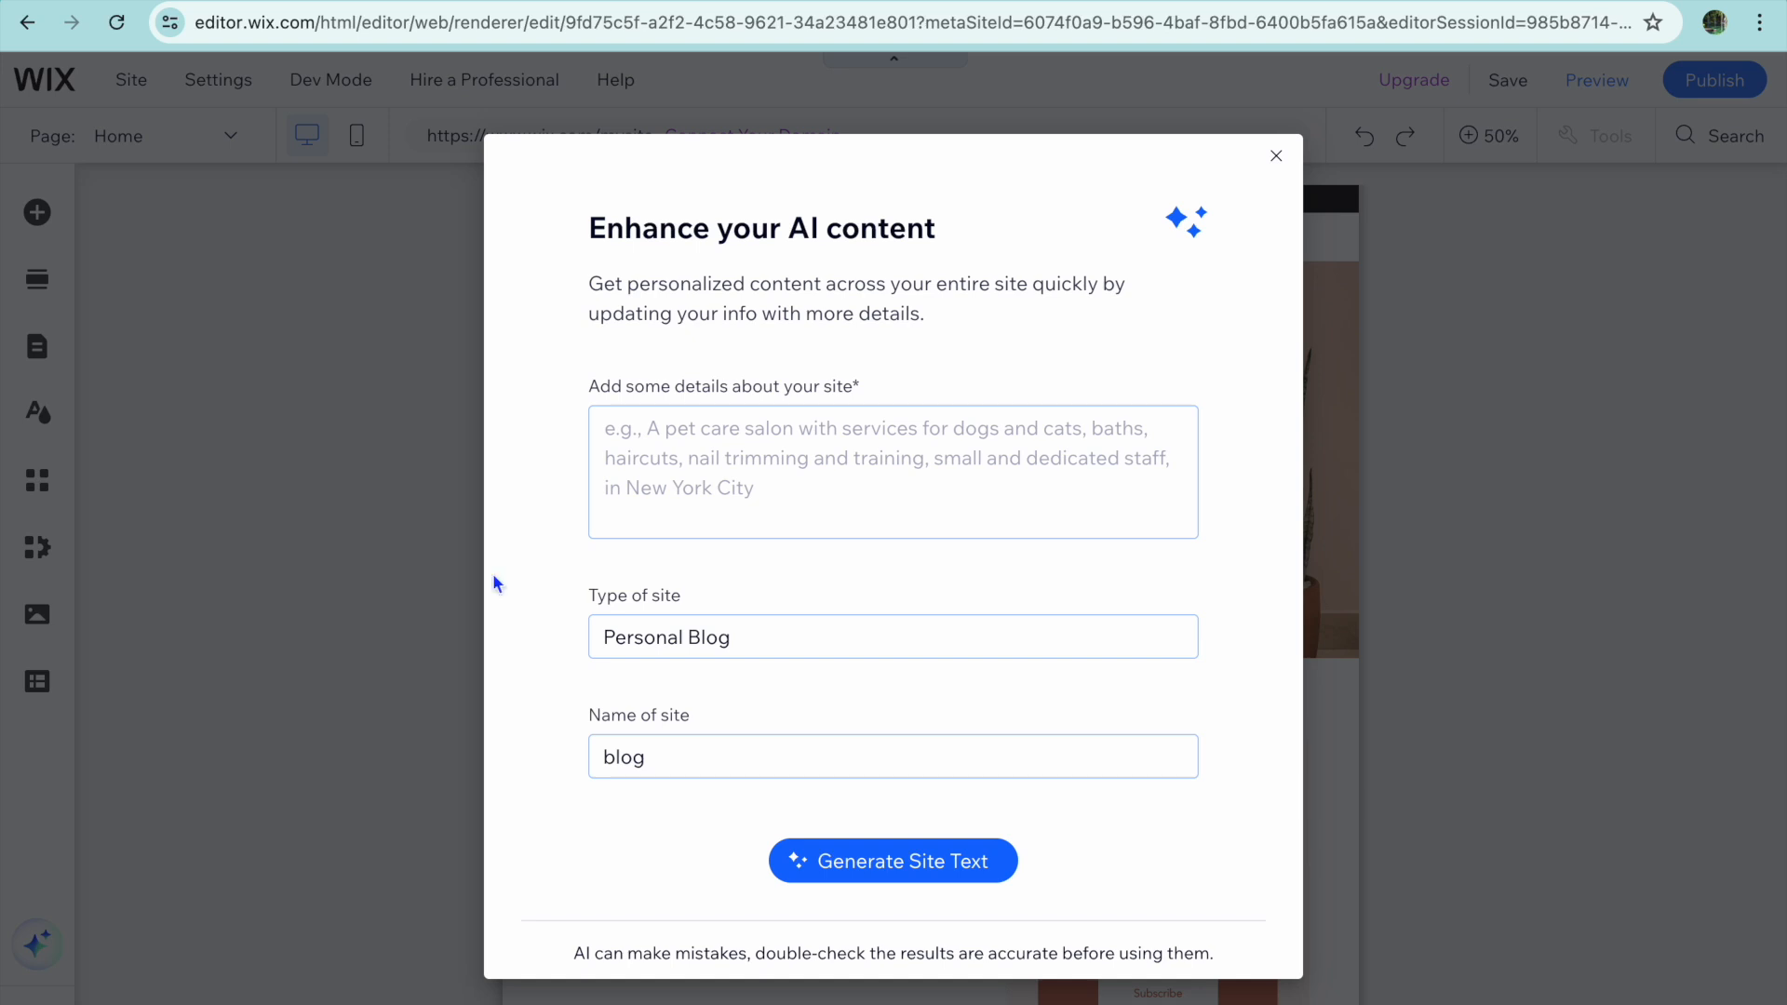
Dismiss the AI content form and review the template's home page at 100% zoom
click(1275, 158)
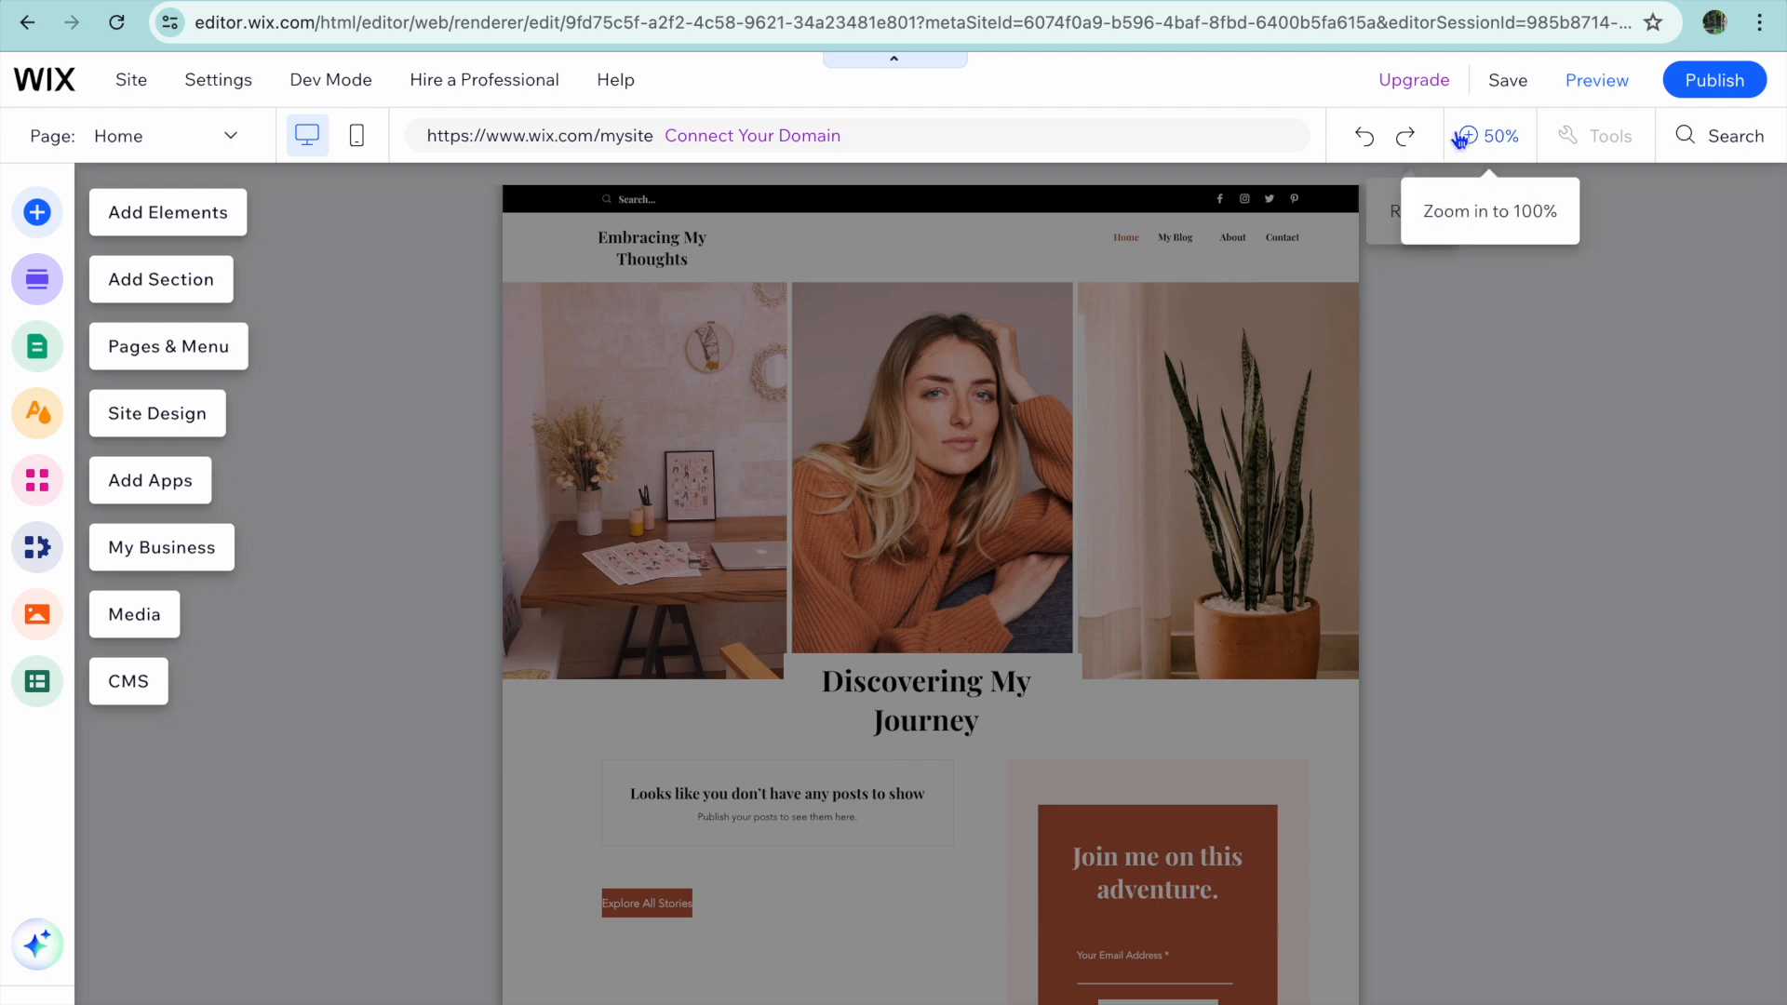
click(1485, 147)
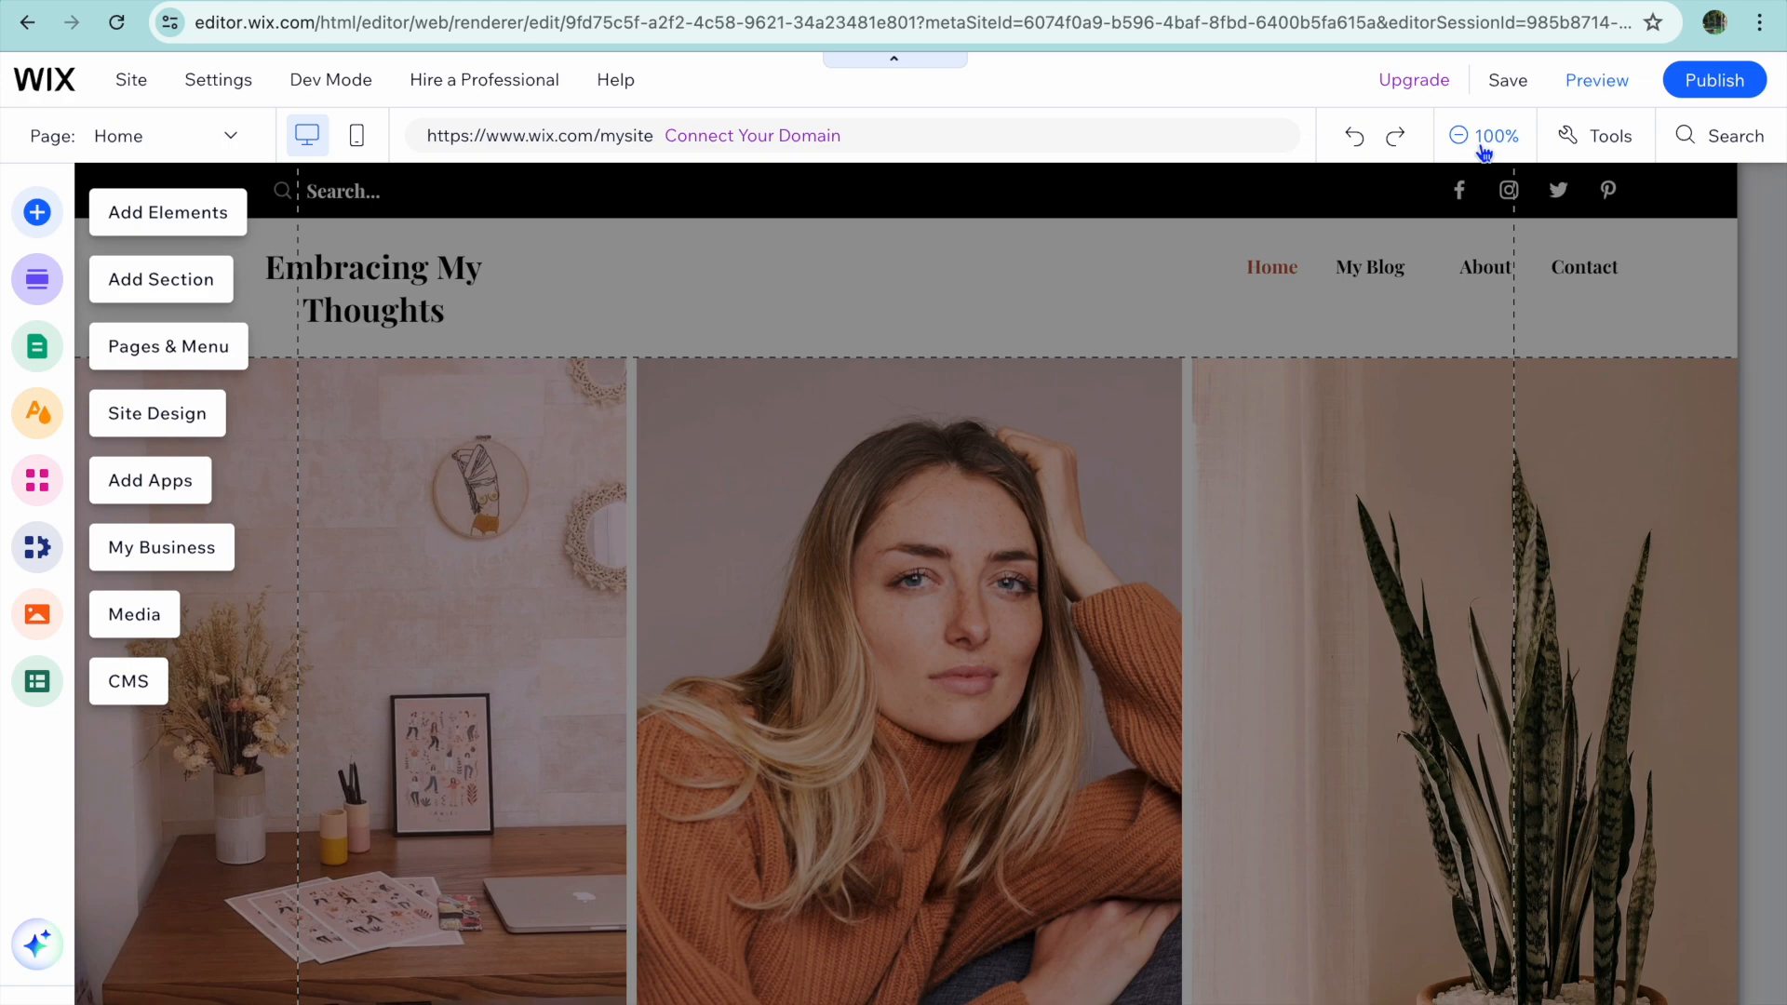
click(1084, 457)
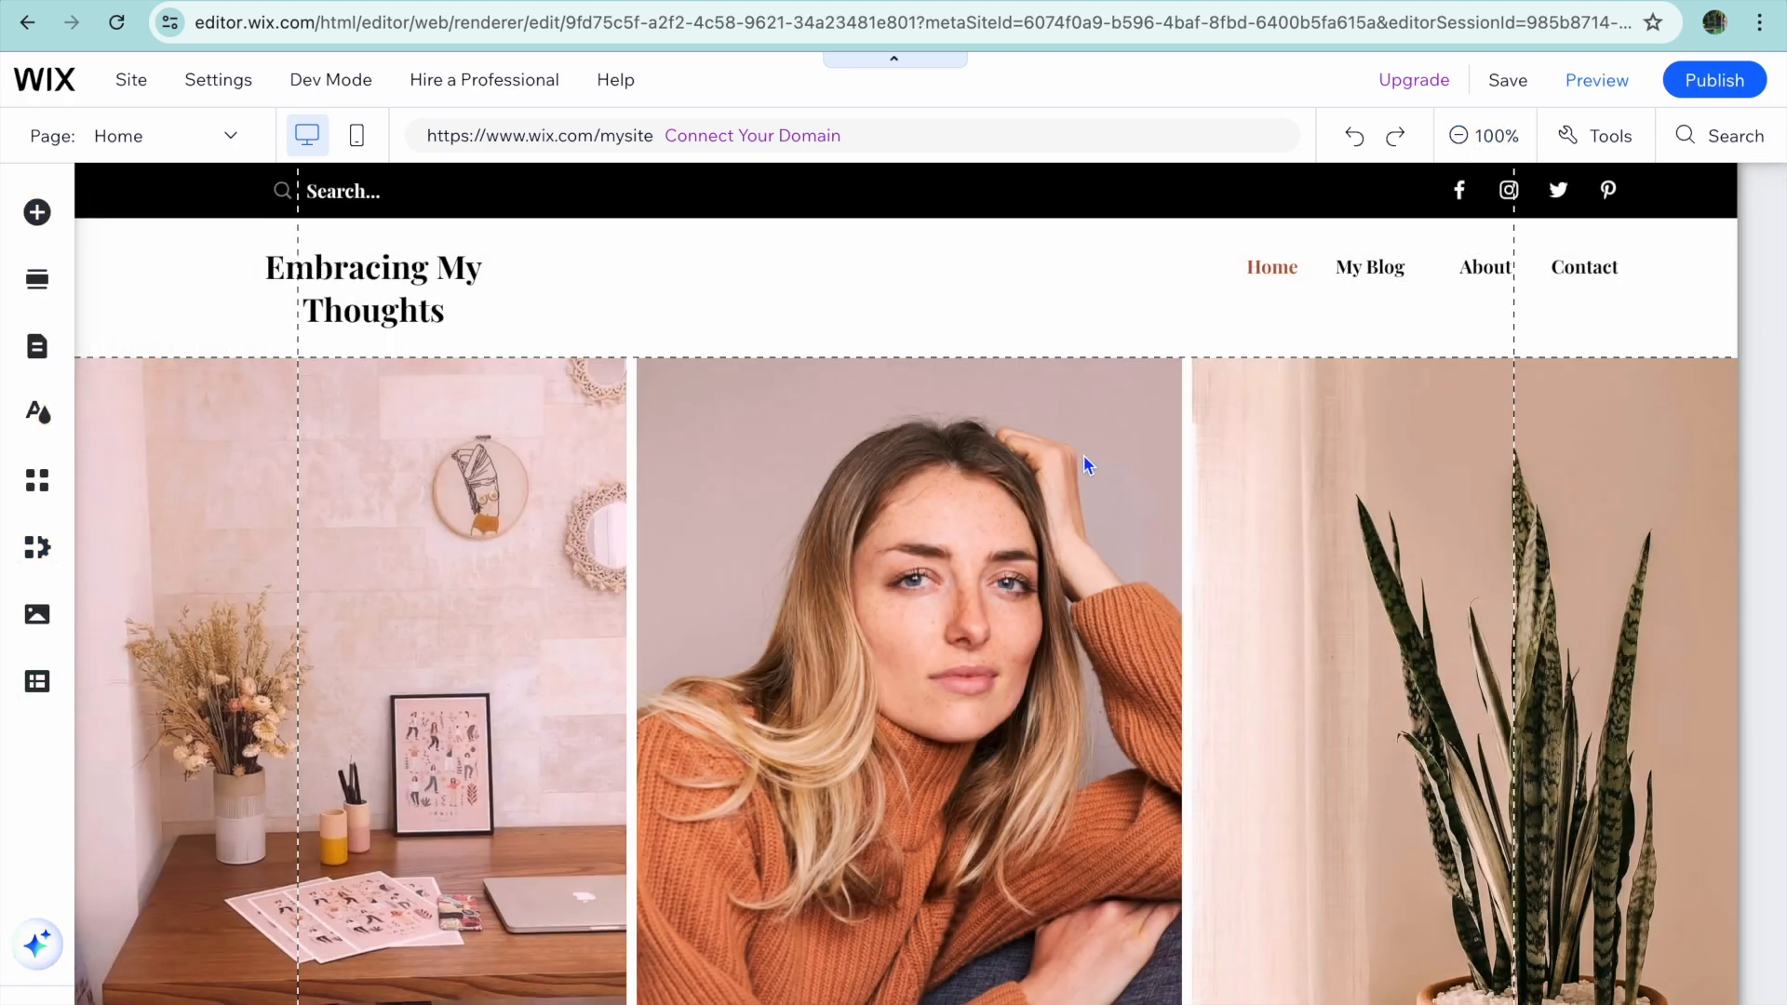
scroll(1084, 458, down, 15)
scroll(1083, 455, down, 10)
scroll(1084, 455, up, 20)
Examine the quick-edit options for the Welcome section, including the background choices for its first column
mouse_move(760, 430)
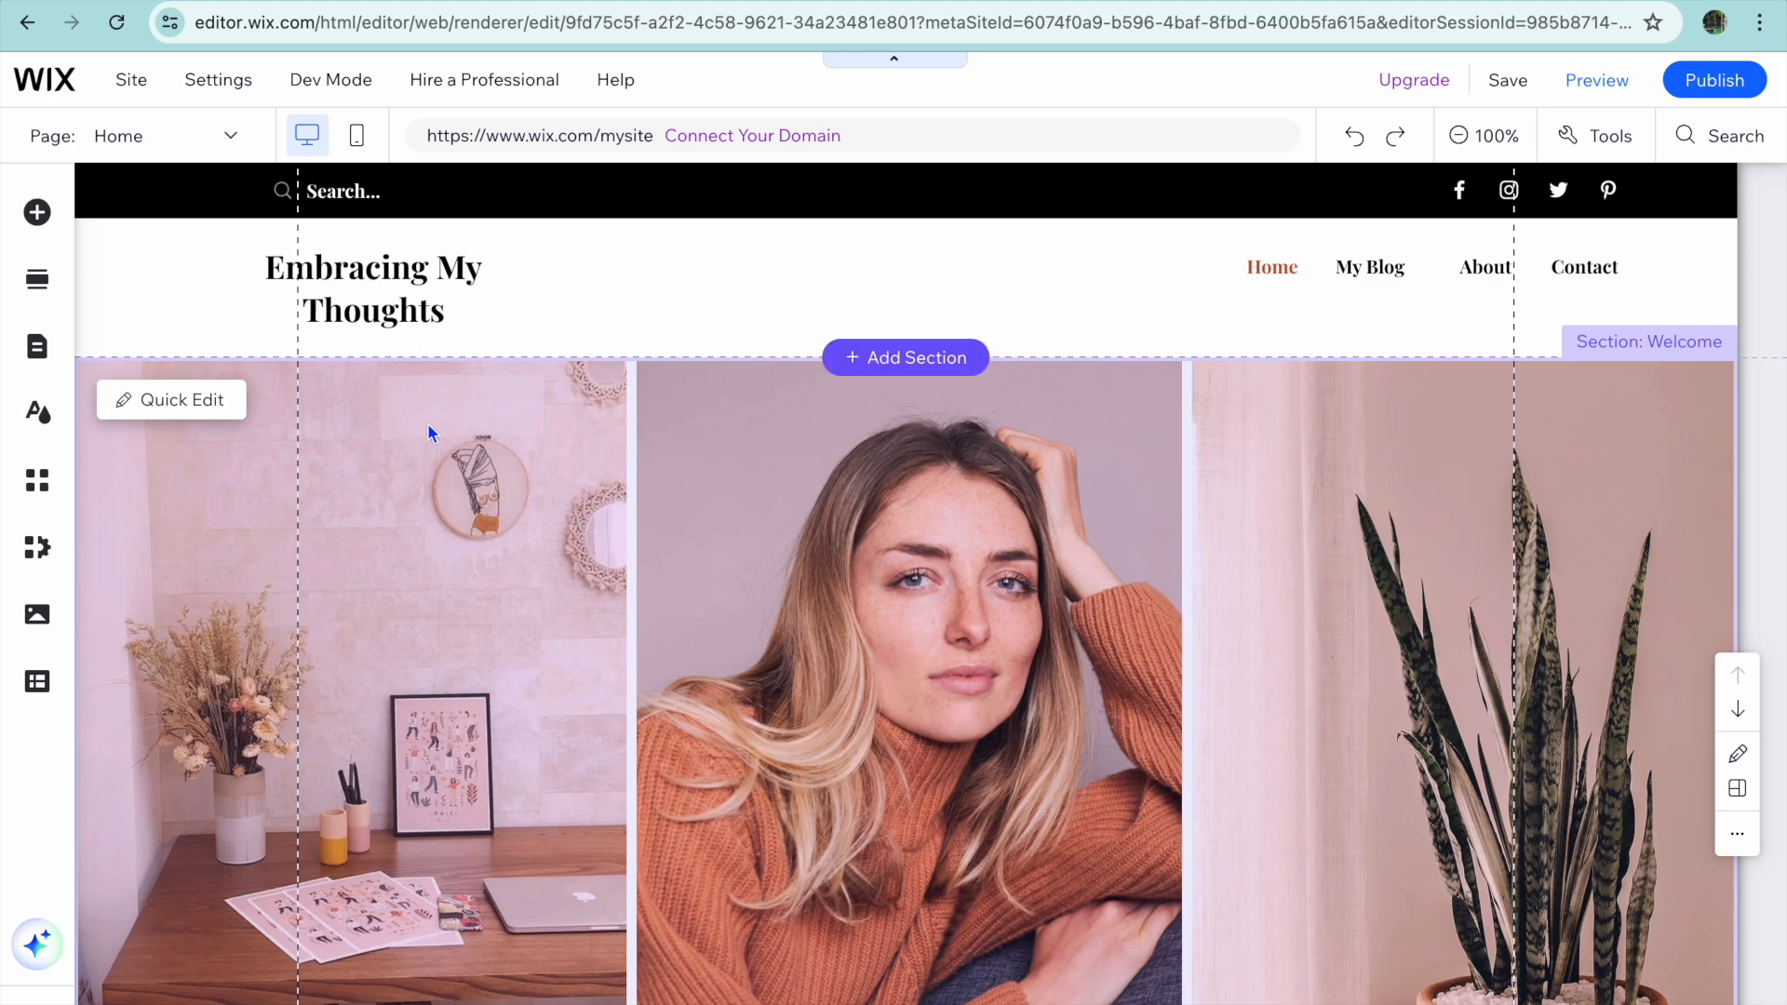
click(163, 407)
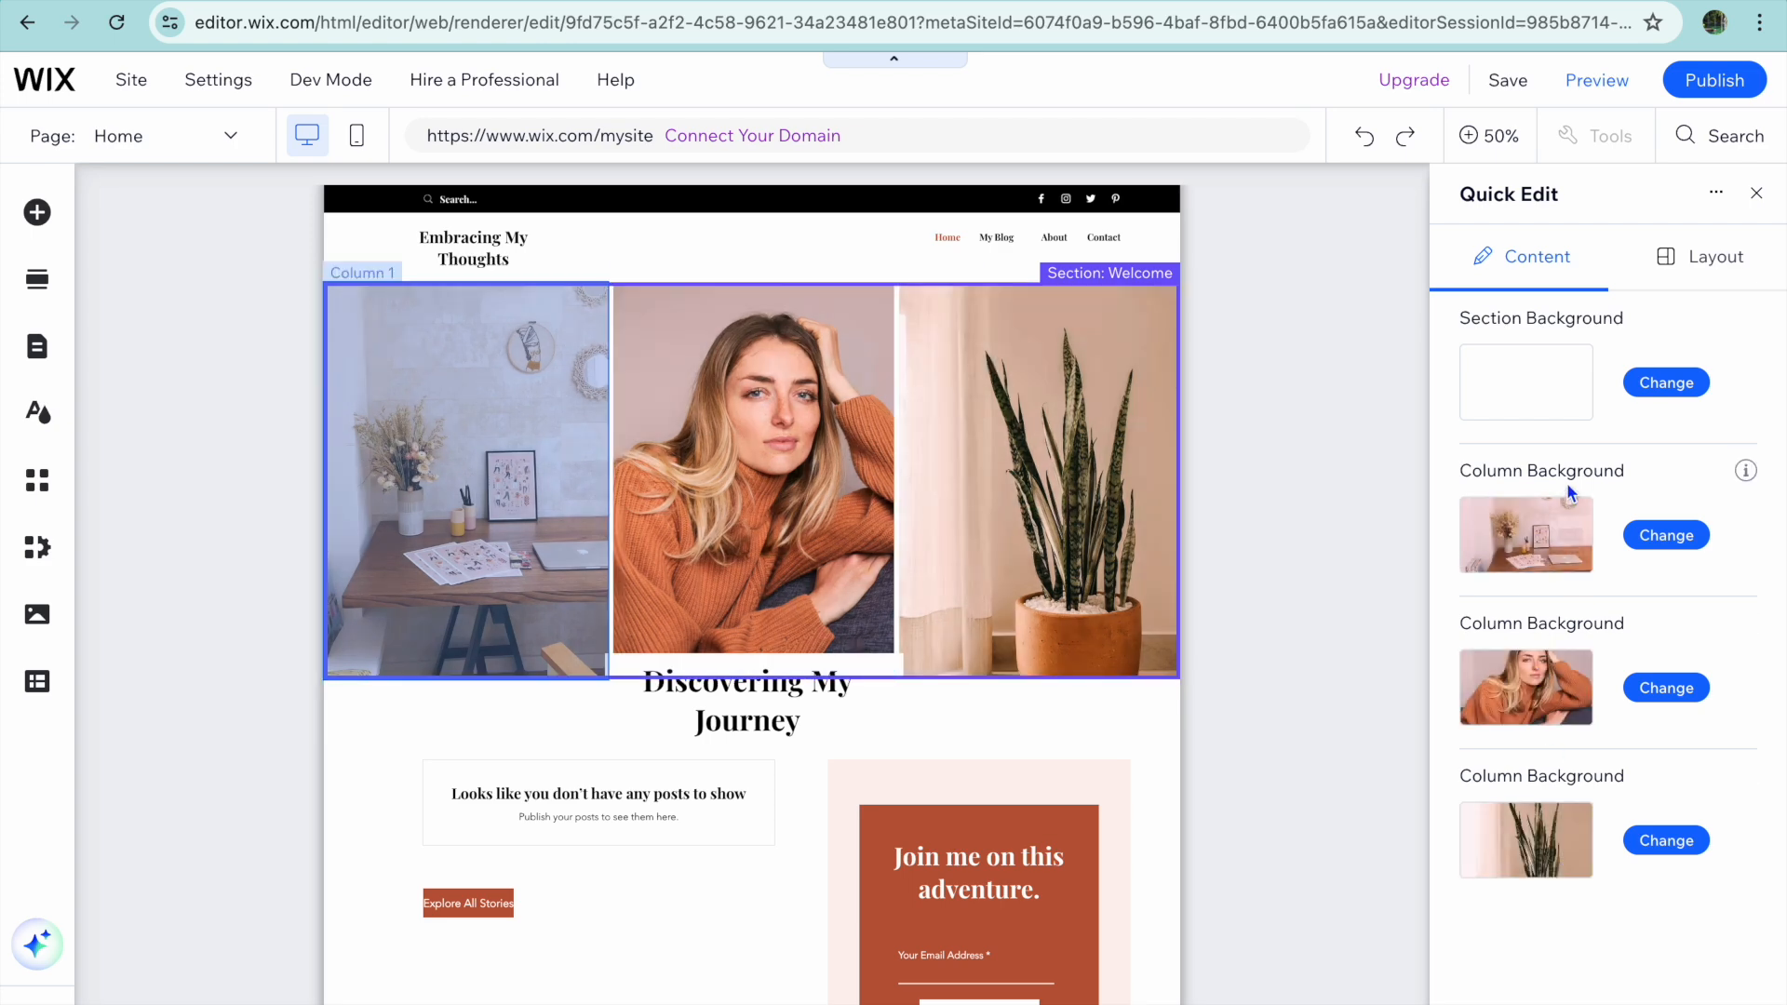
click(1650, 537)
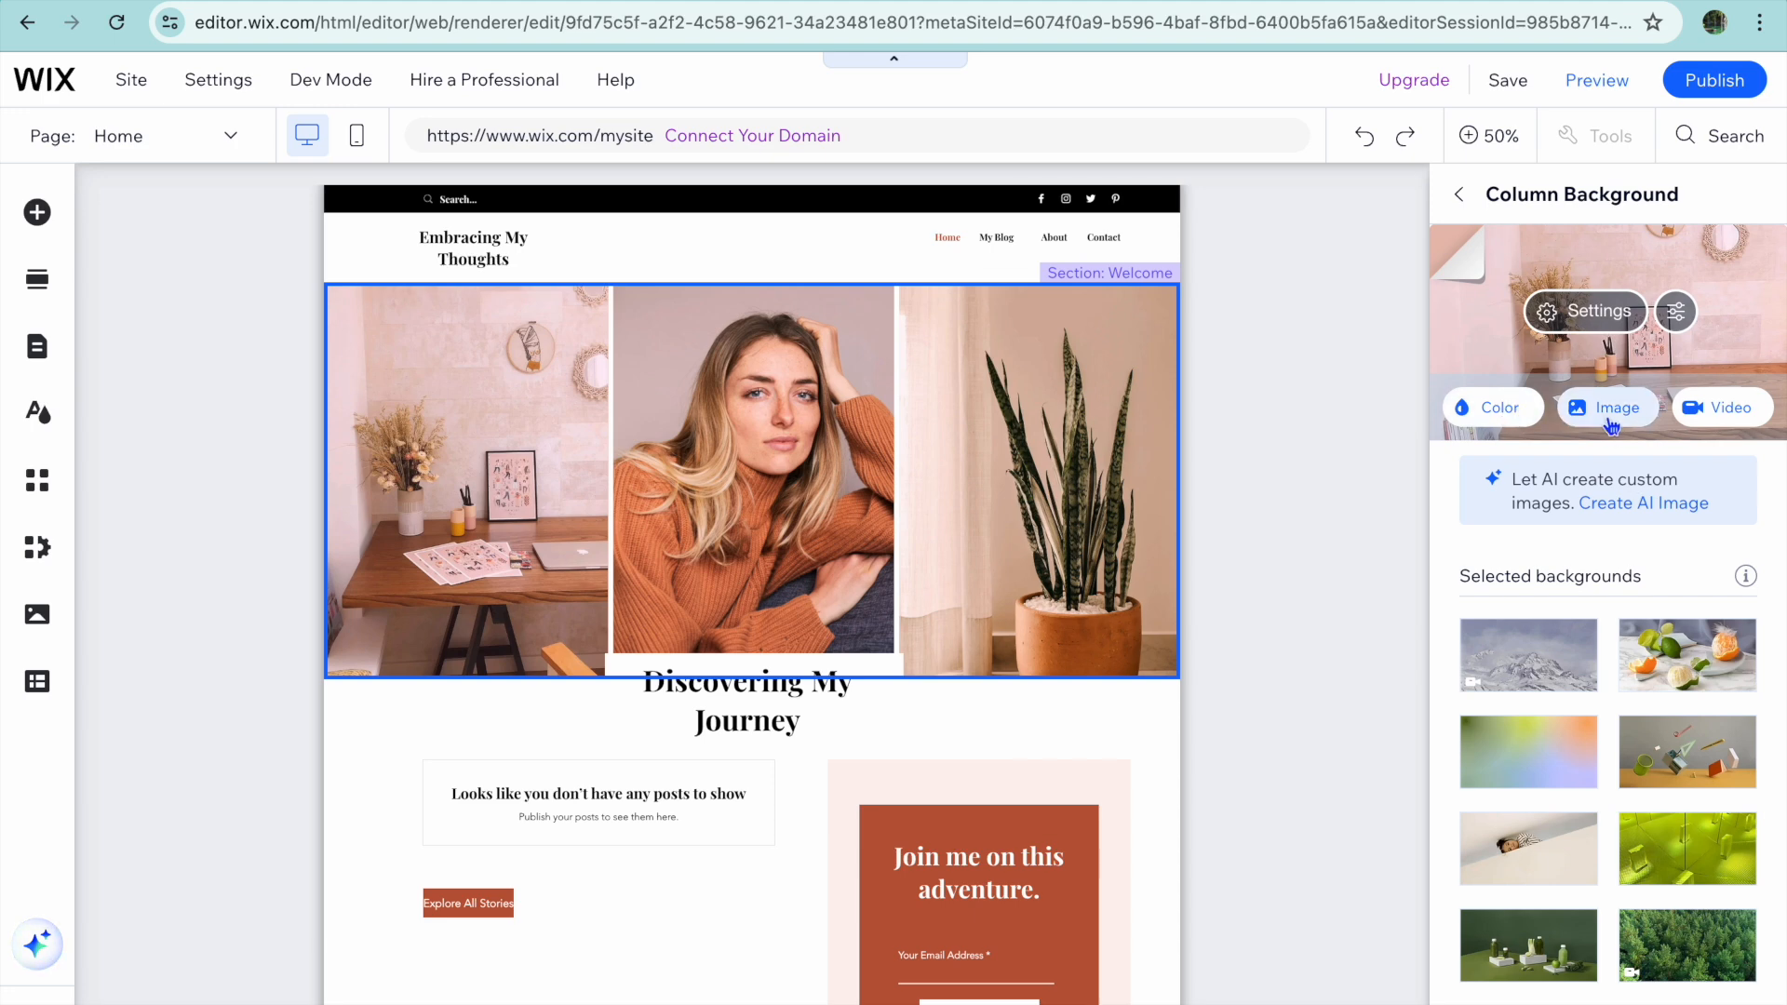
click(1459, 194)
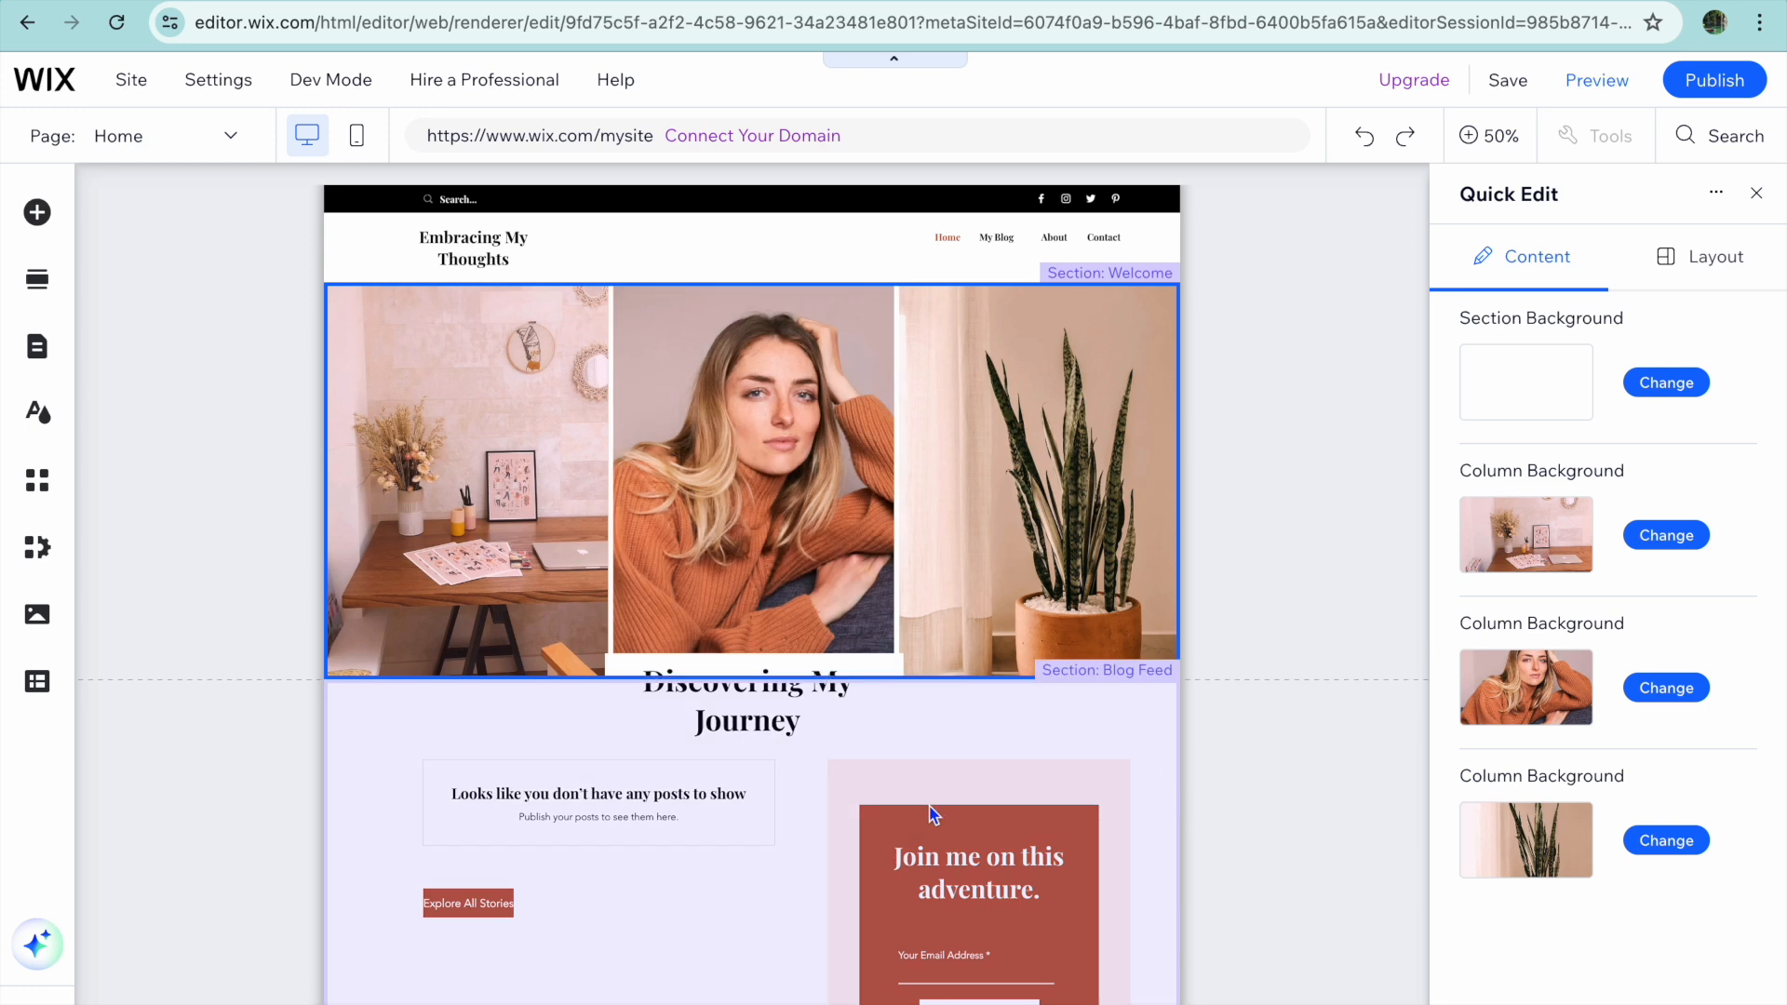
Review the editable content of the Blog Feed section, including its title, post list and subscriber form, and close quick editing
click(782, 751)
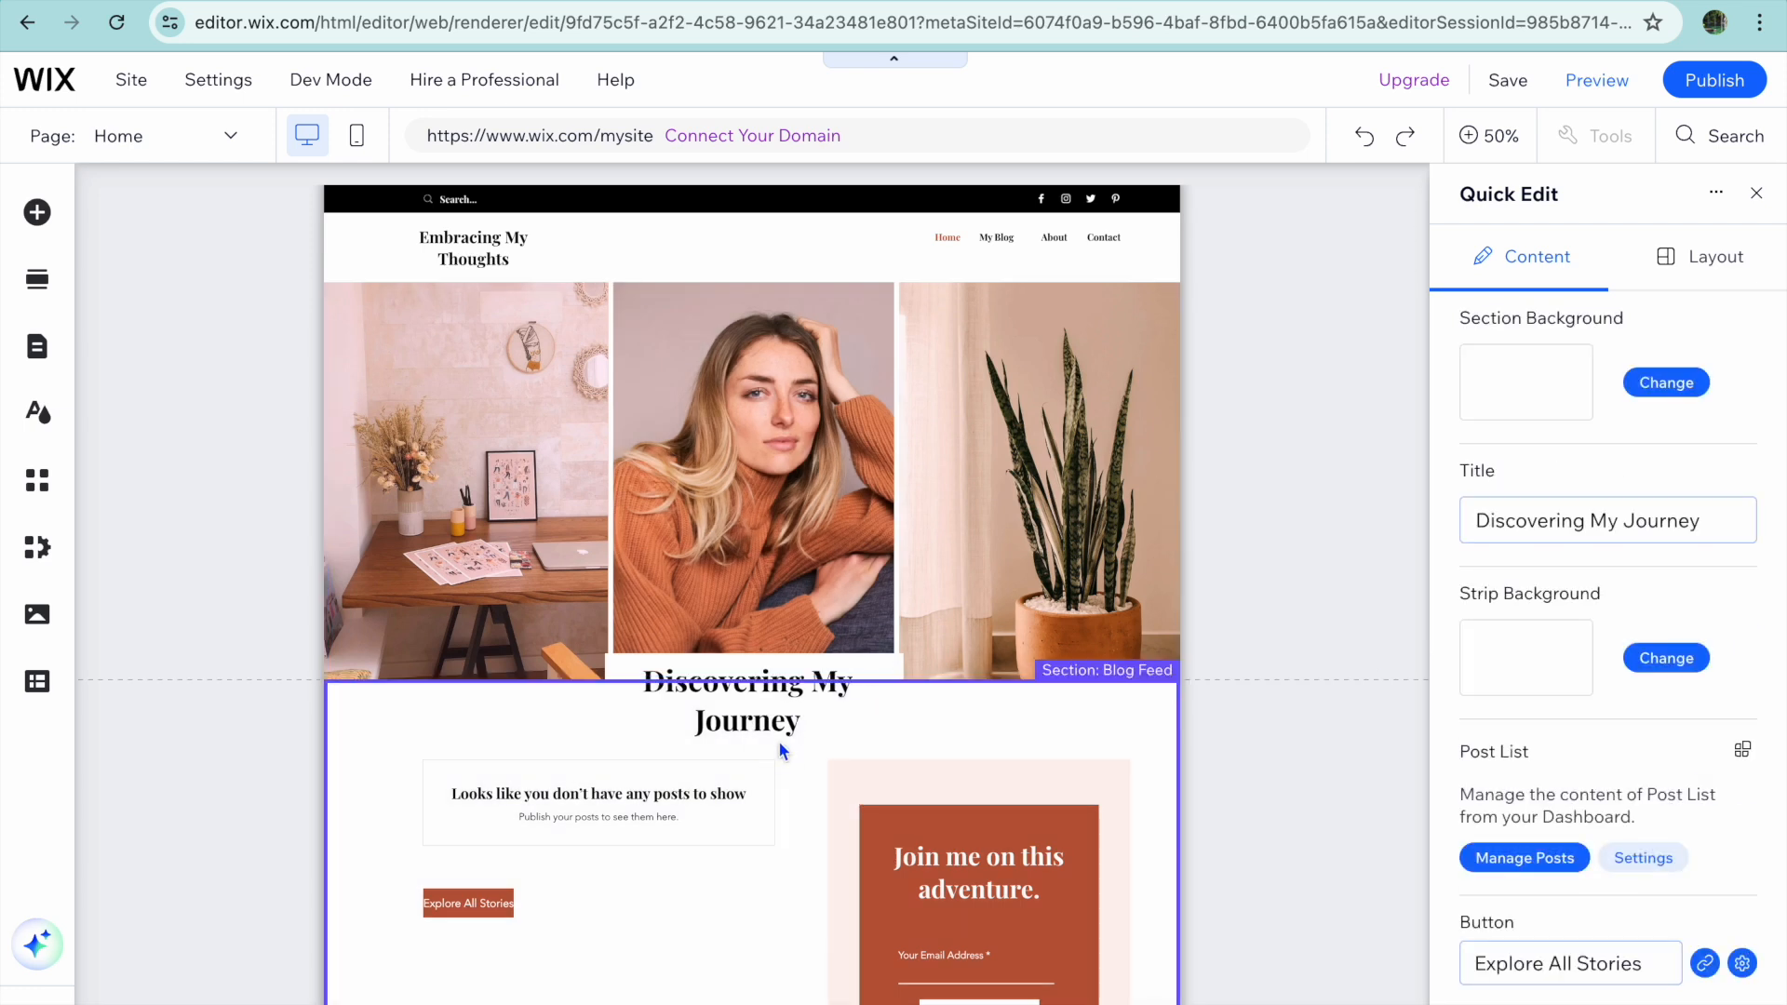
scroll(778, 744, down, 3)
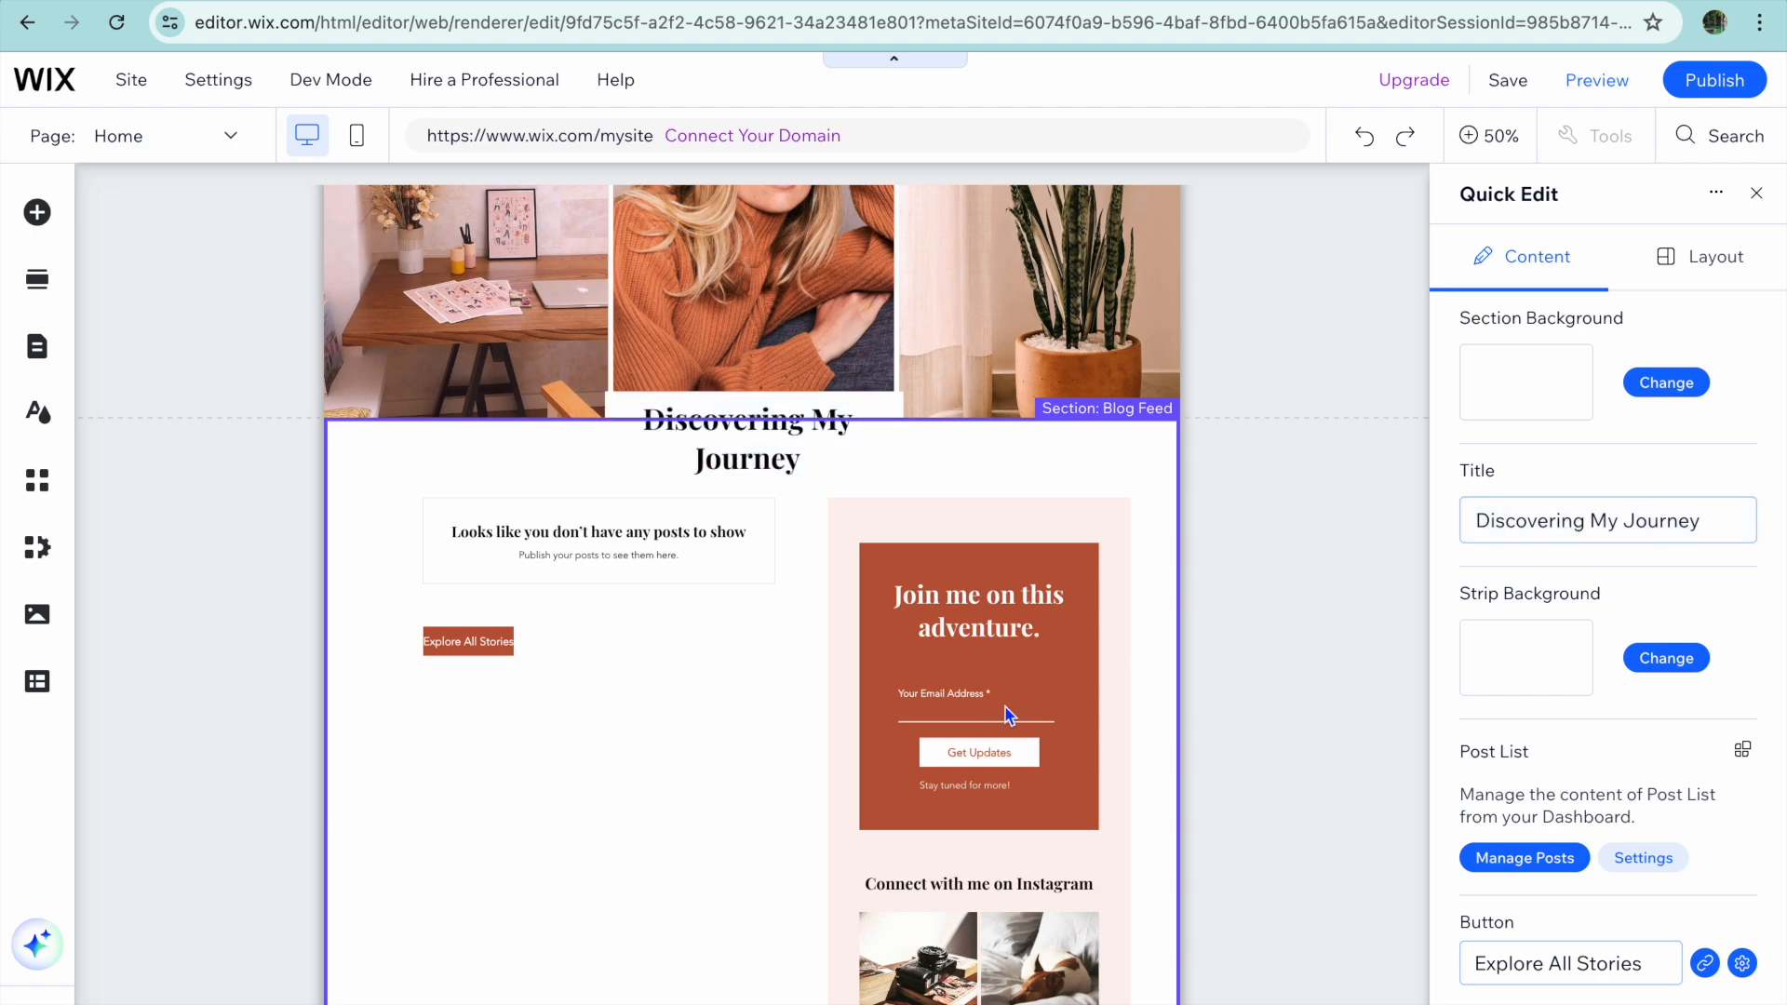
scroll(925, 752, down, 5)
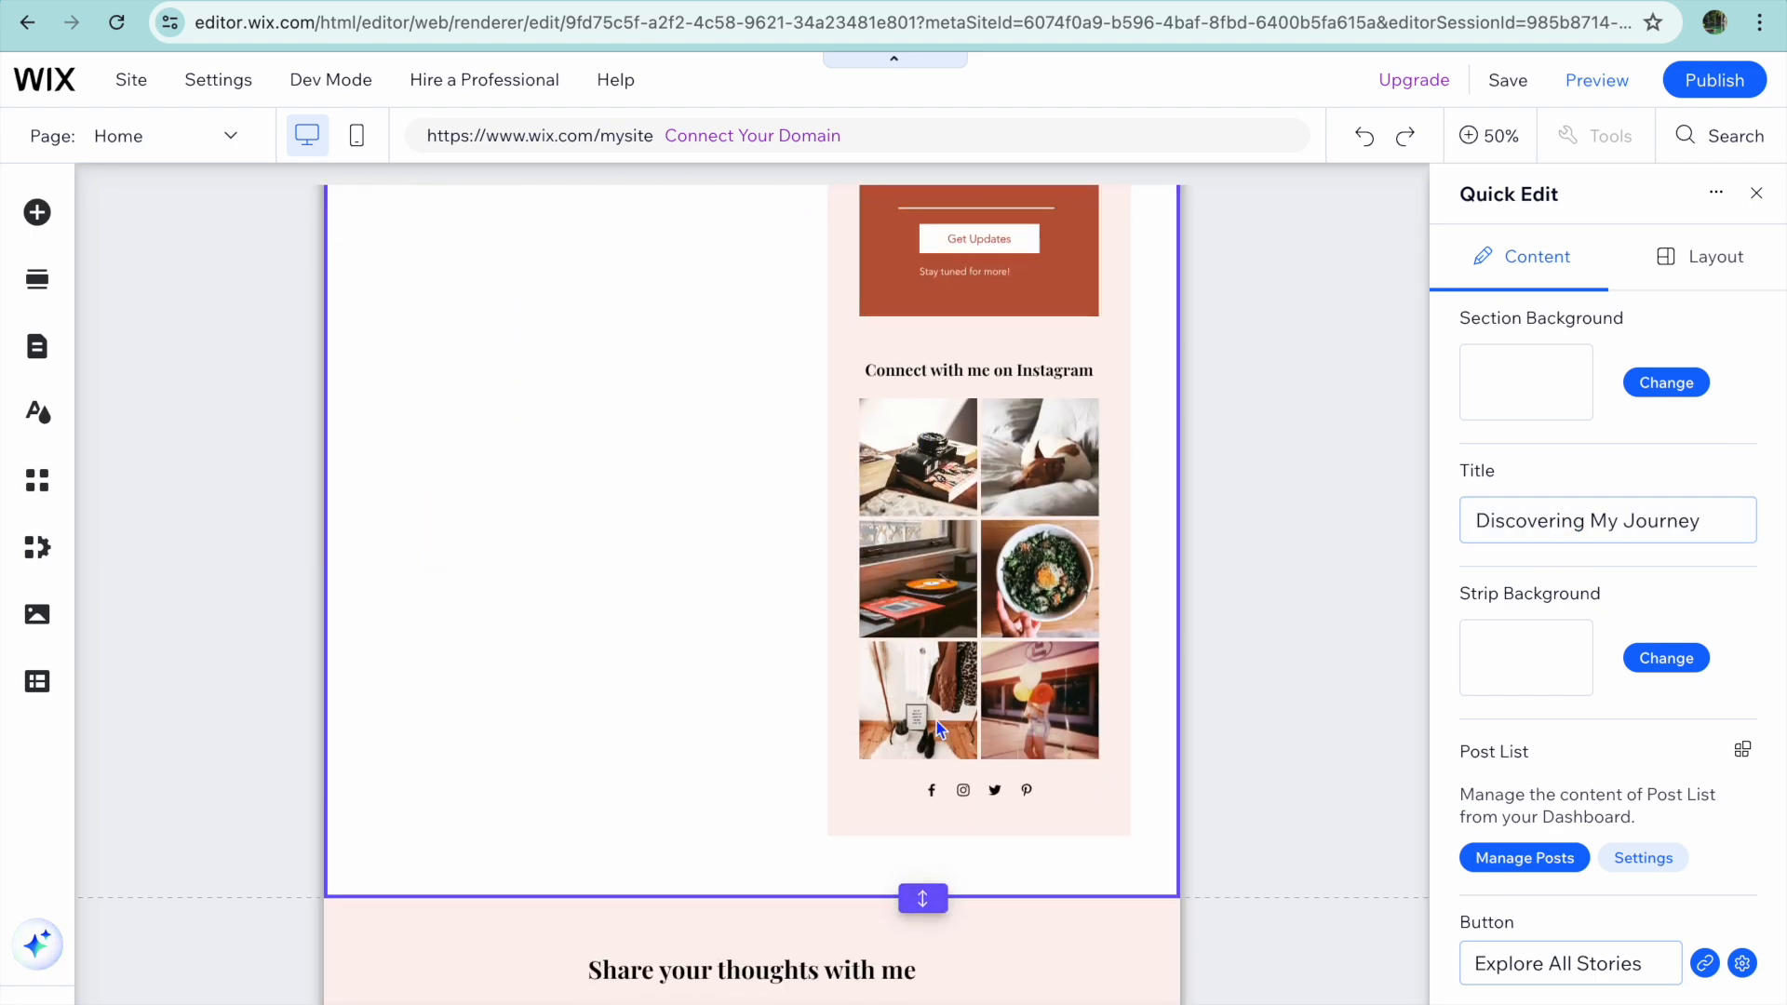
scroll(1595, 746, down, 6)
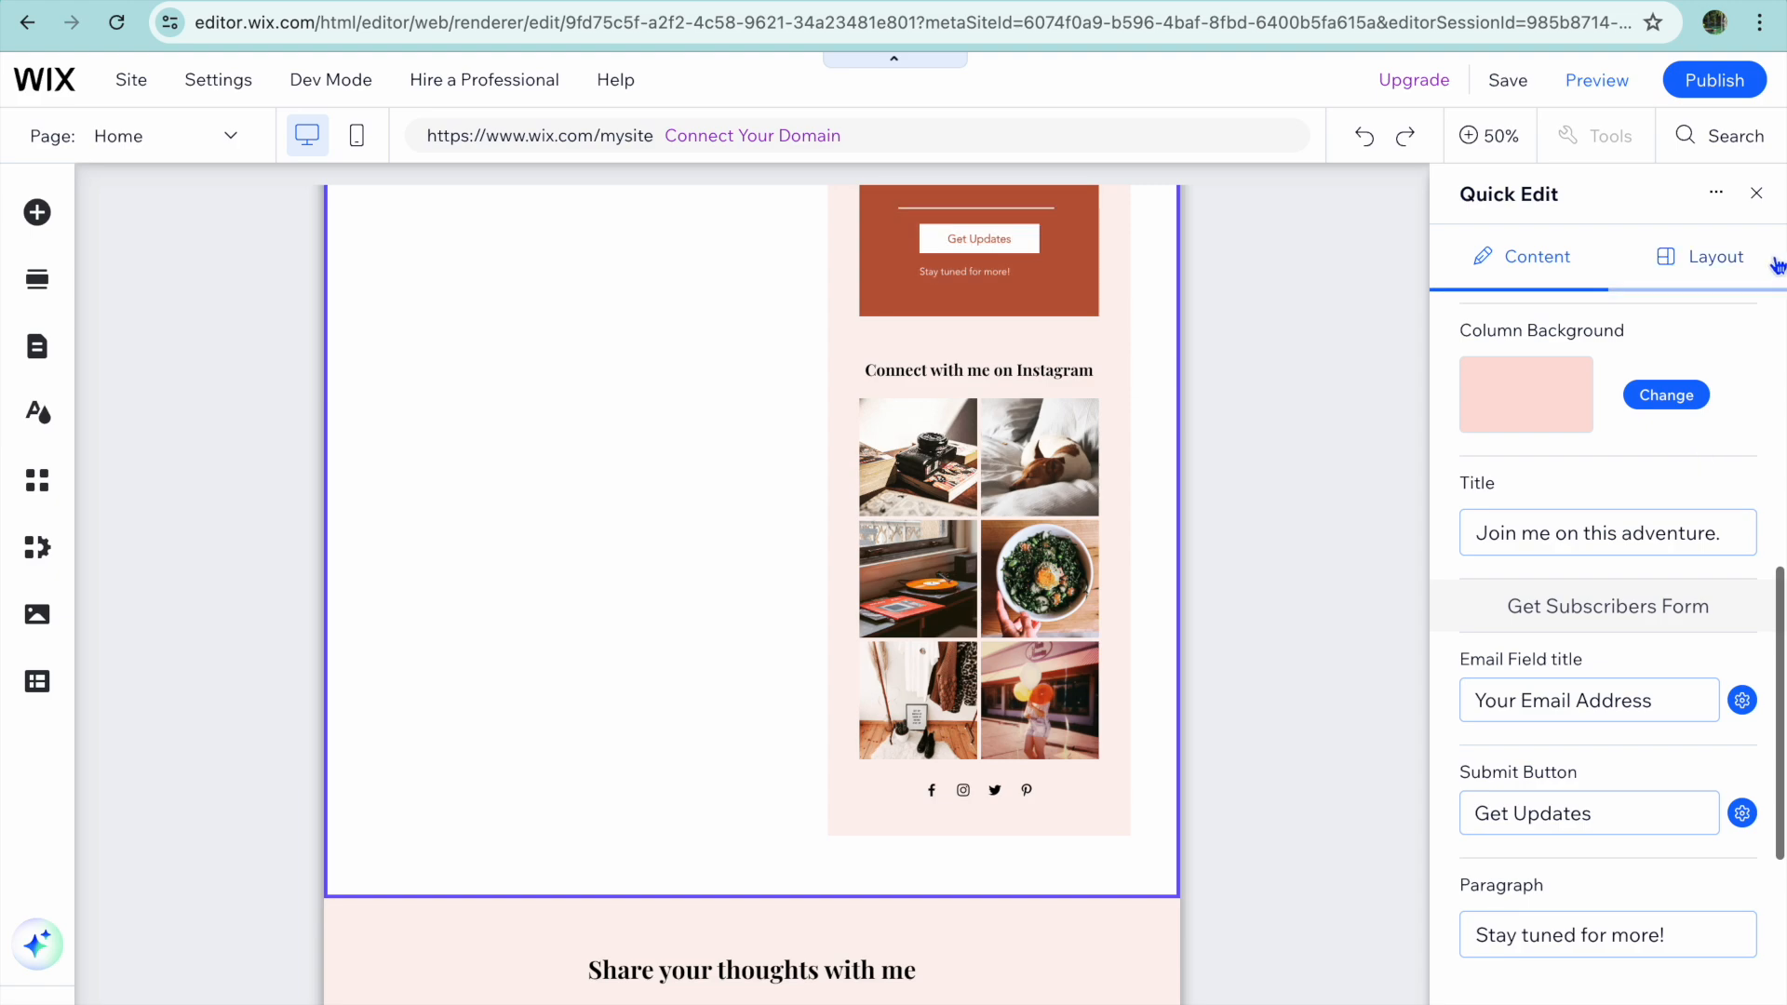
click(1757, 193)
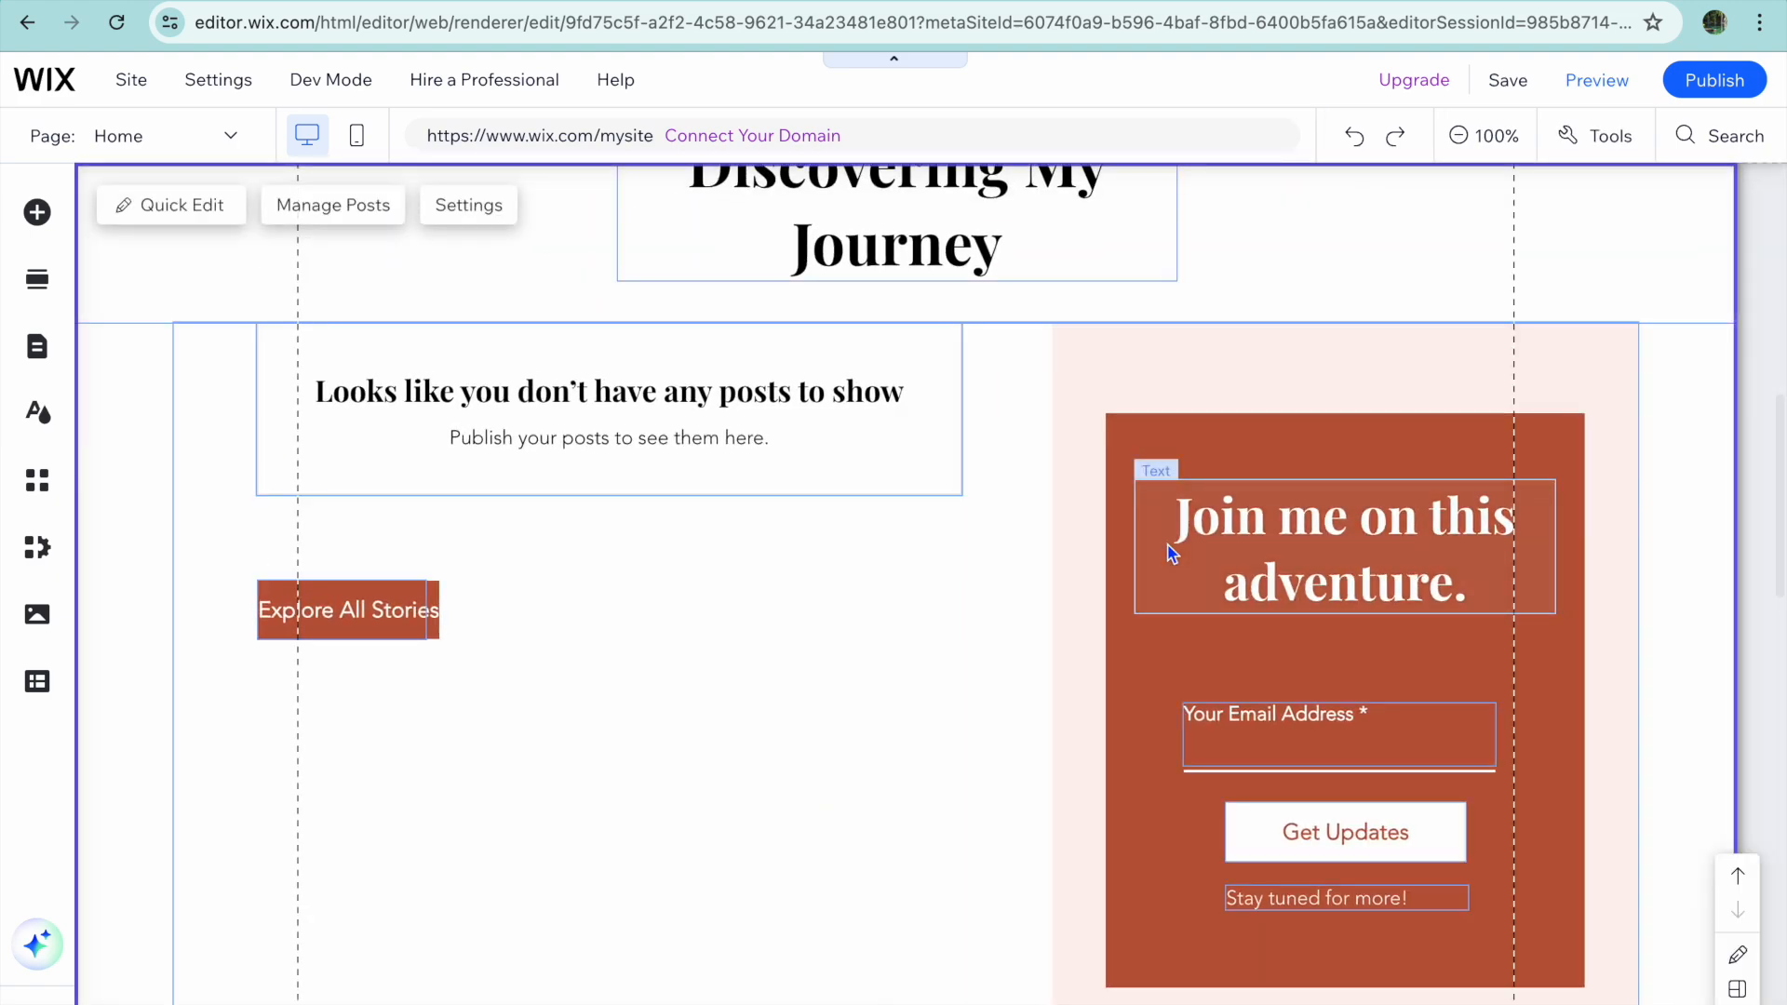
Review the categories of elements that can be added to the home page, without adding any
scroll(1170, 553, up, 9)
scroll(1170, 553, down, 4)
scroll(1171, 553, down, 1)
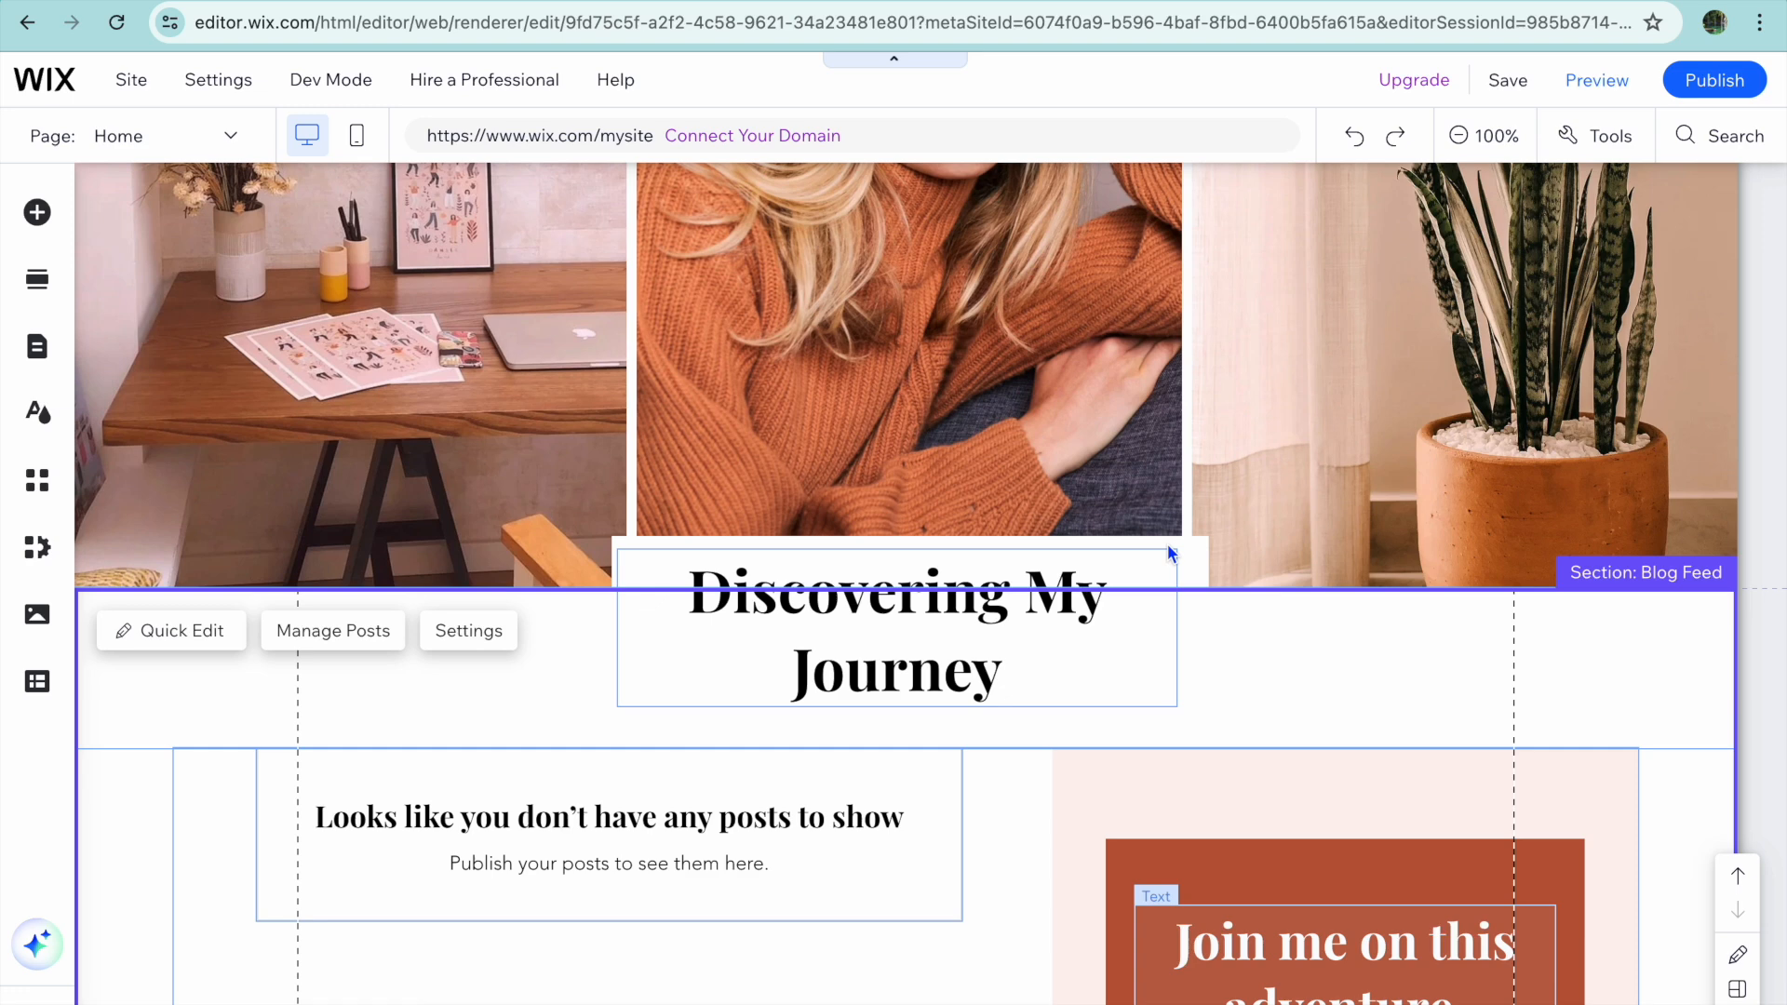
click(39, 218)
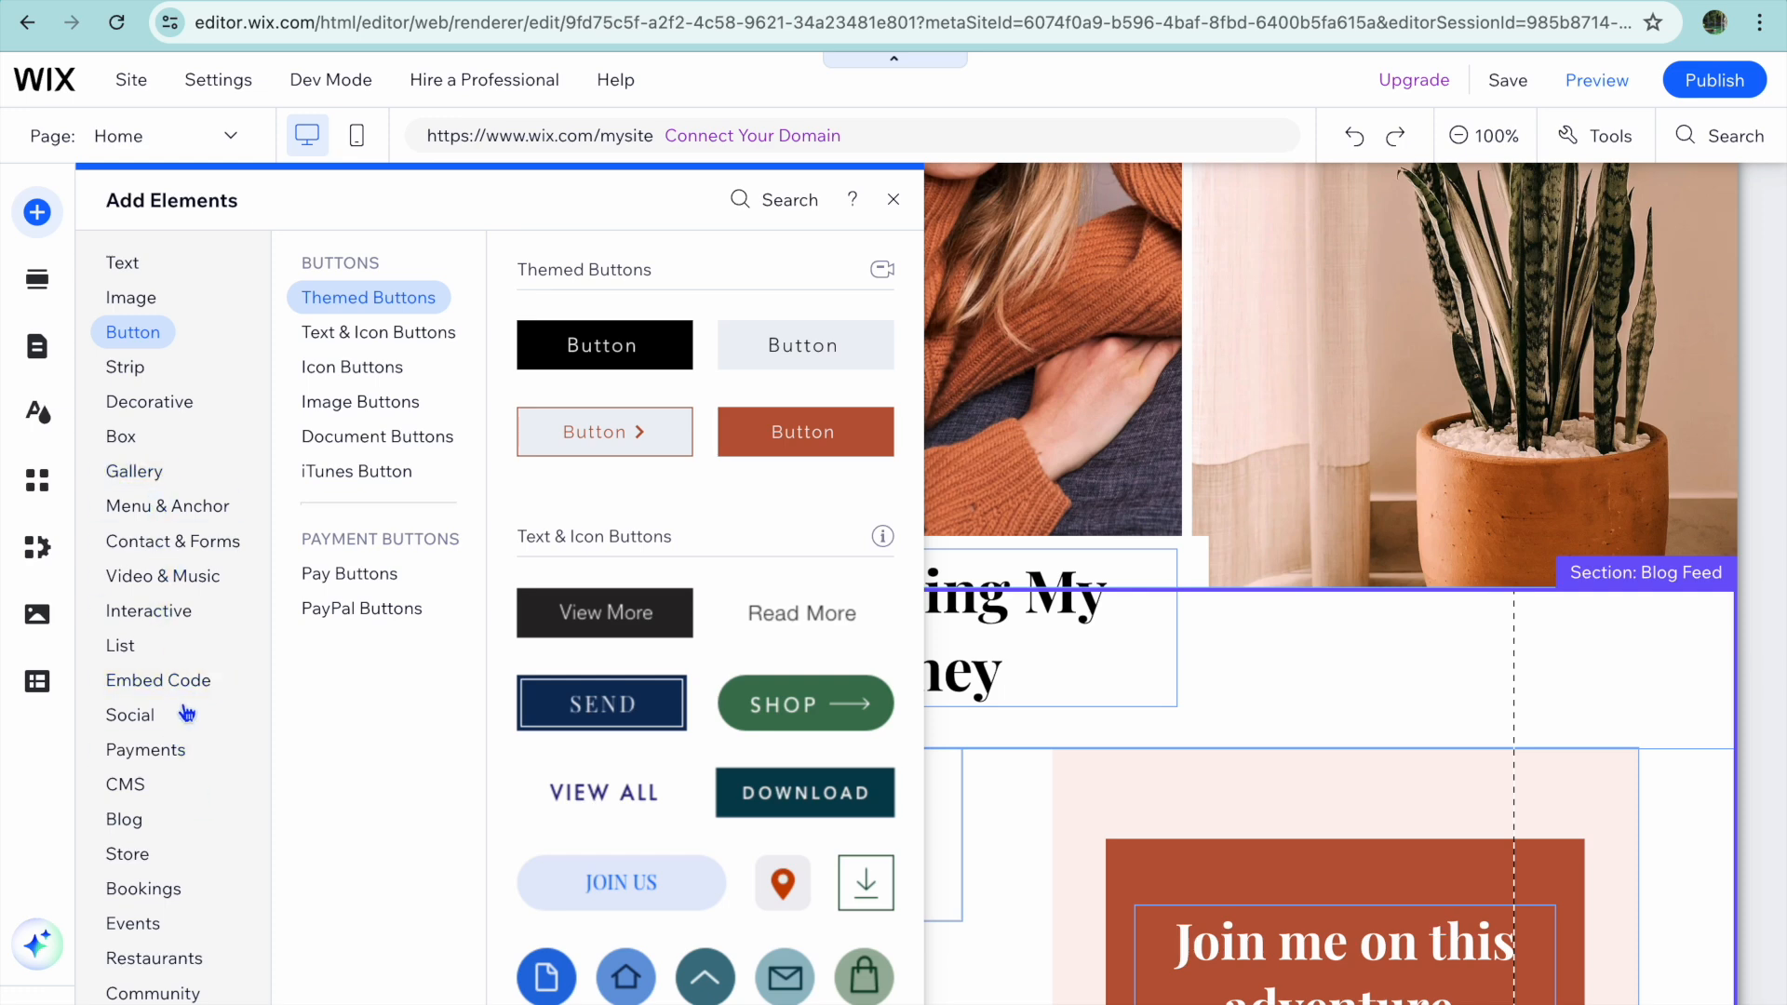
click(896, 202)
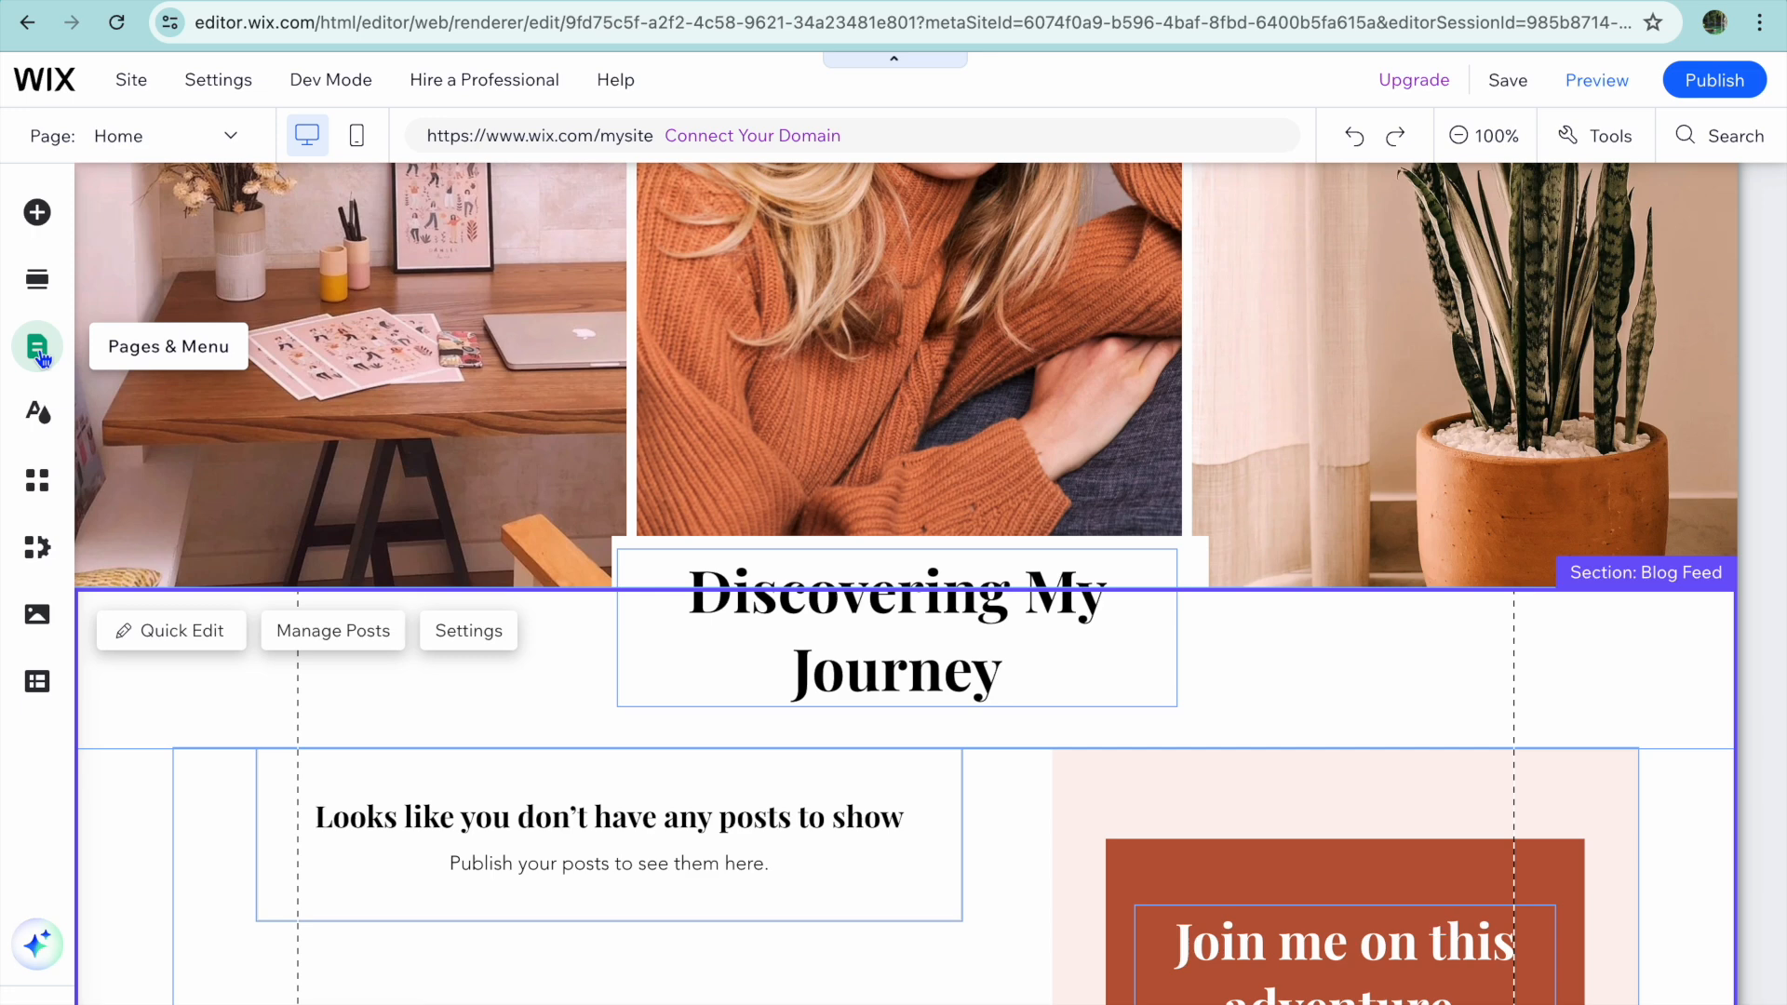
Switch to the My Blog page from the site's page list and look over its post feed
click(39, 350)
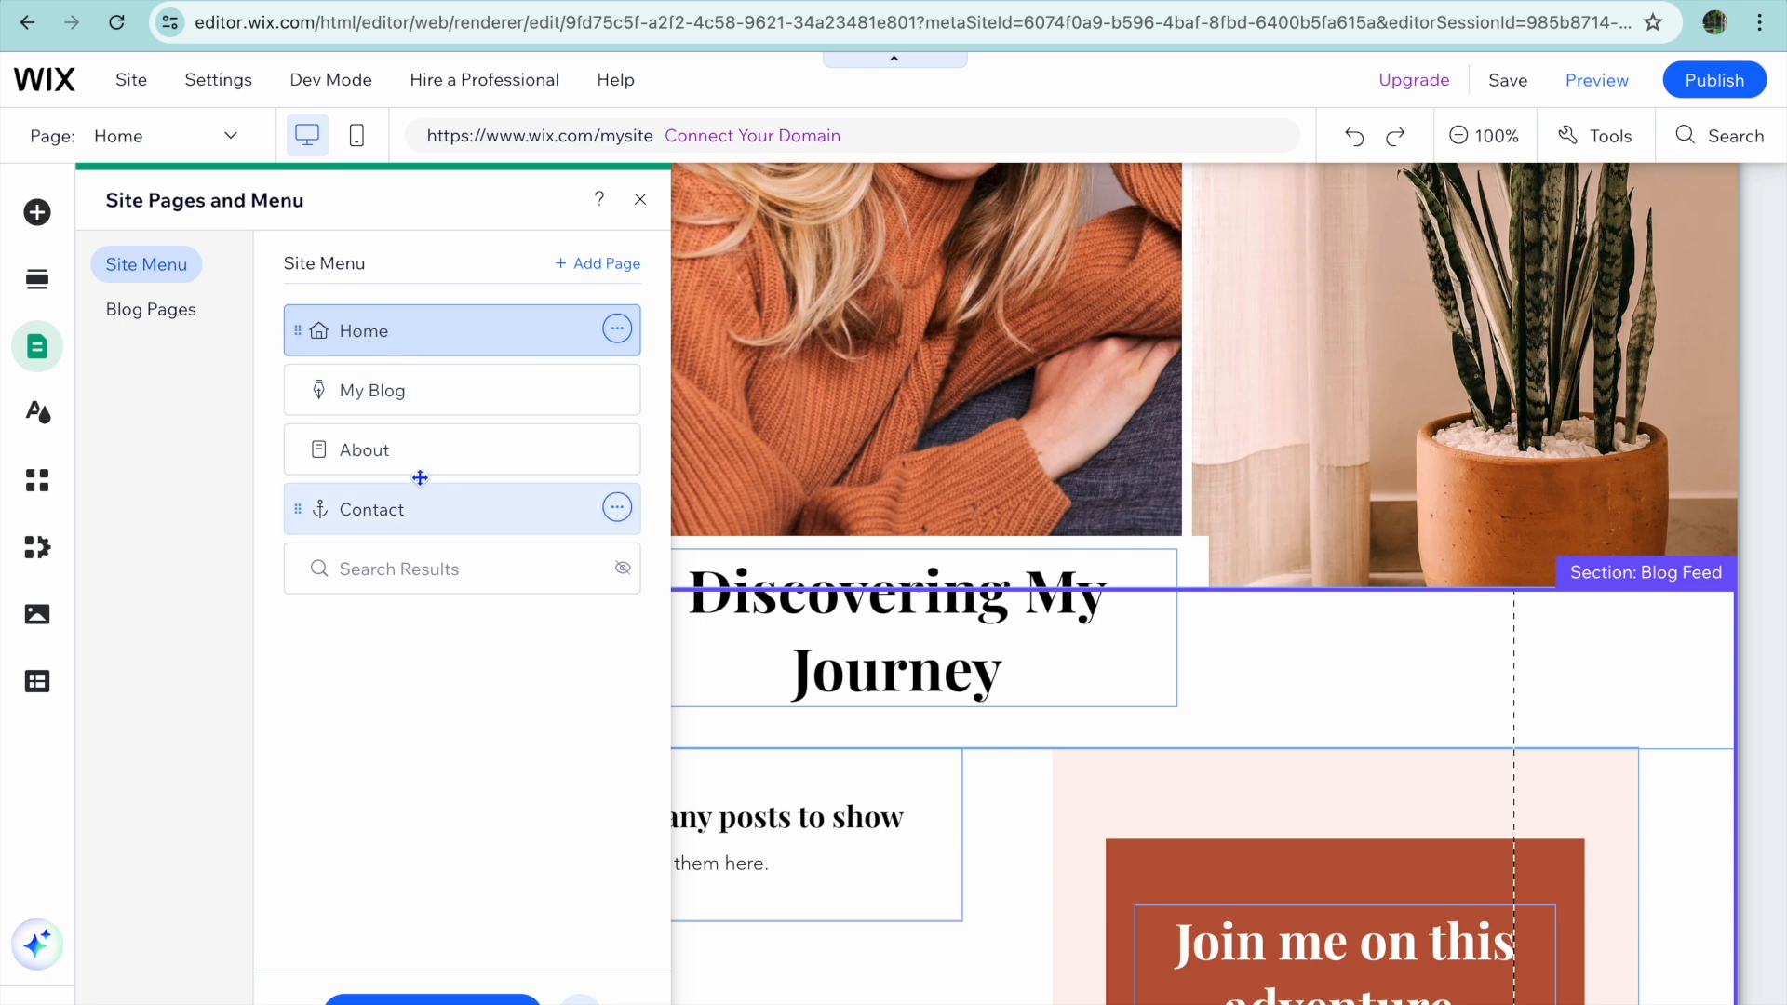
click(460, 390)
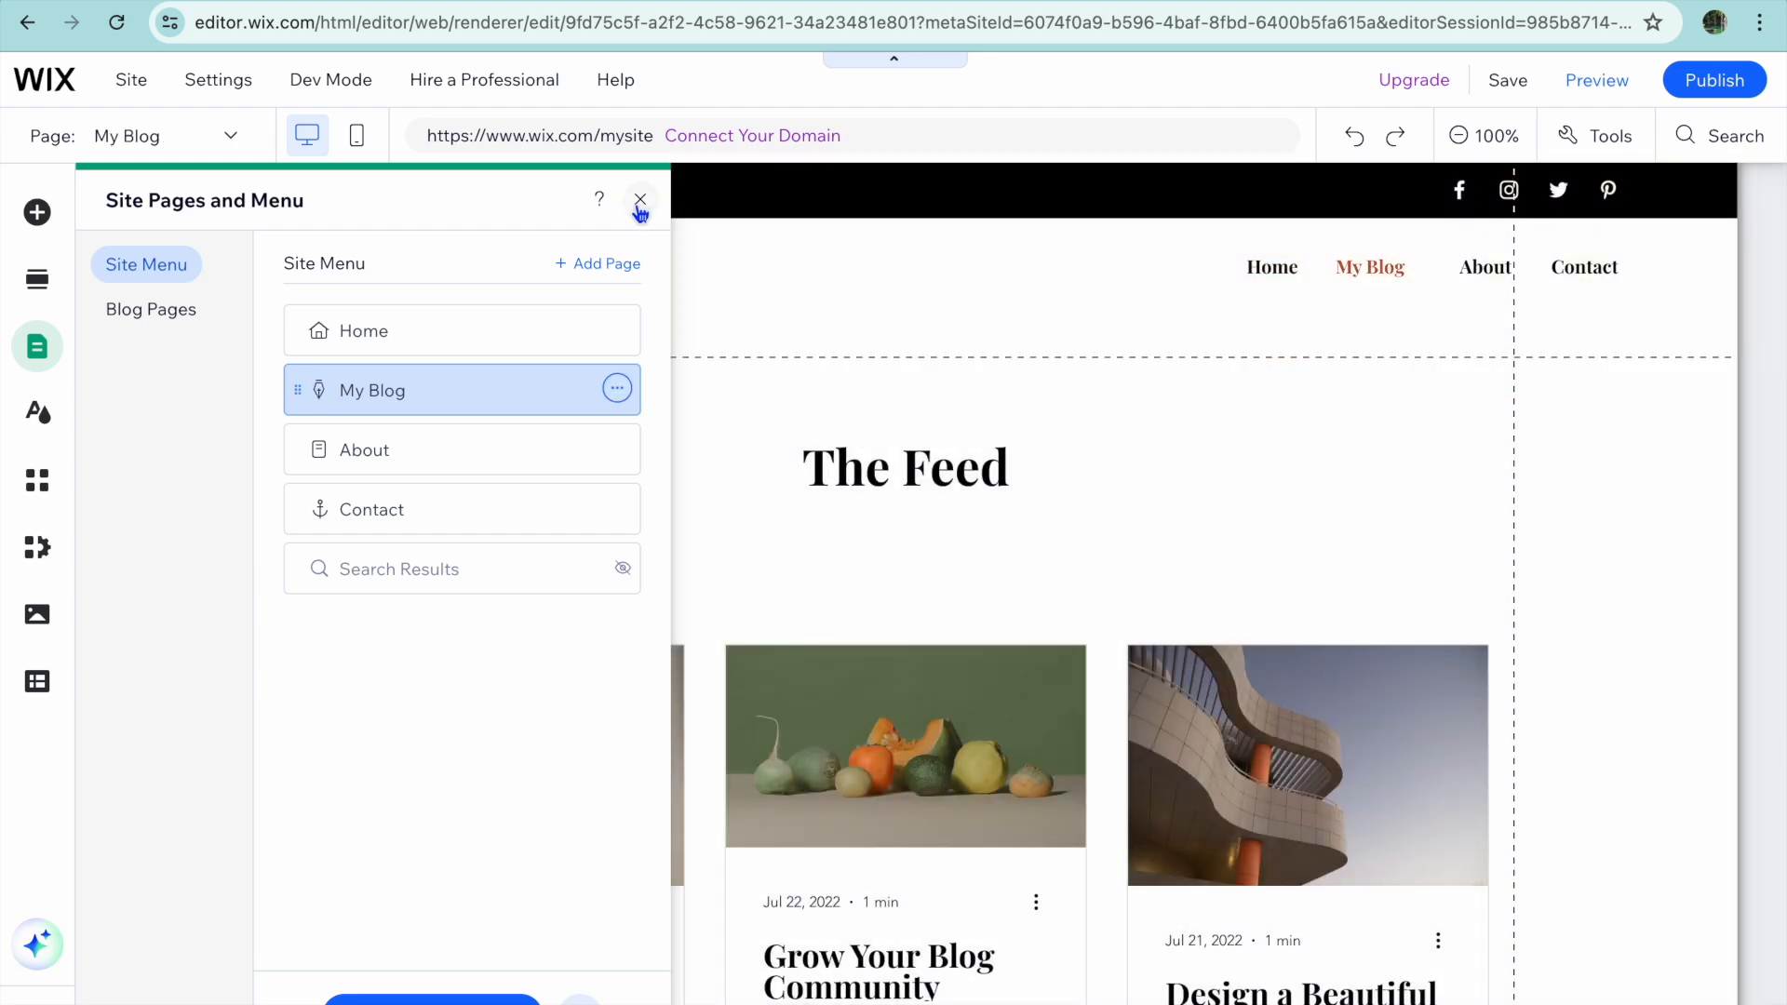
click(640, 200)
scroll(629, 477, down, 1)
scroll(628, 477, down, 5)
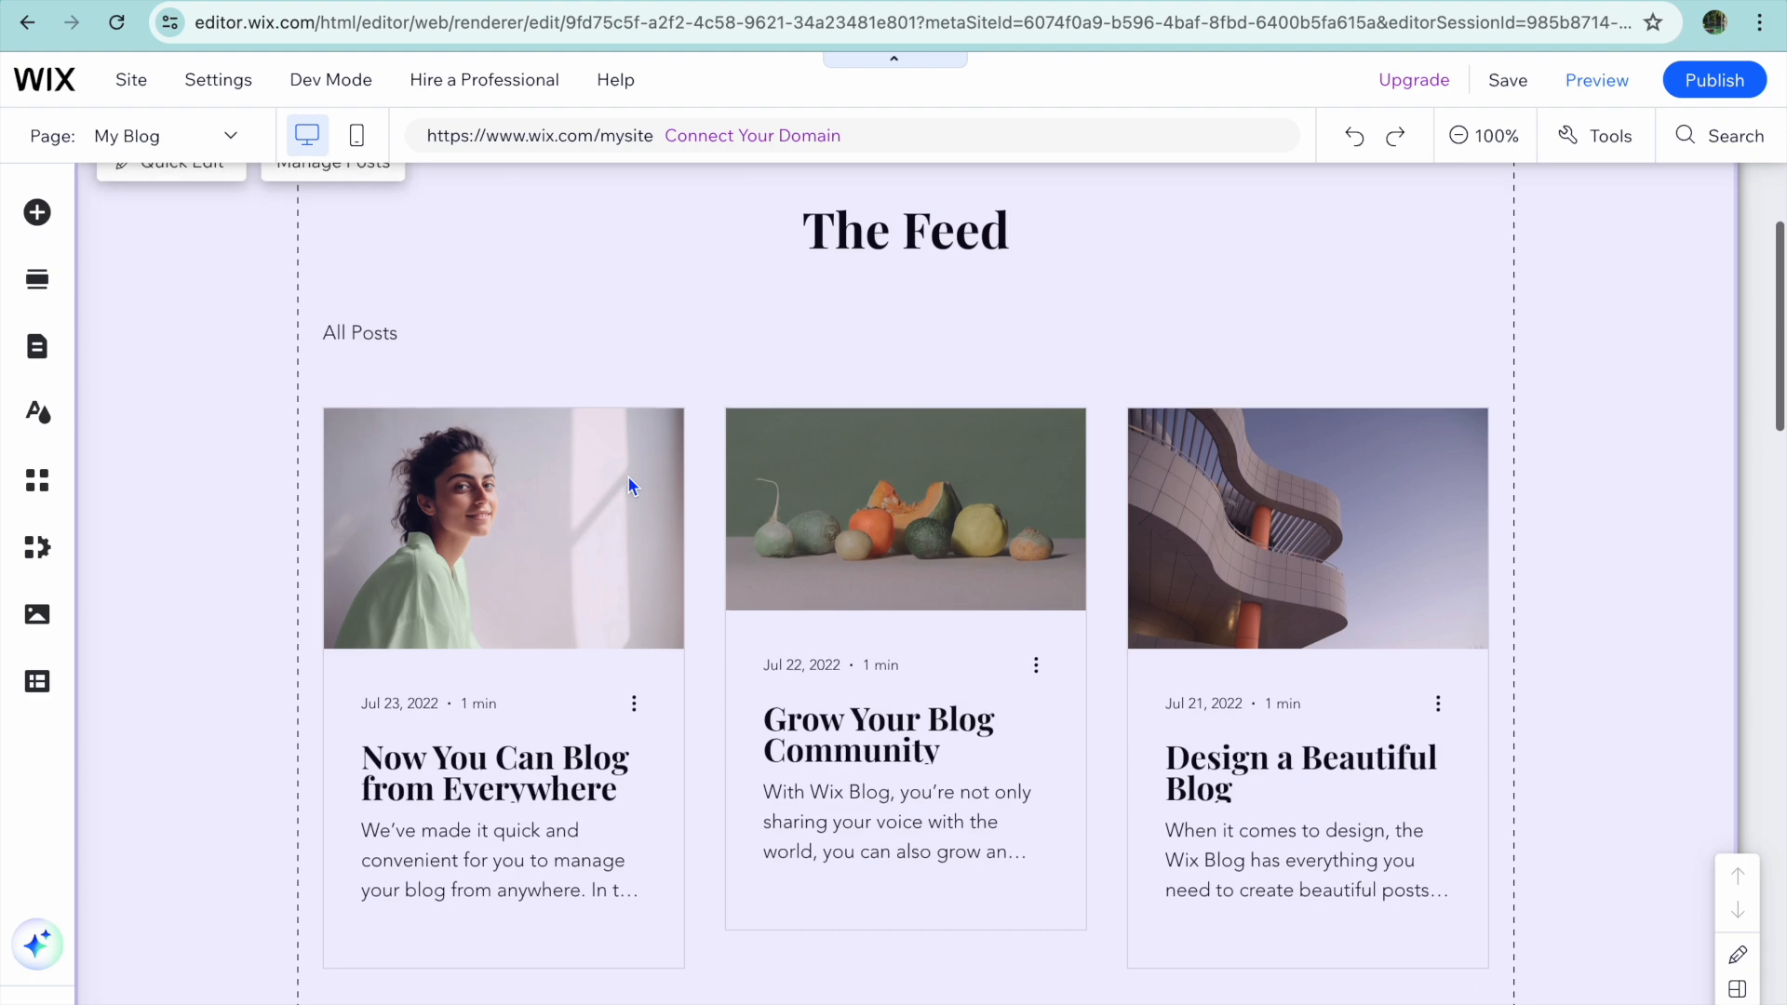
scroll(623, 483, up, 5)
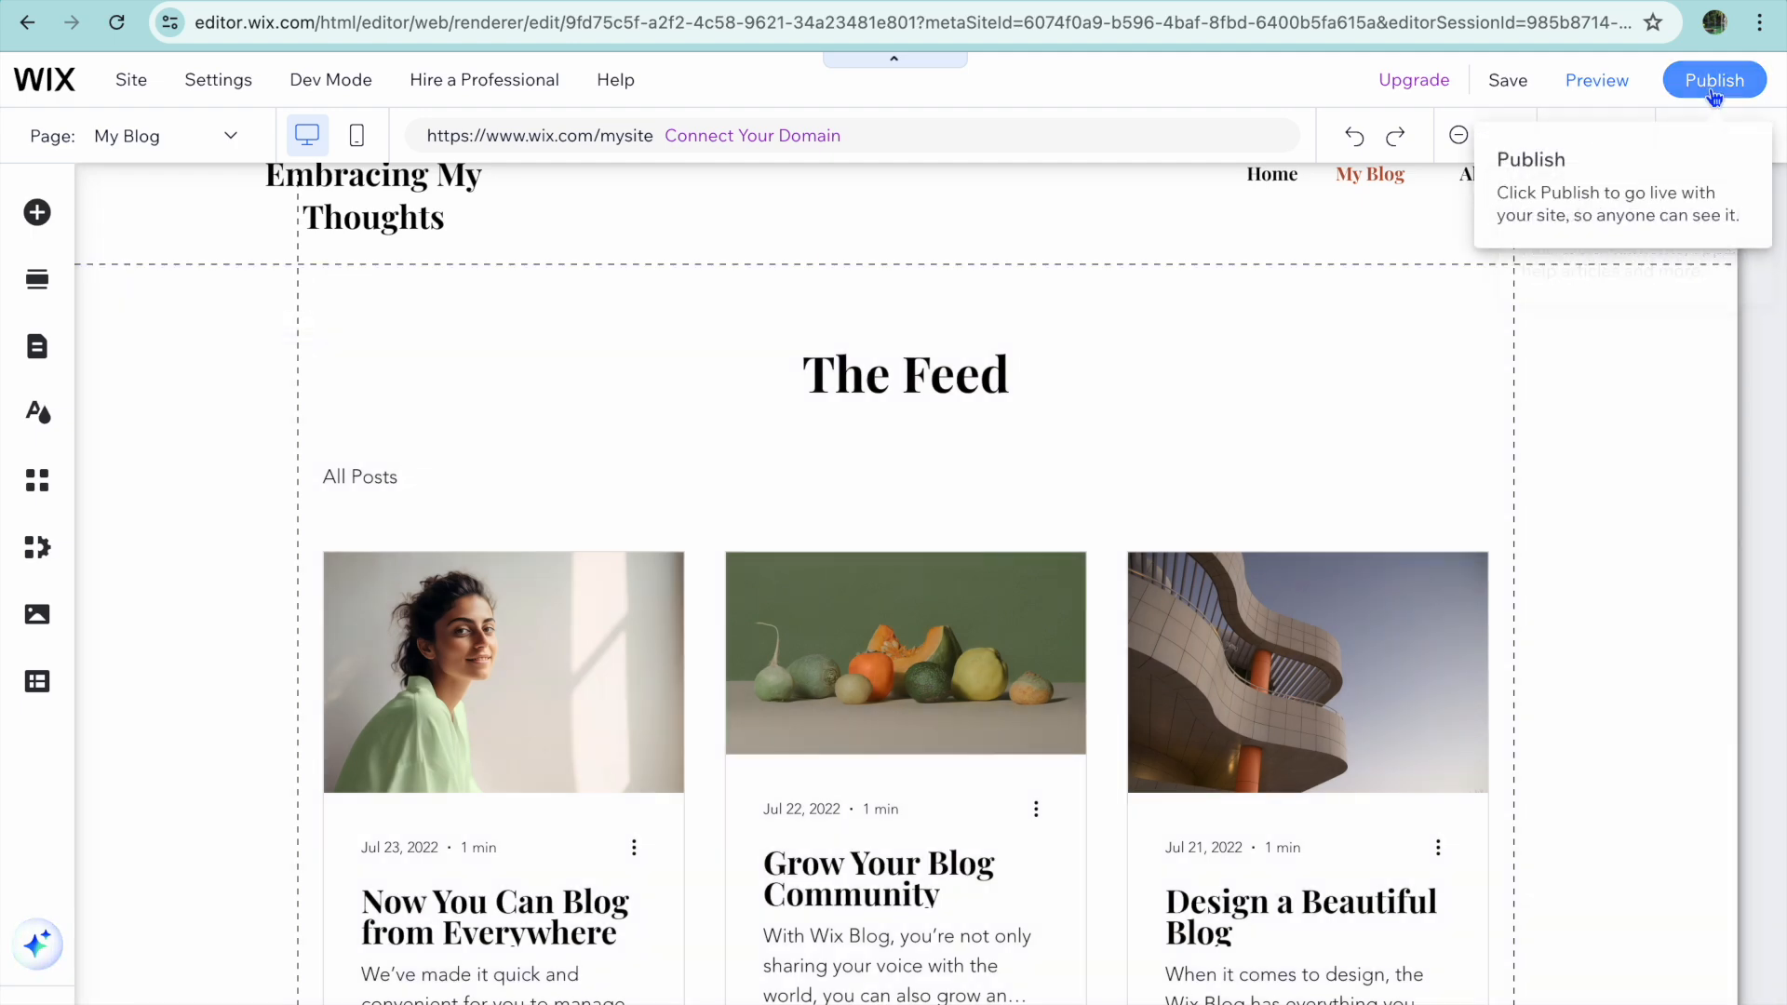
Publish the site on a free Wix.com domain with the address ending set to "blog123"
click(1715, 82)
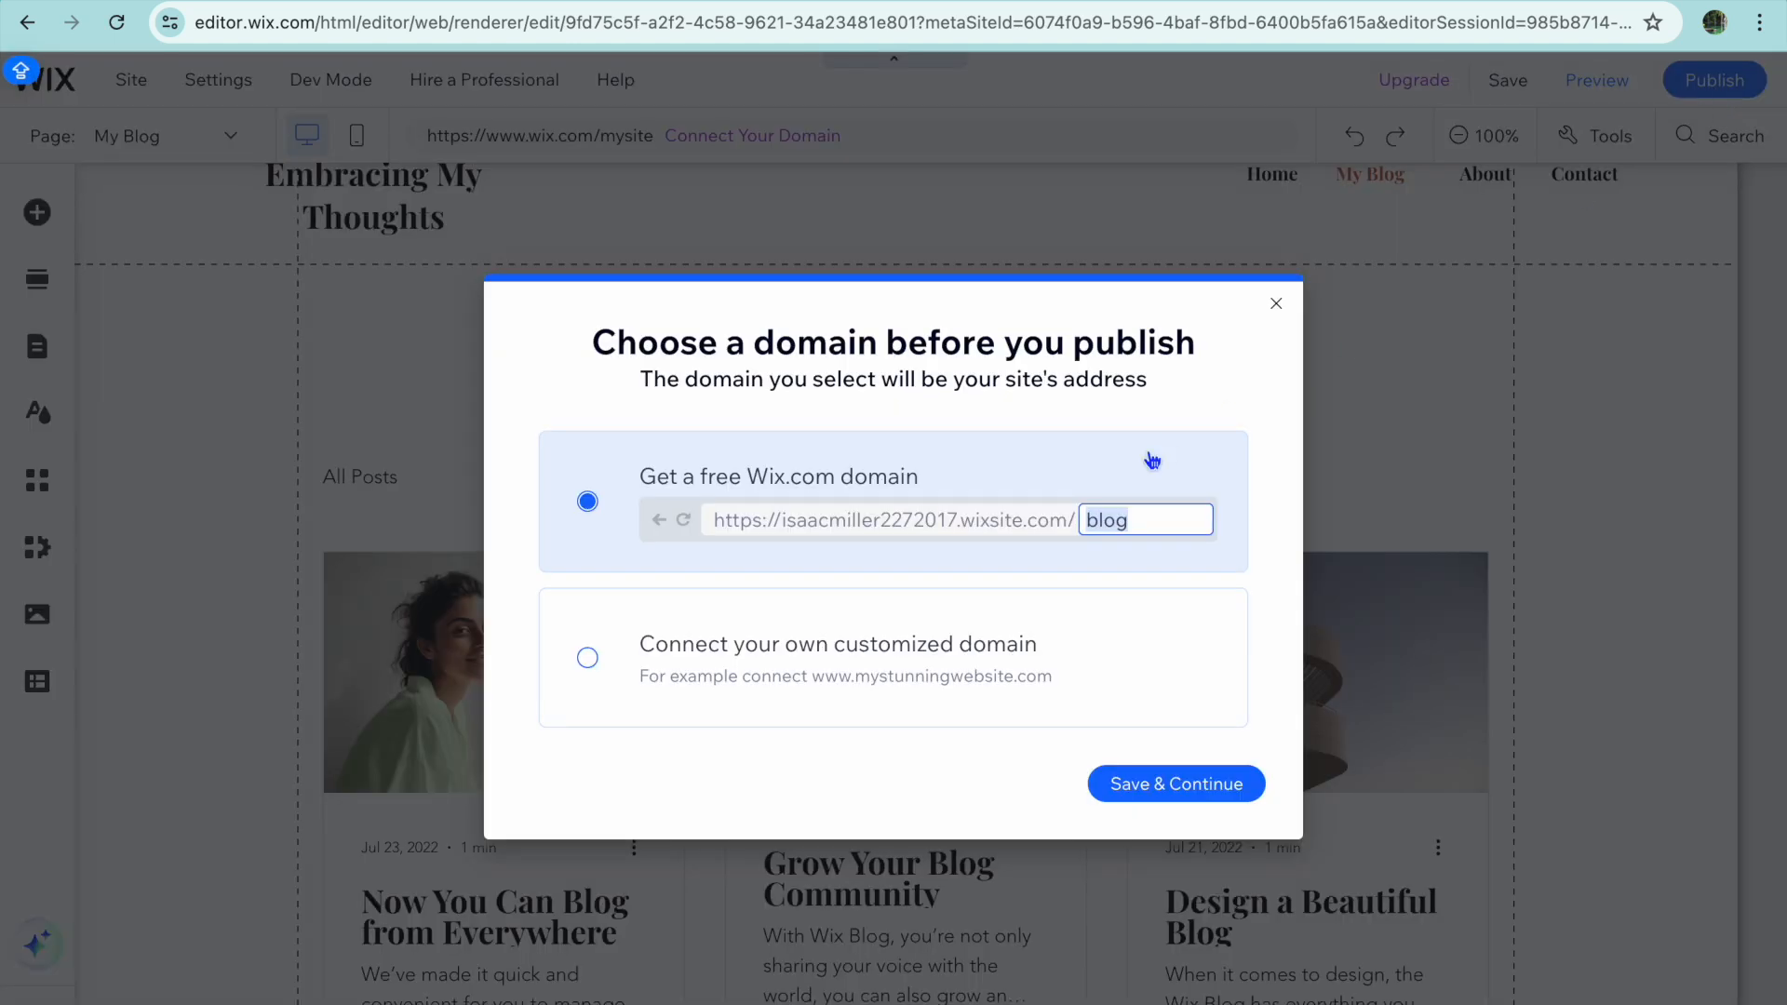
click(1150, 518)
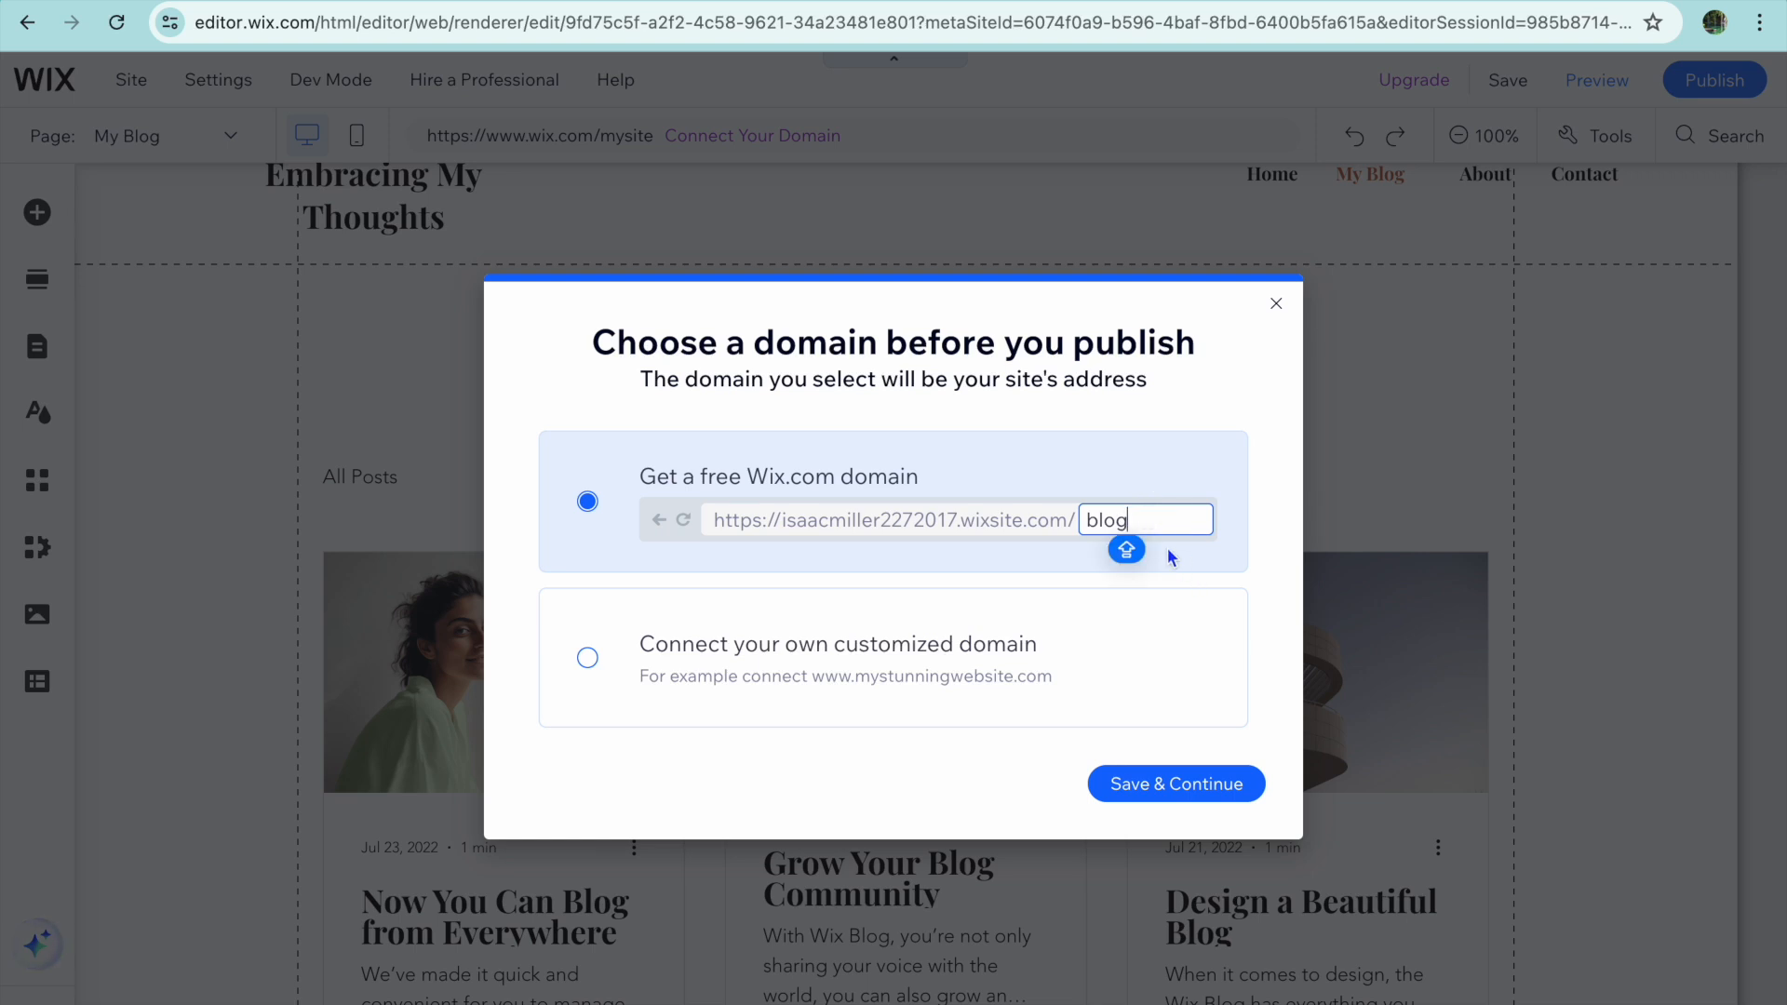
text(123)
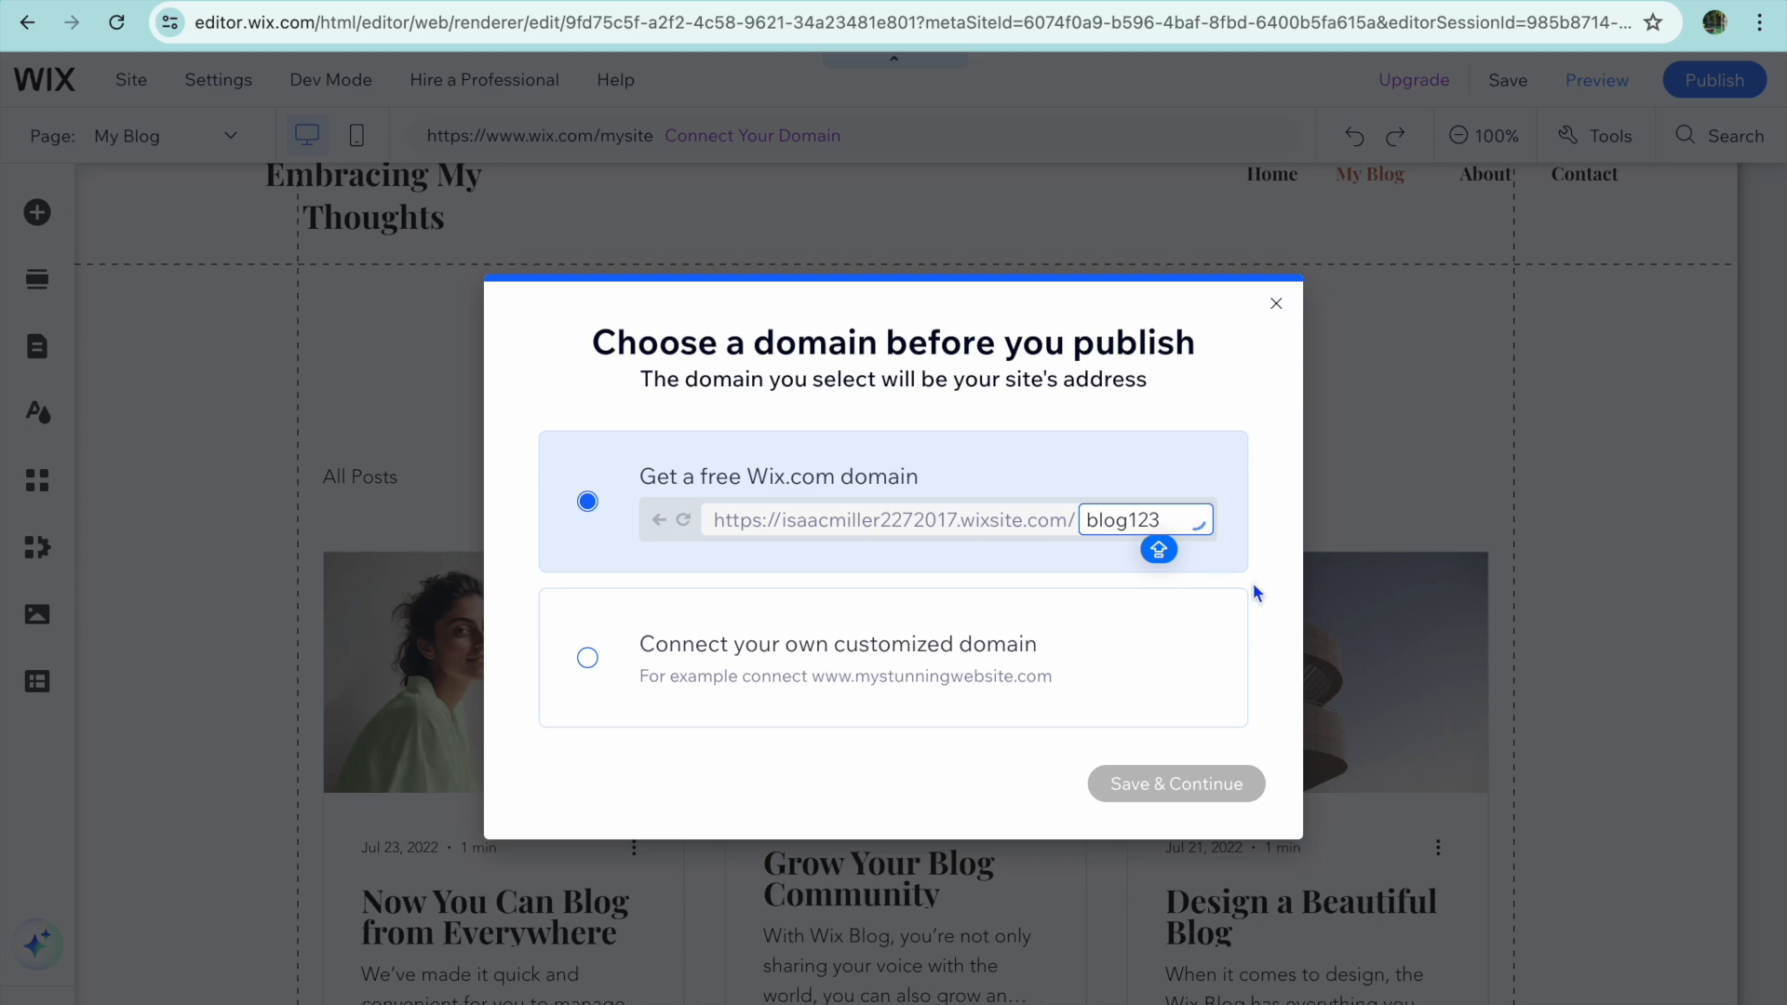
click(1194, 790)
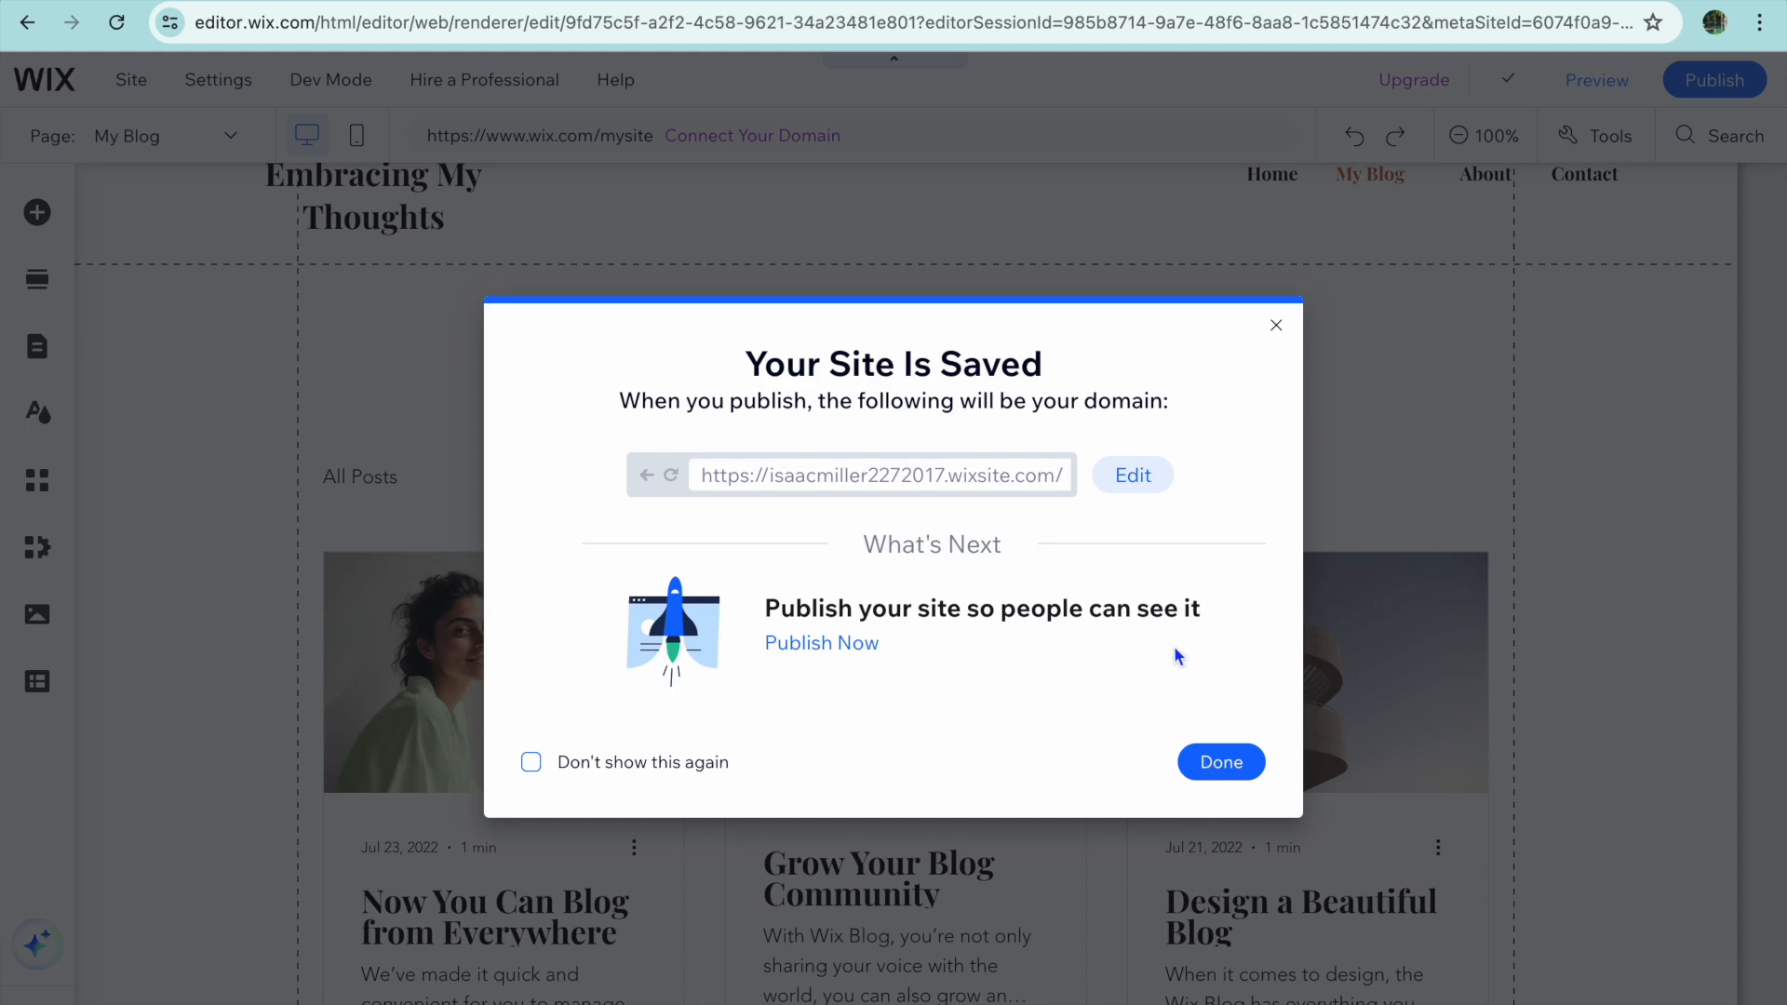
click(1241, 758)
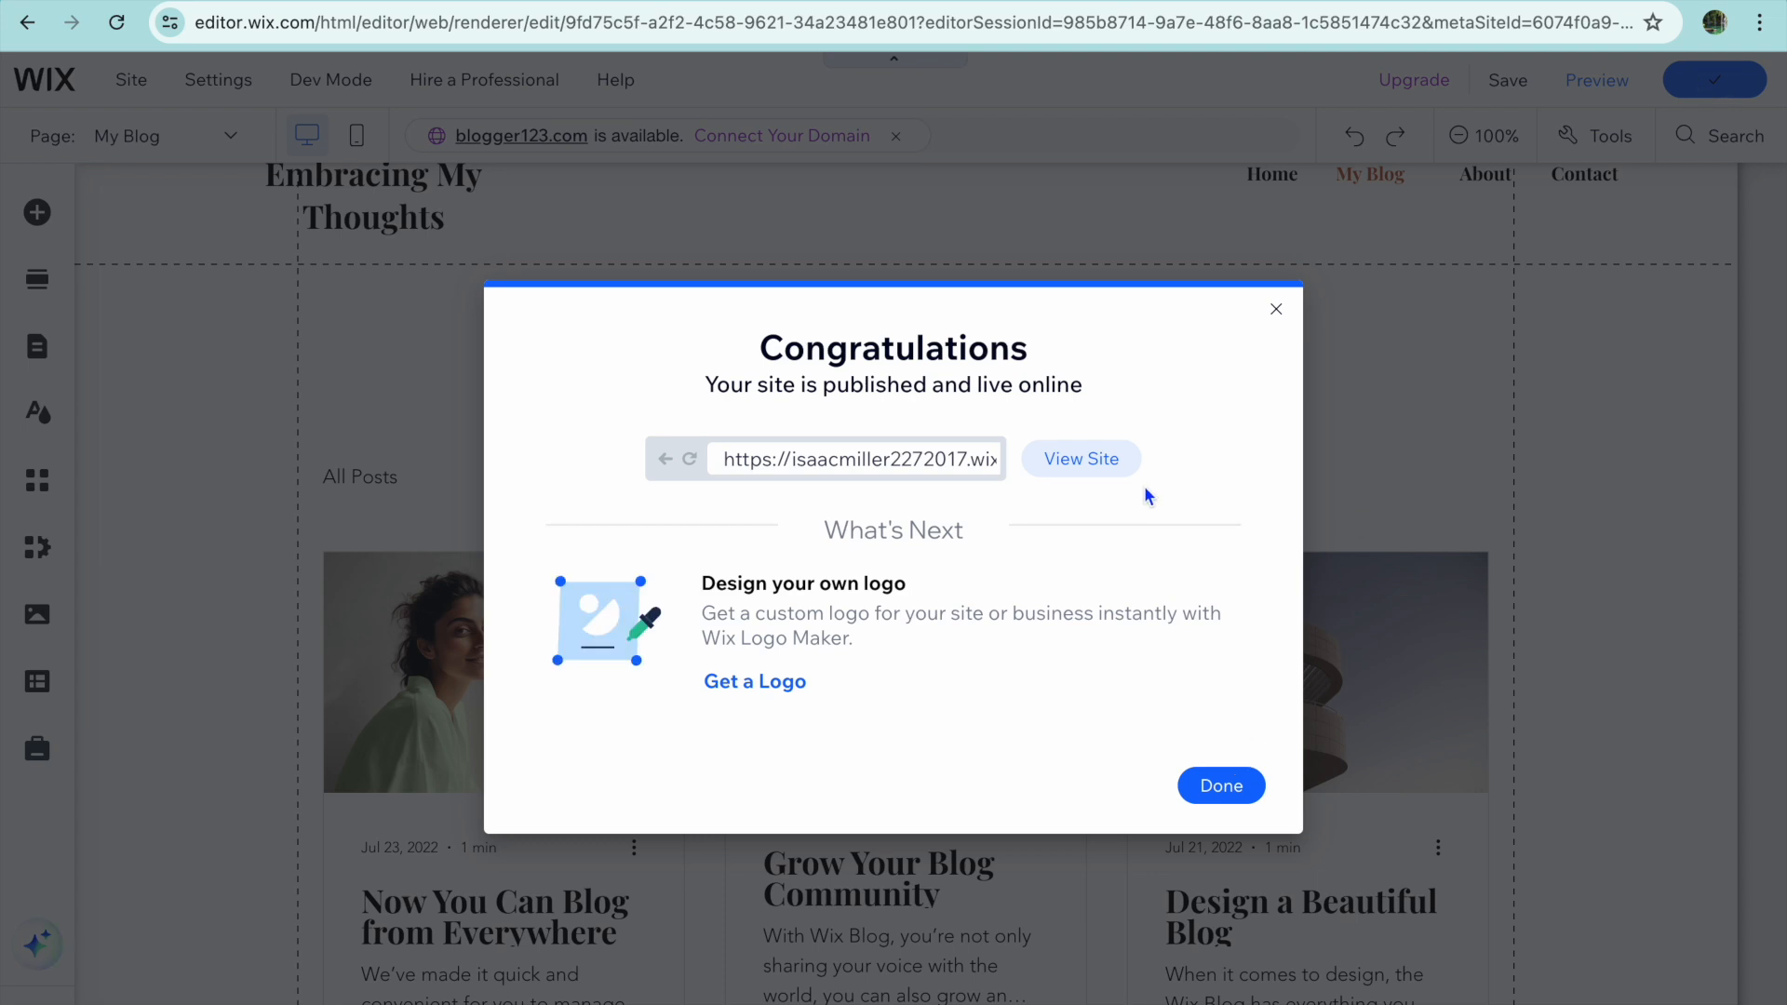
Open the published site and review its live home page
click(1099, 461)
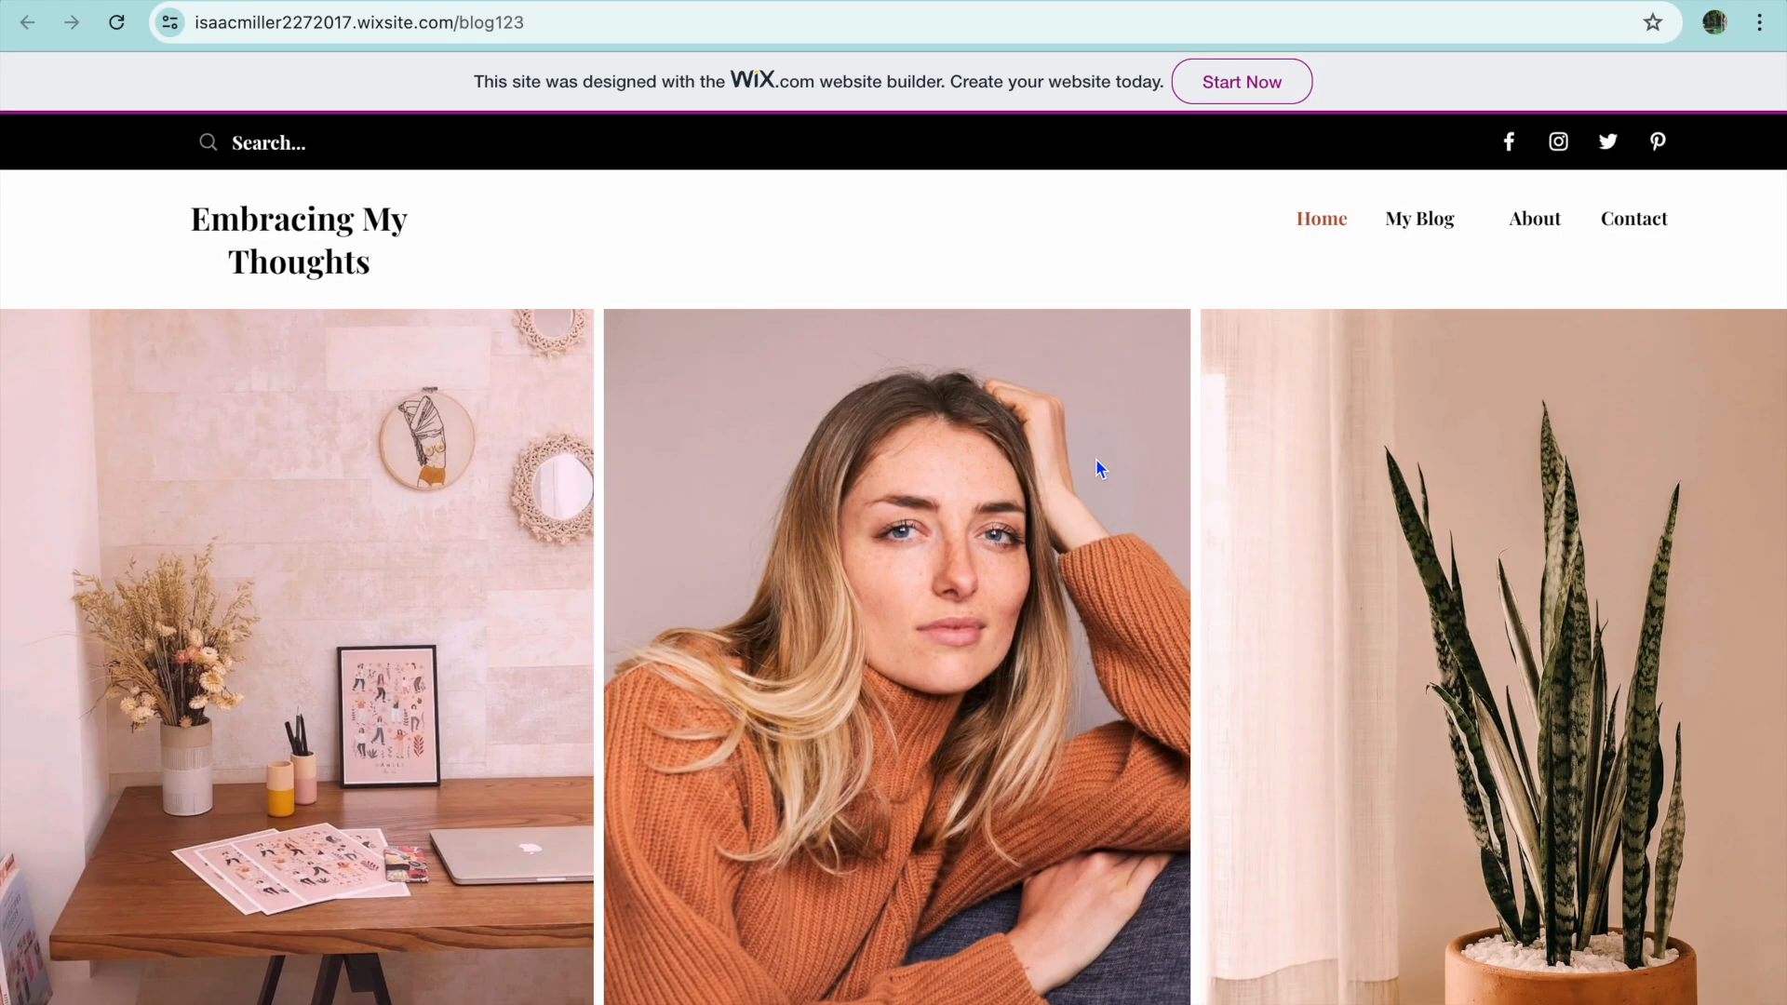
scroll(1096, 463, down, 9)
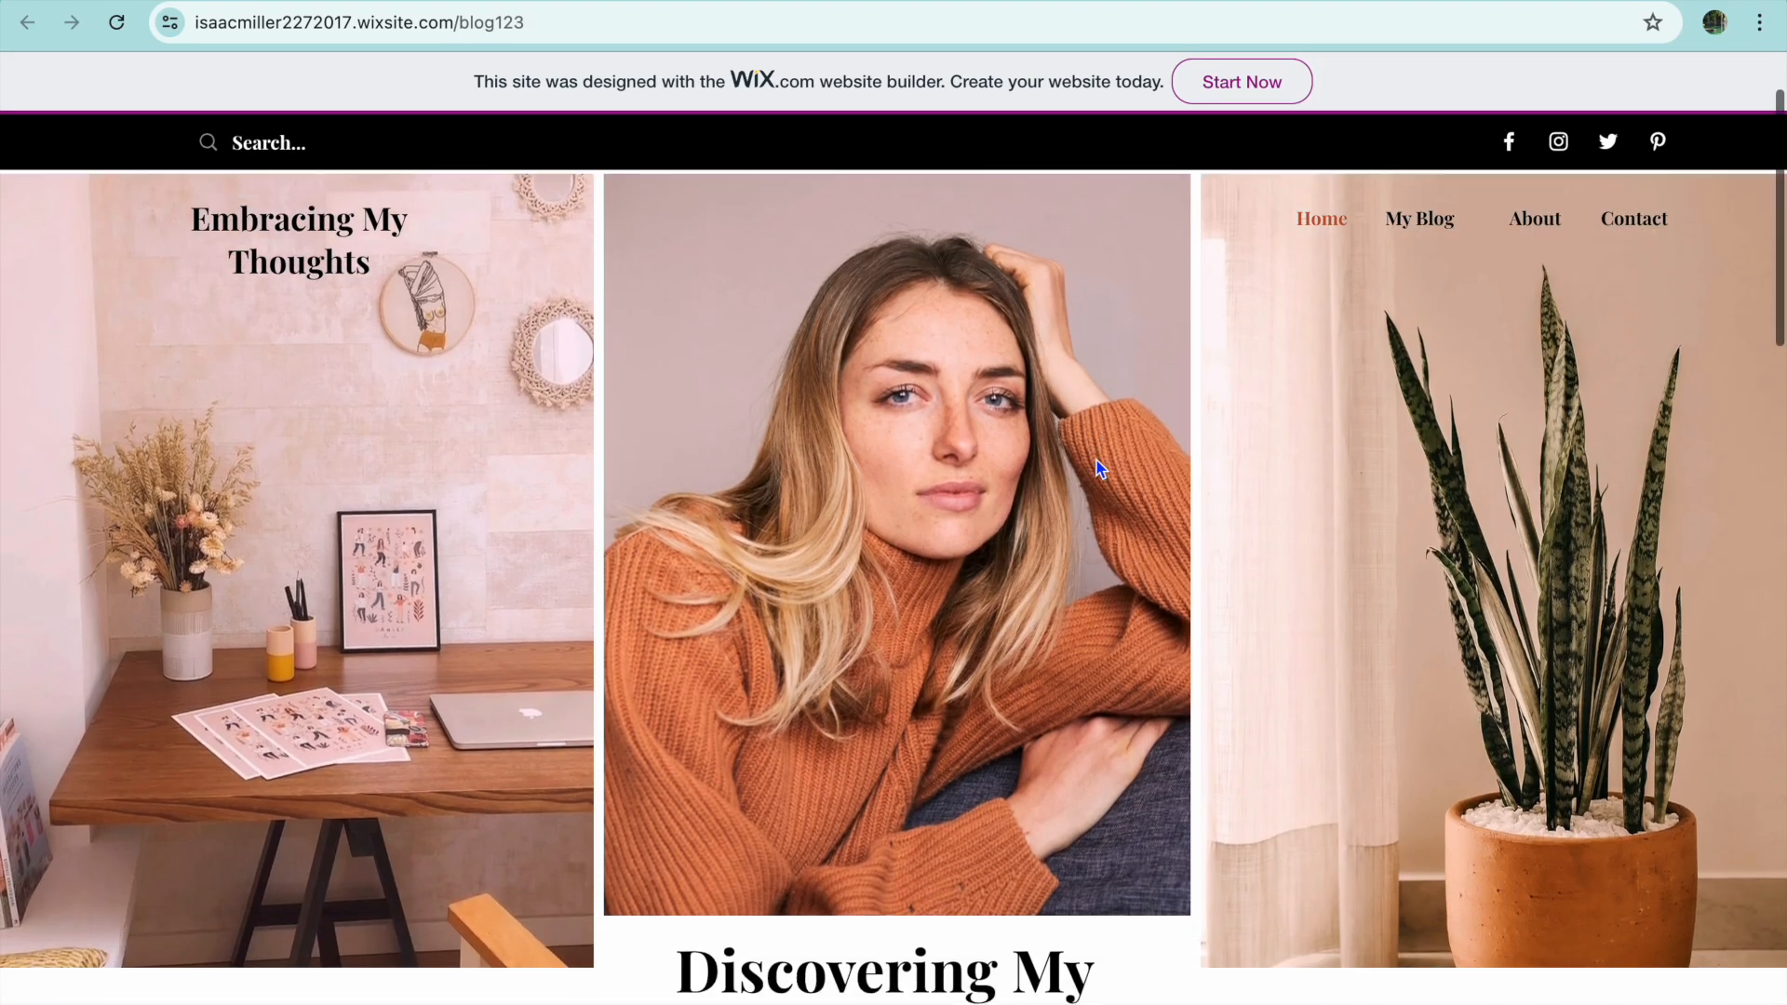
scroll(1098, 465, down, 5)
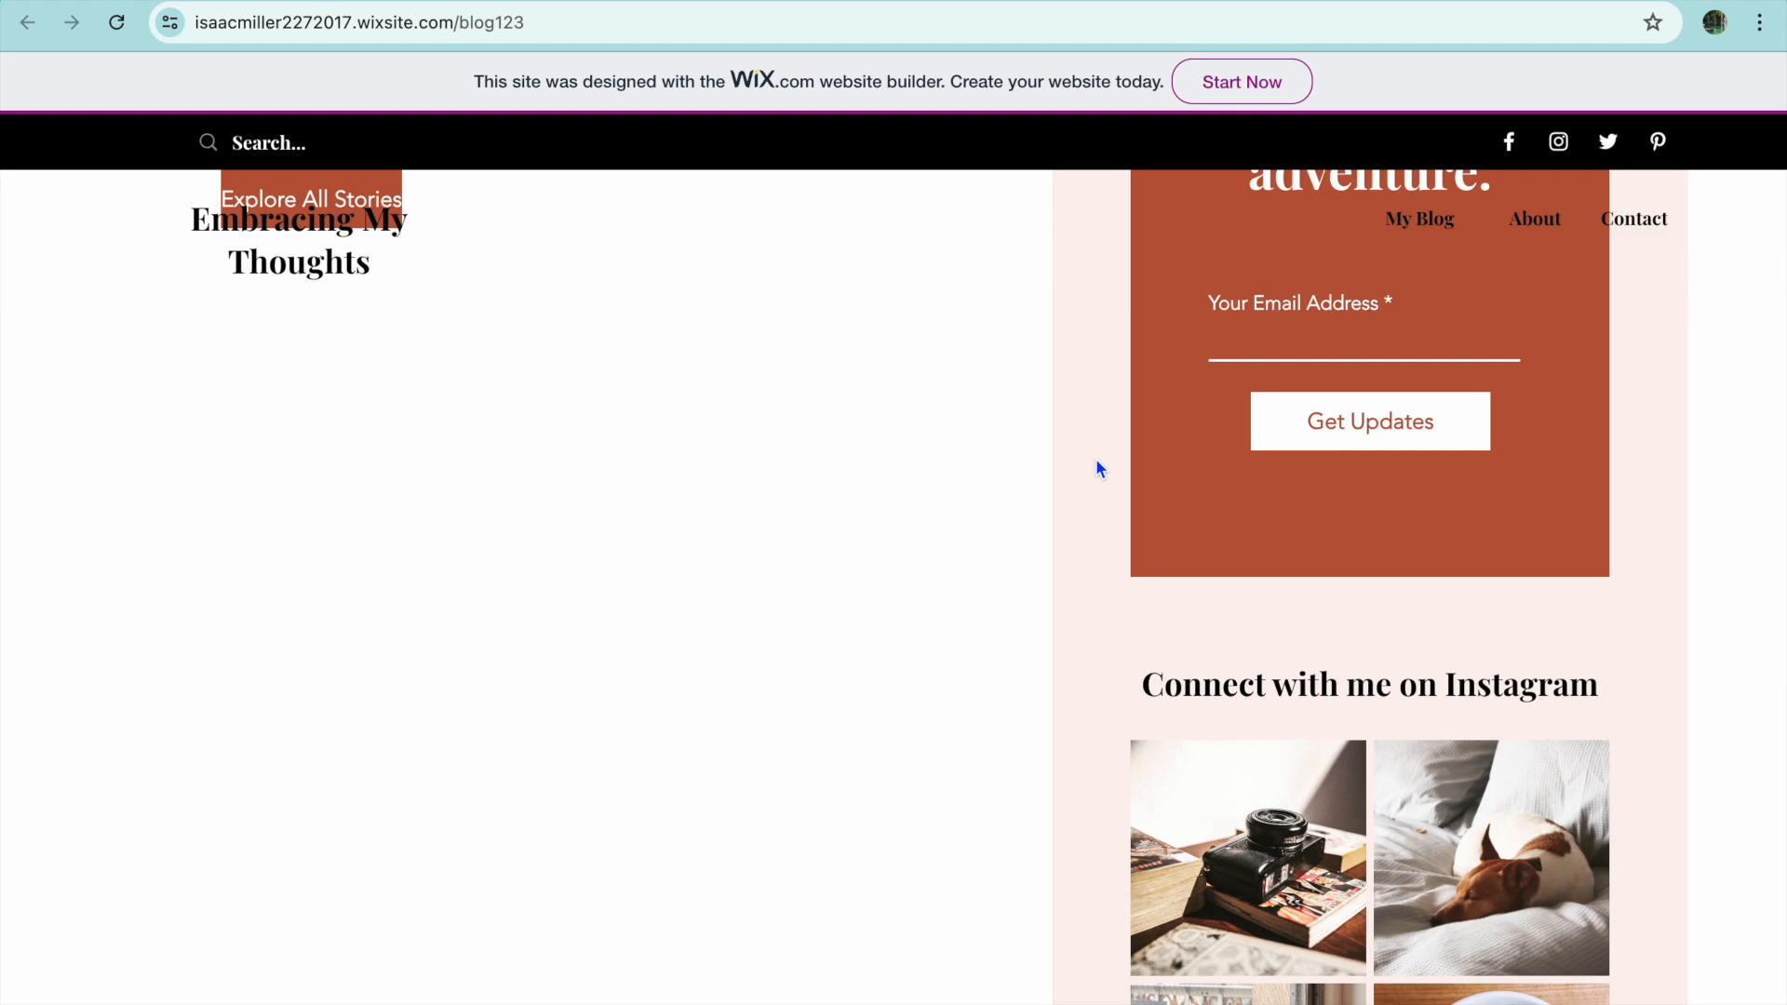
scroll(1098, 466, up, 14)
scroll(1097, 458, up, 3)
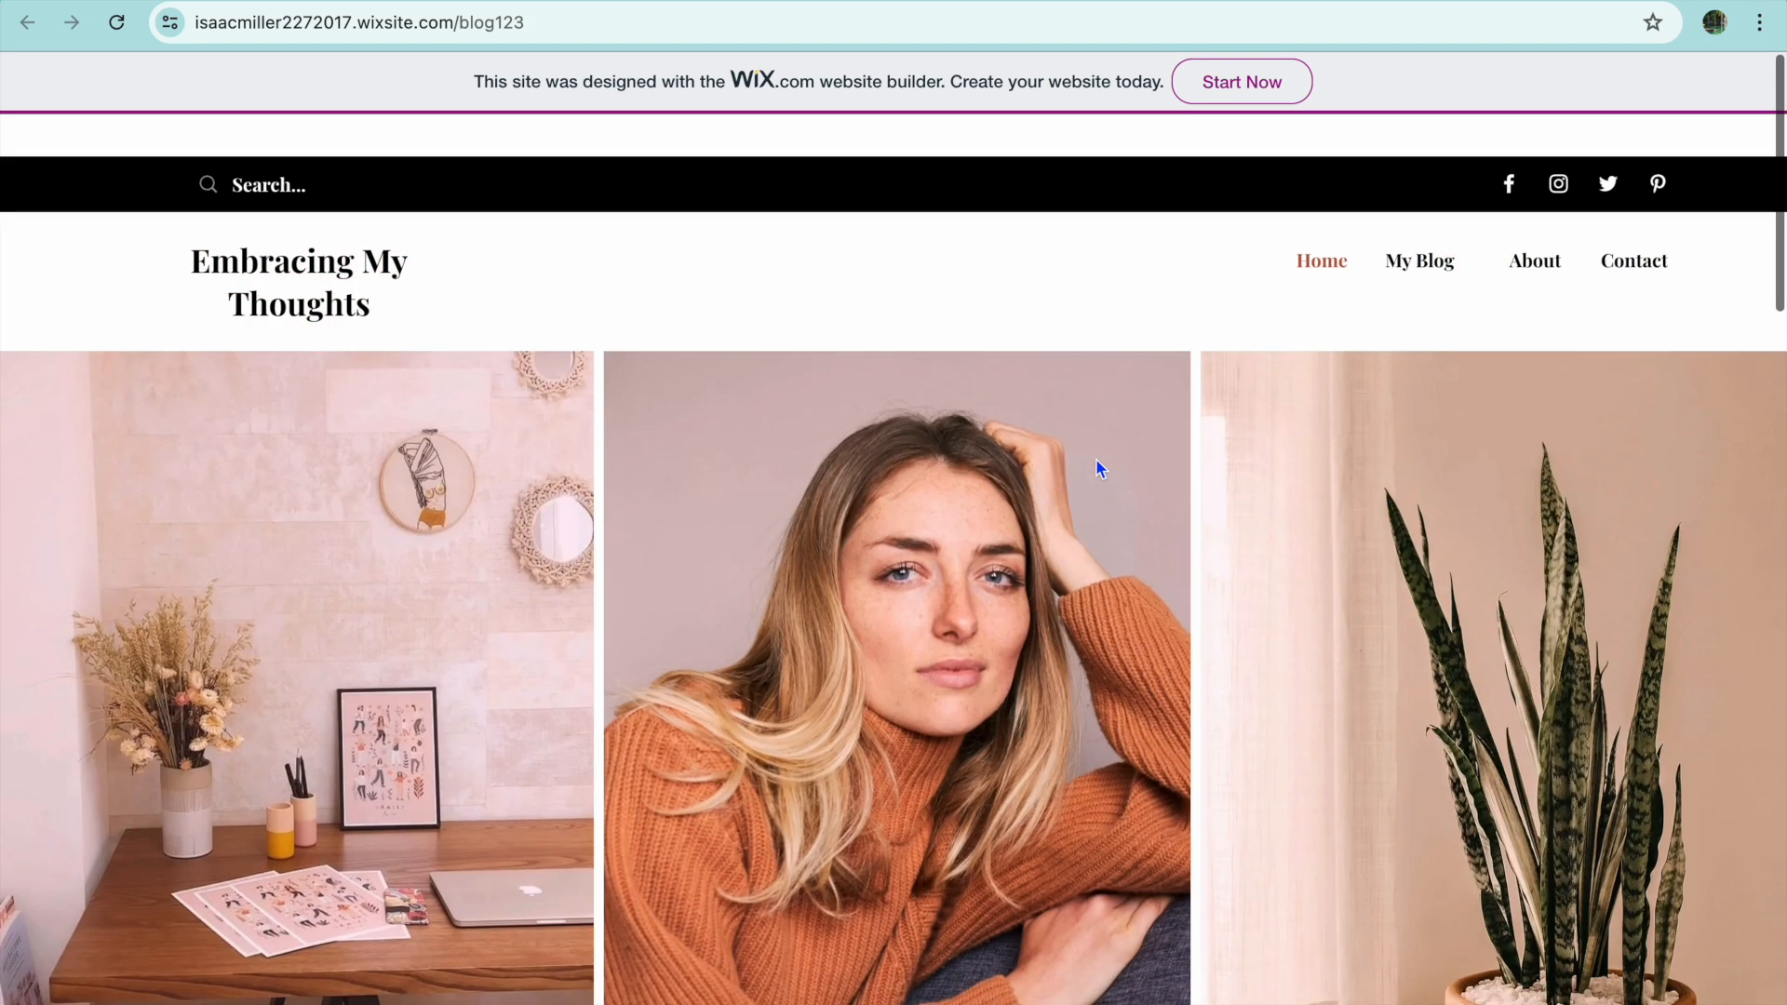